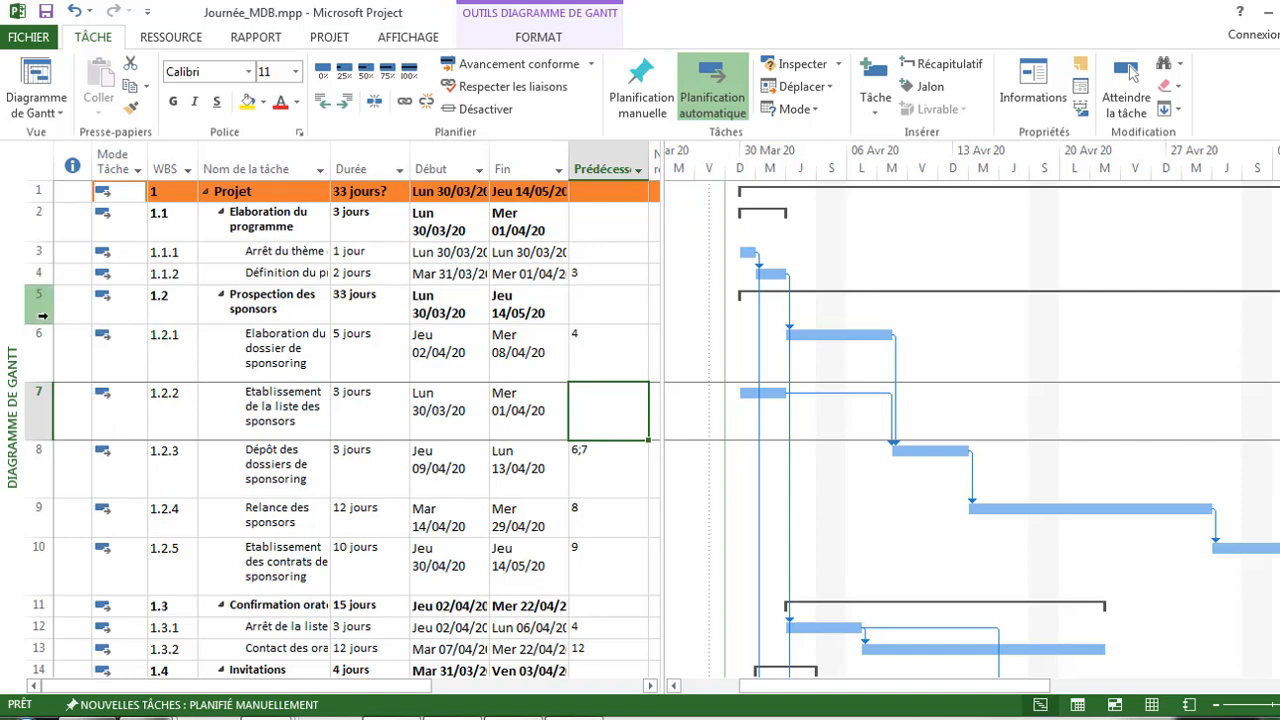
Step: Deactivate the "Prospection des sponsors" summary task with all its subtasks (rows 5 to 10), and reactivate them
click(42, 315)
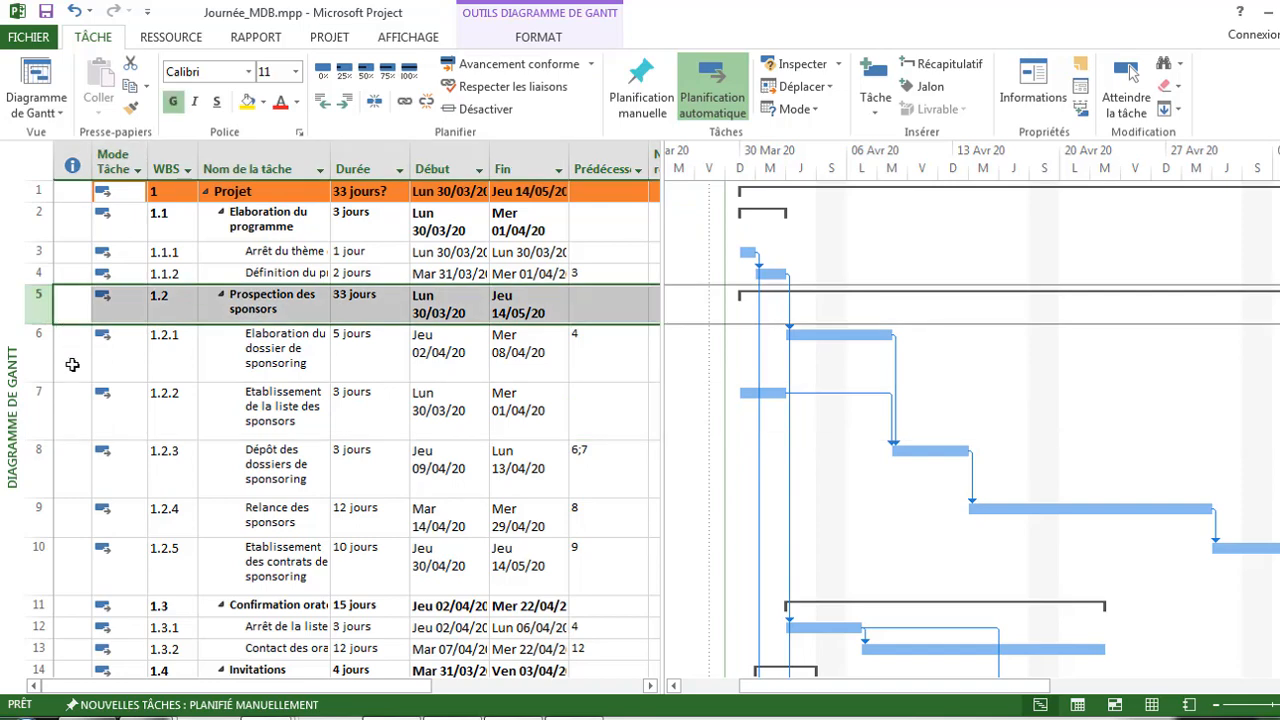
click(76, 395)
drag(42, 302, 58, 551)
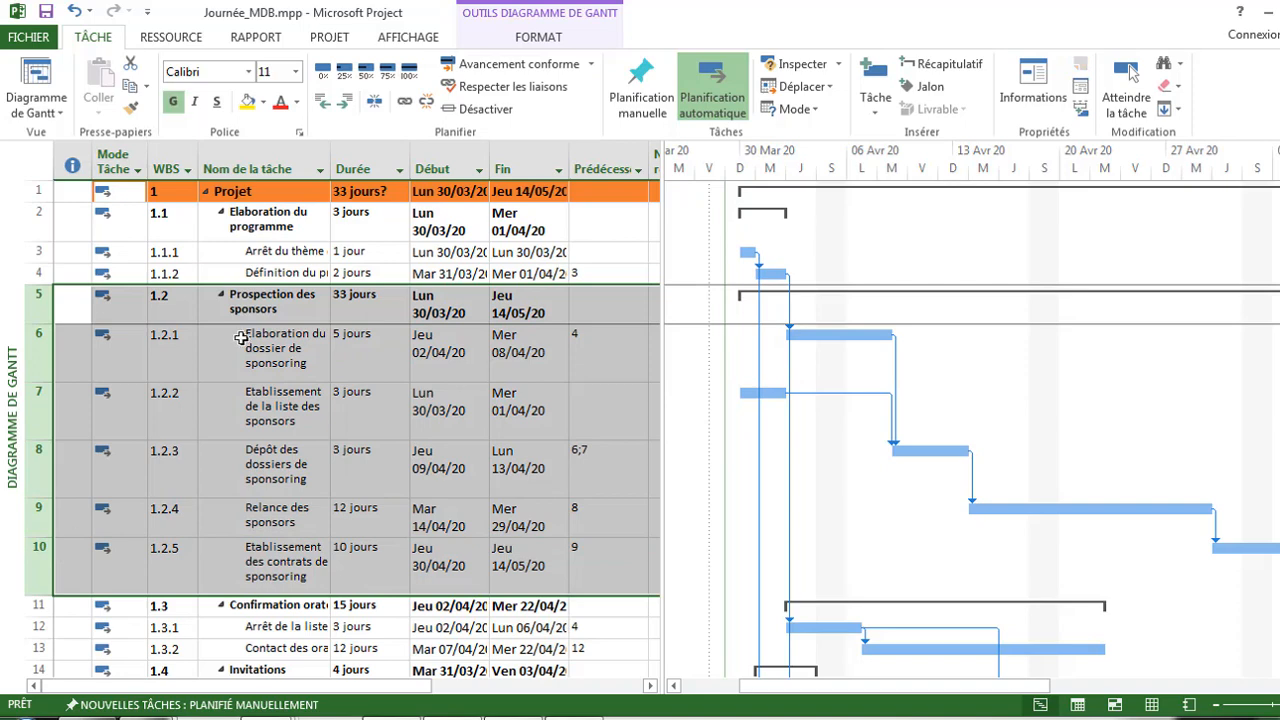
click(481, 112)
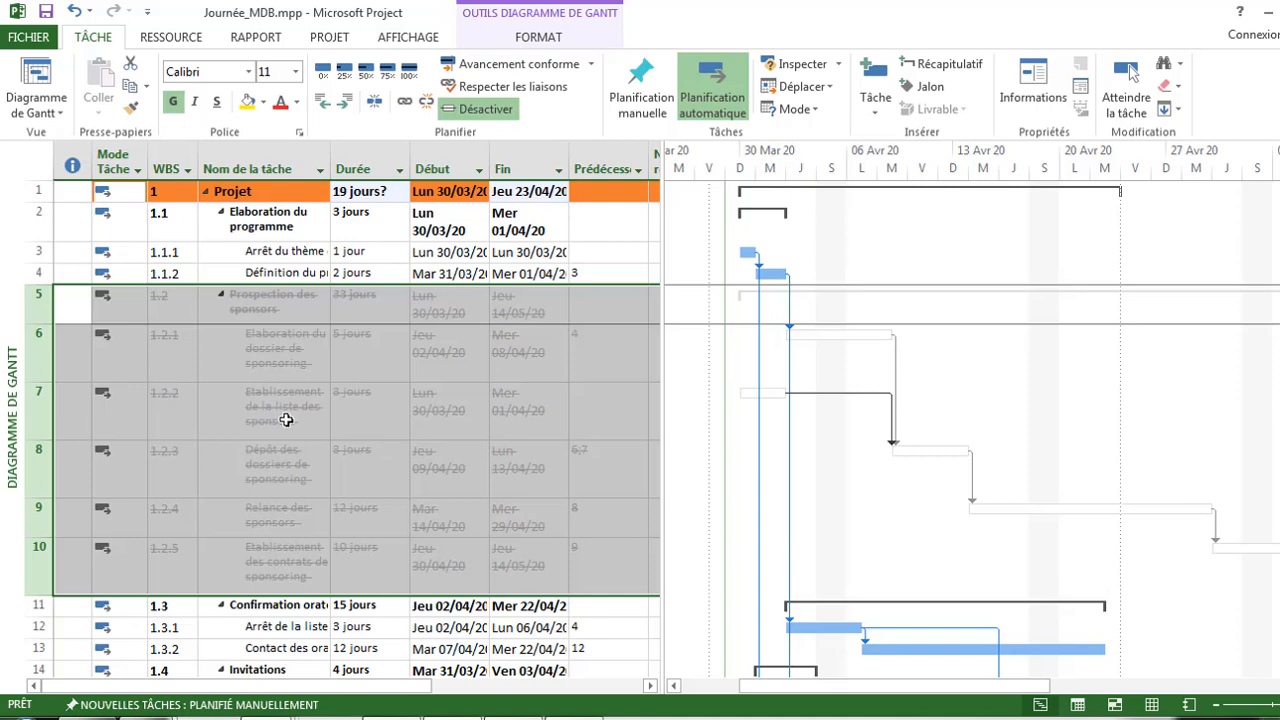
click(481, 111)
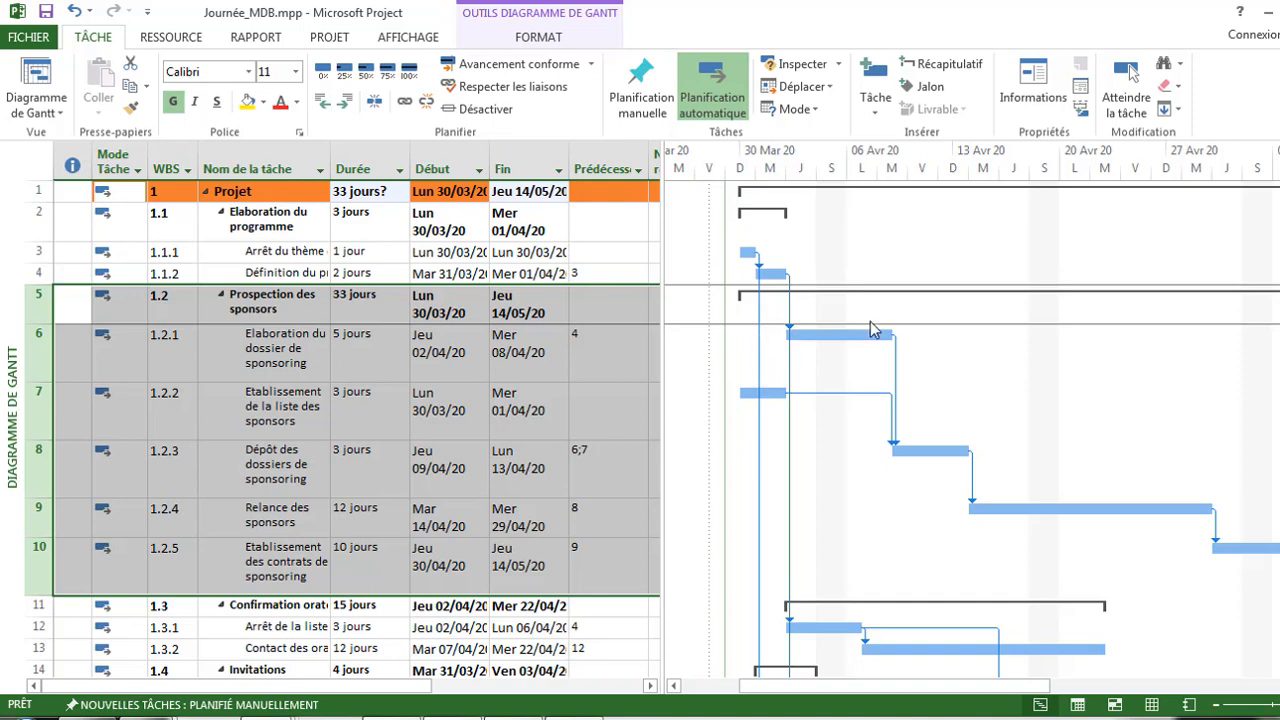
Step: Enlarge the Gantt chart area and zoom its timescale to the entire project (Ensemble du projet)
drag(662, 345, 249, 348)
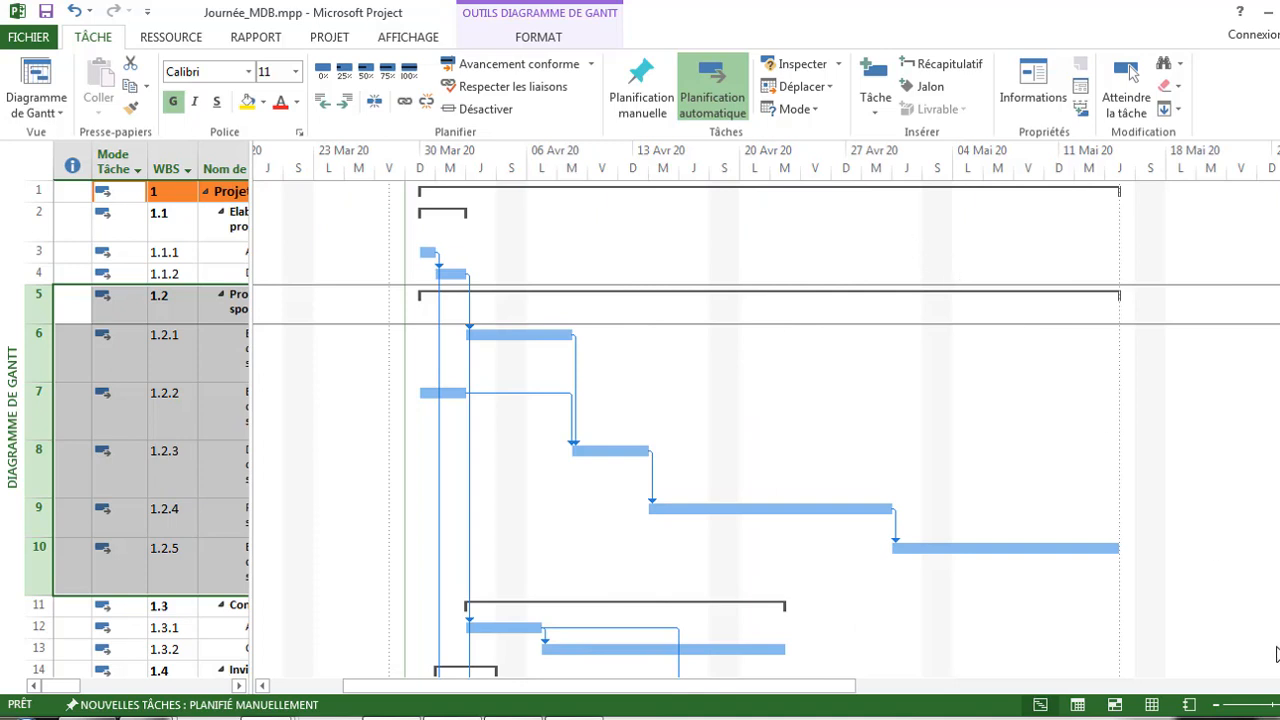
click(1128, 74)
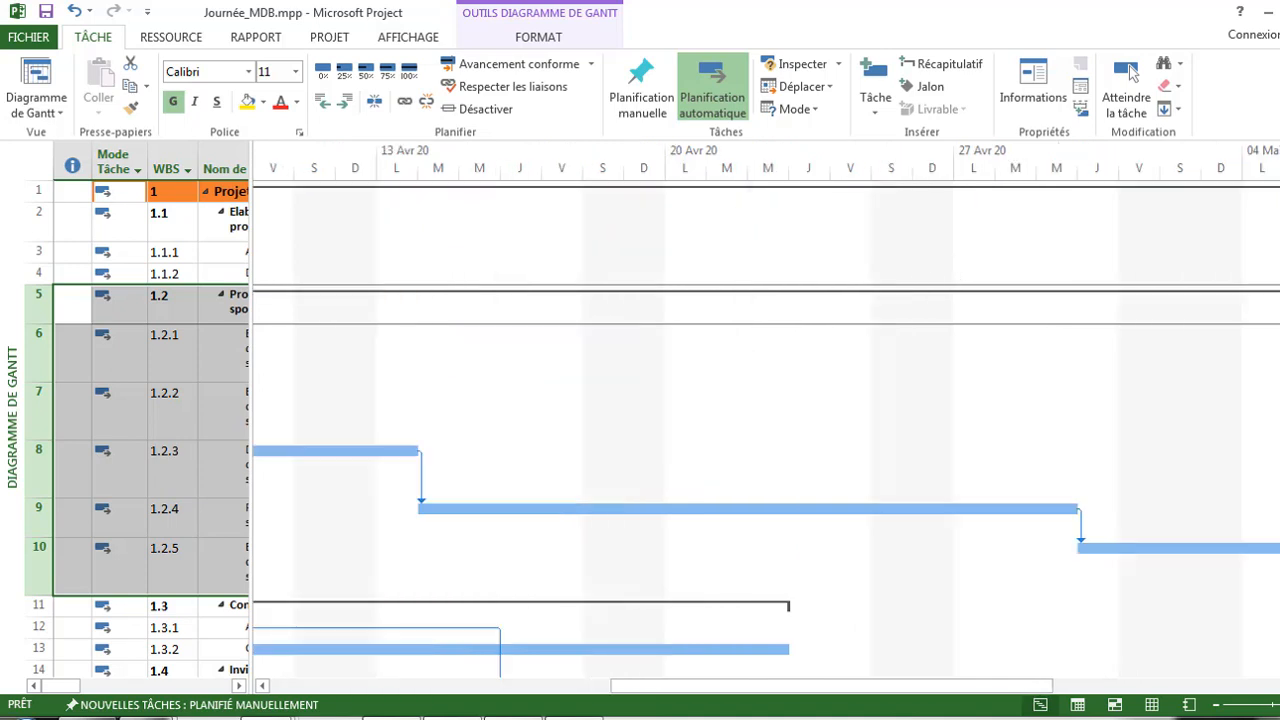
click(1279, 705)
click(1217, 706)
click(1217, 706)
click(1217, 706)
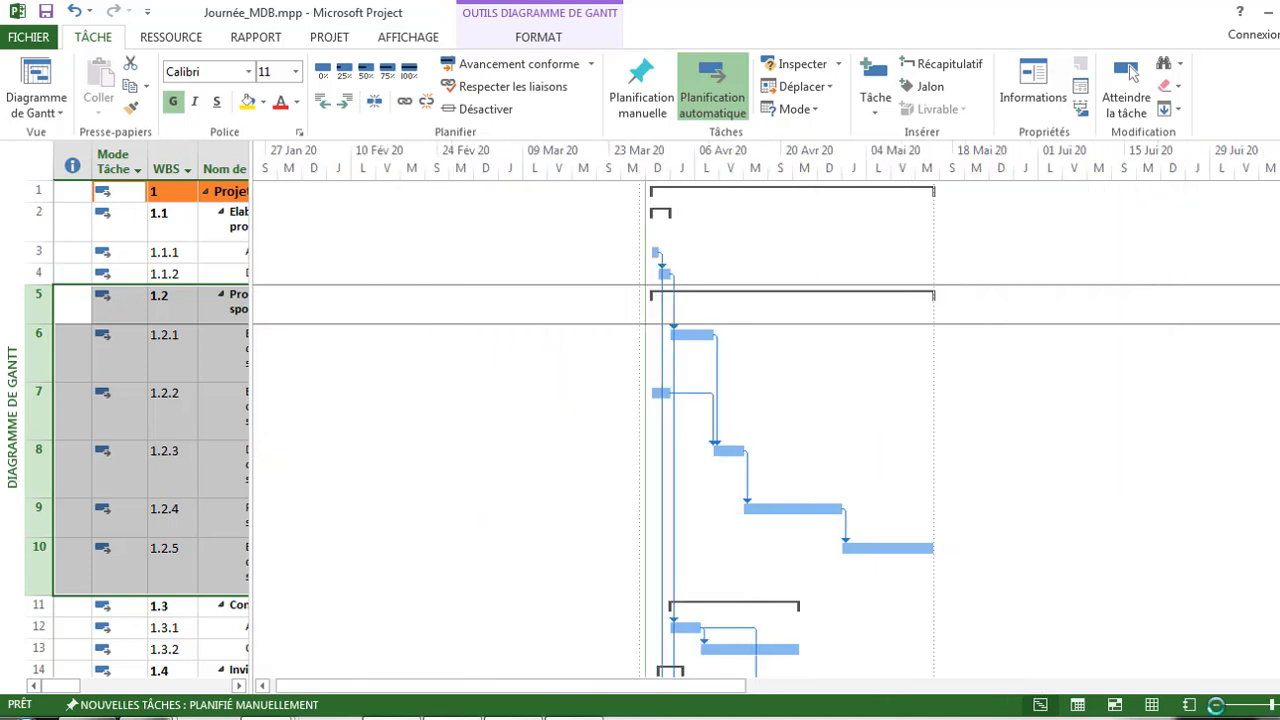
right_click(826, 172)
click(876, 206)
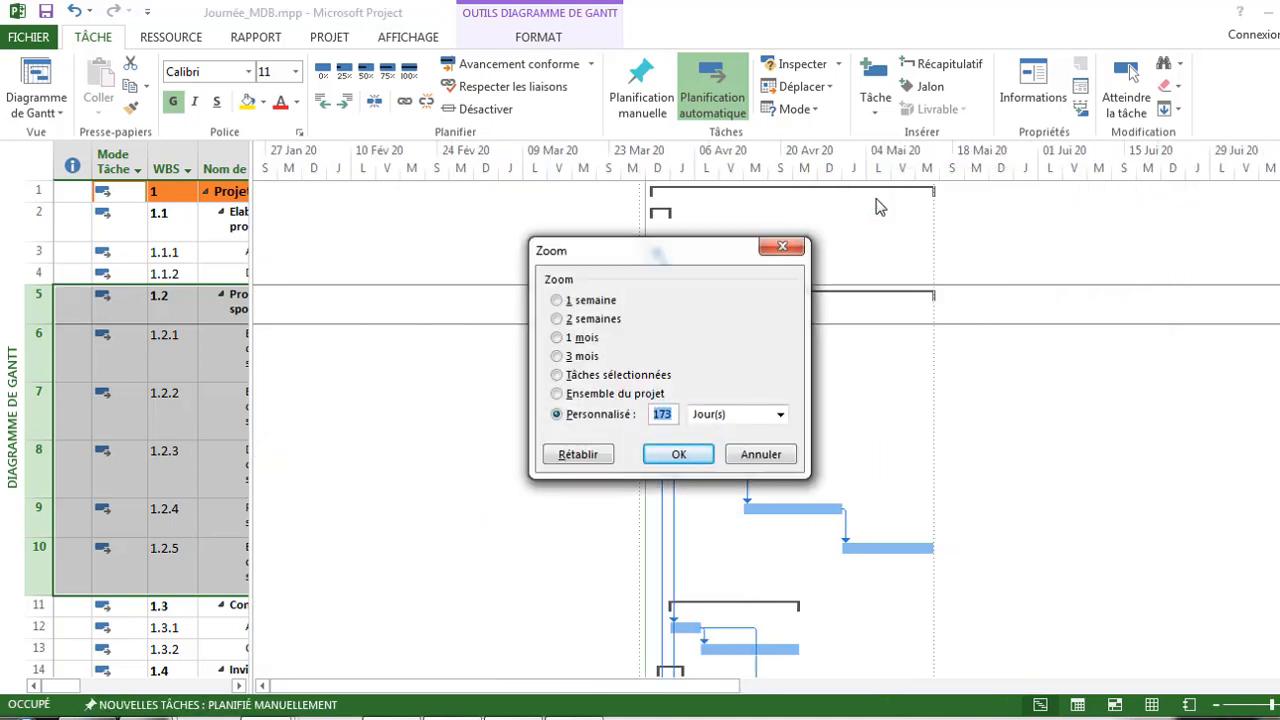
click(614, 395)
click(677, 455)
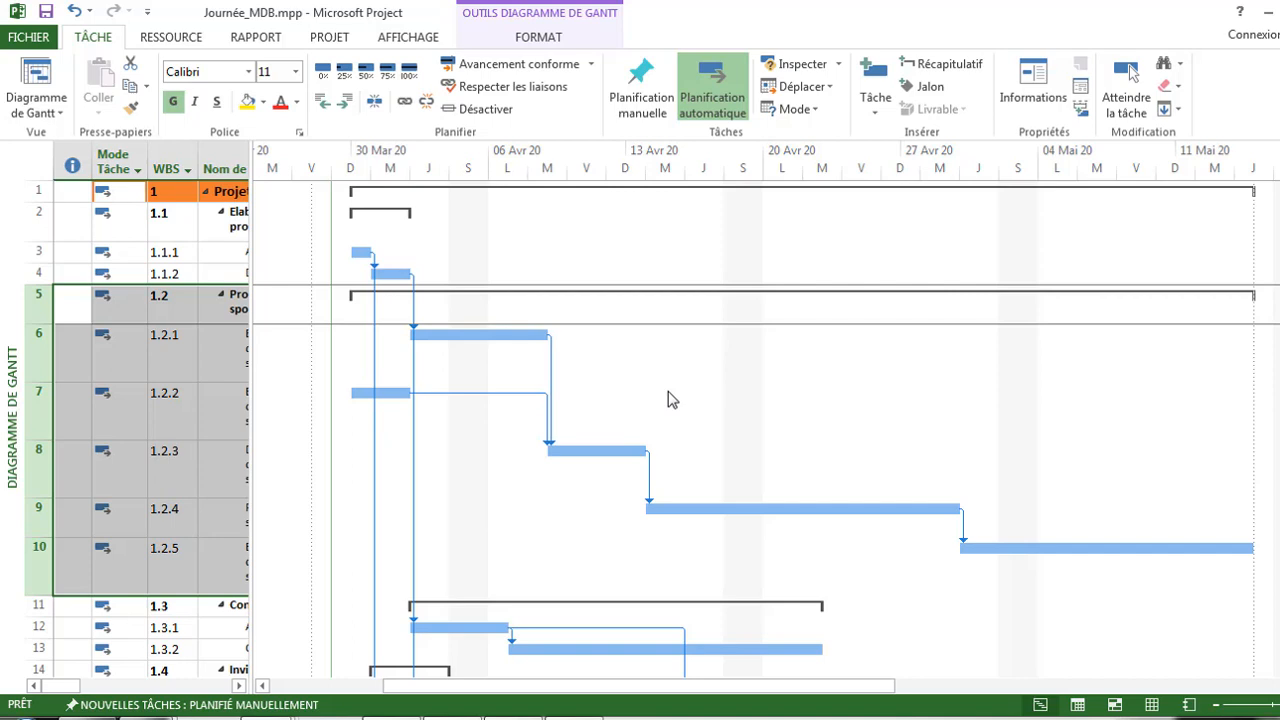
Step: Display critical tasks and slack (Marge) on the Gantt bars, and widen the table to reveal the task name column
click(530, 40)
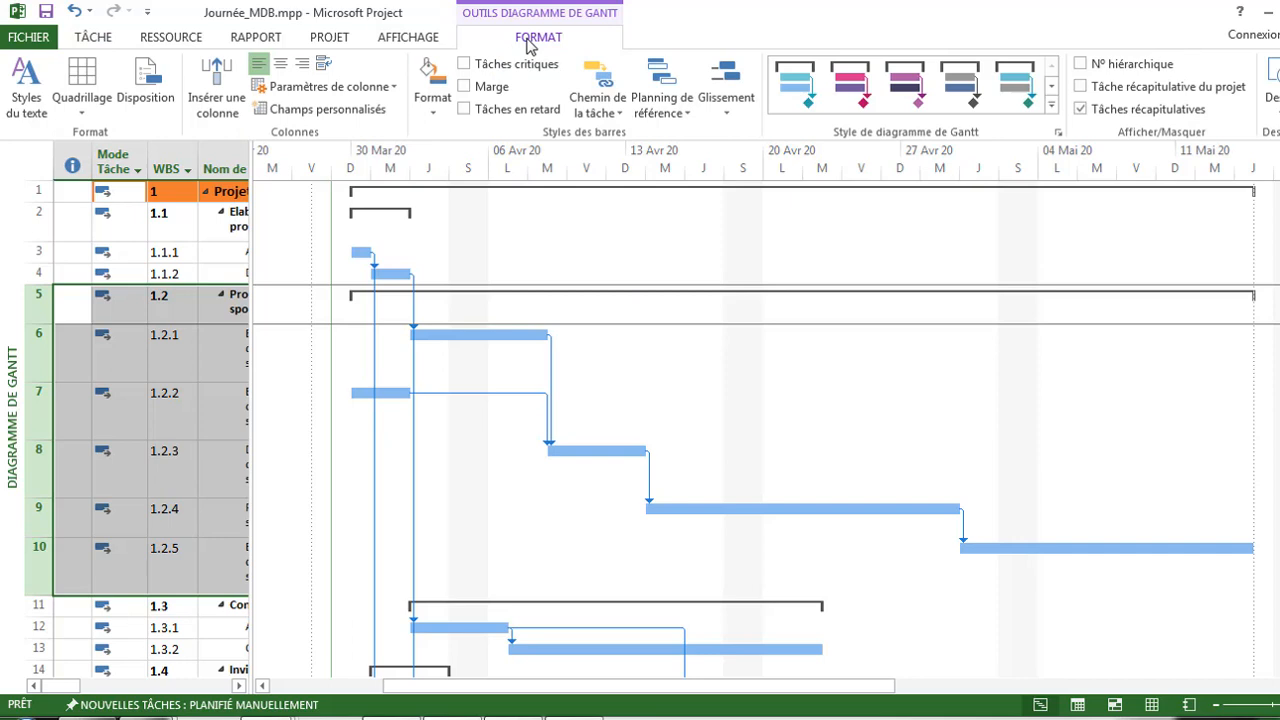
click(465, 64)
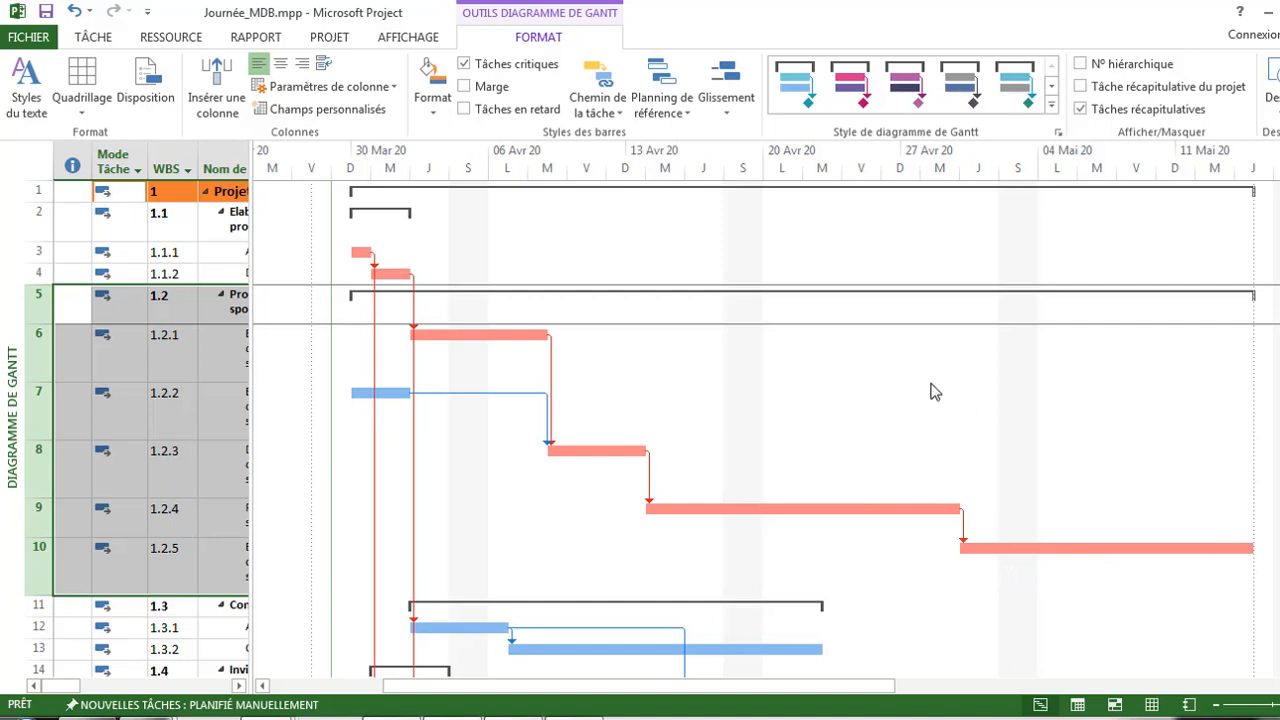
click(465, 90)
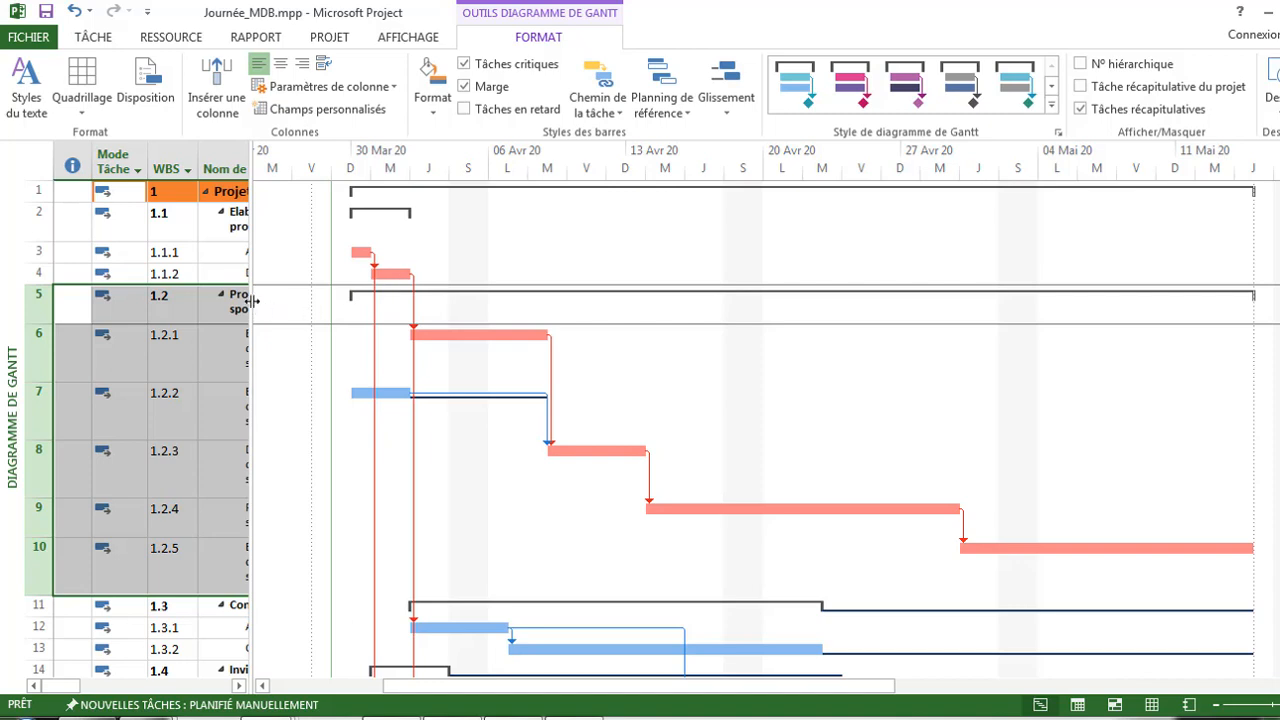
drag(252, 302, 338, 305)
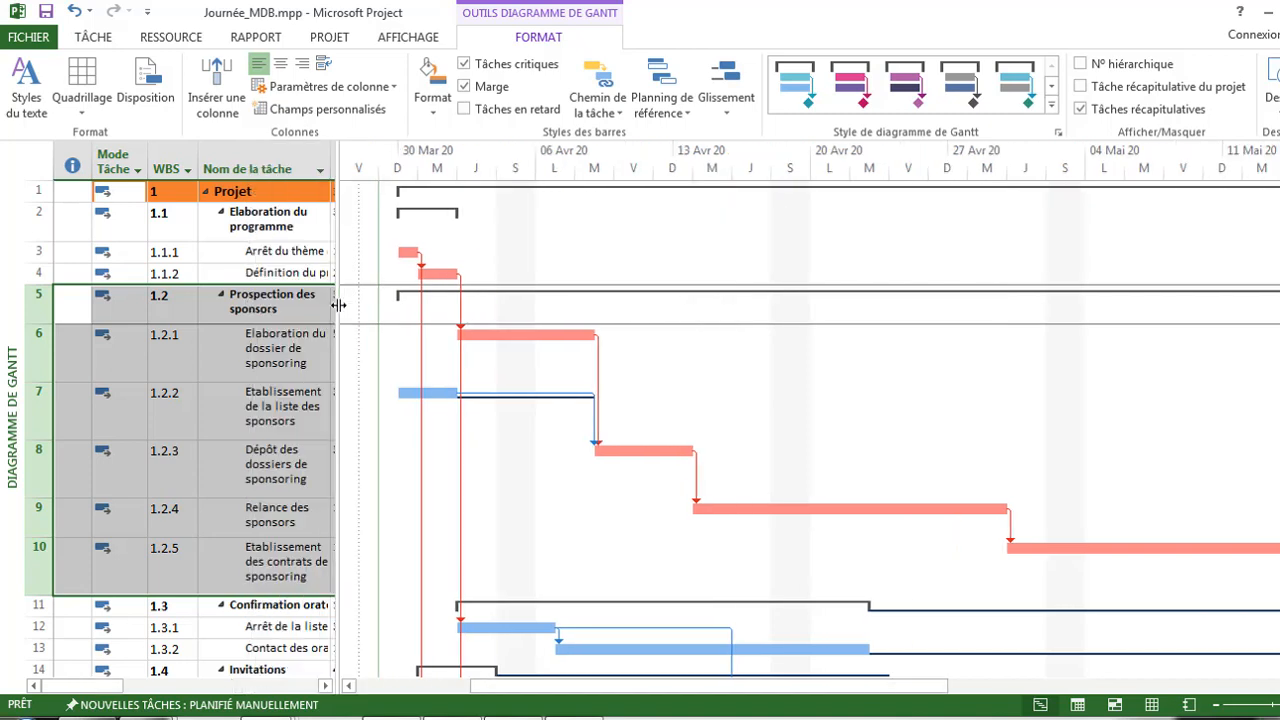
click(434, 115)
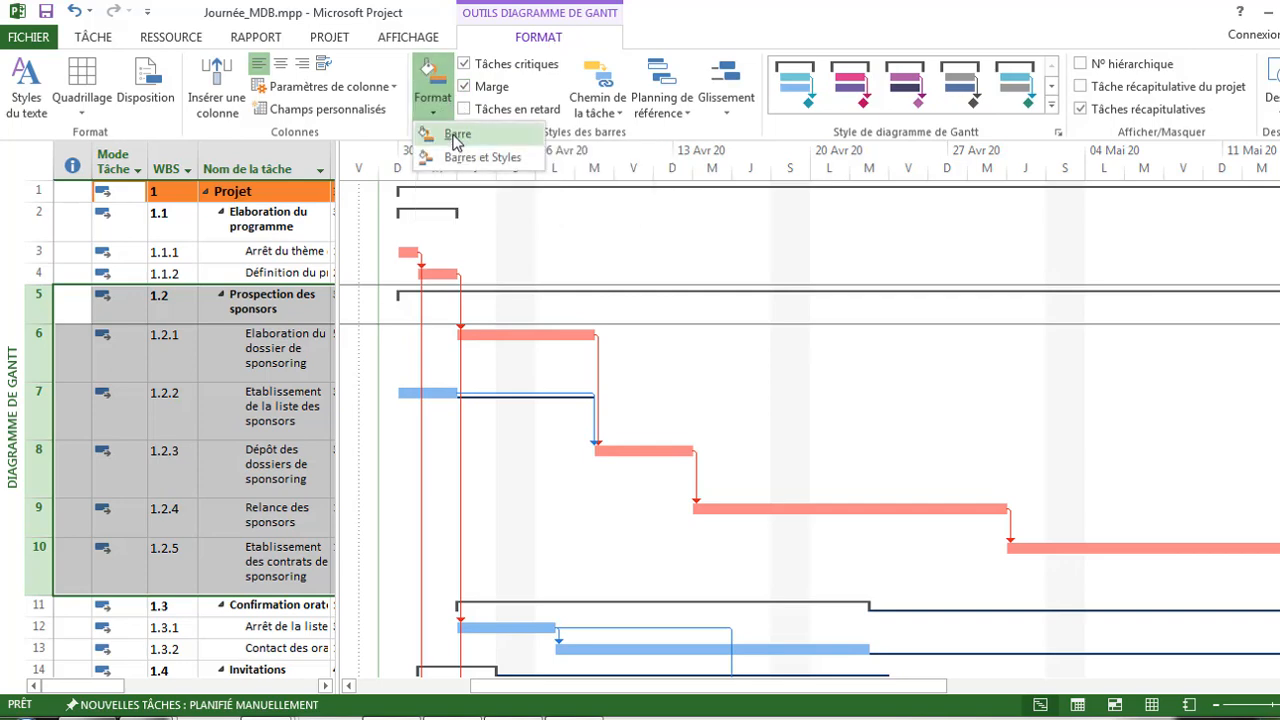
click(455, 138)
click(449, 257)
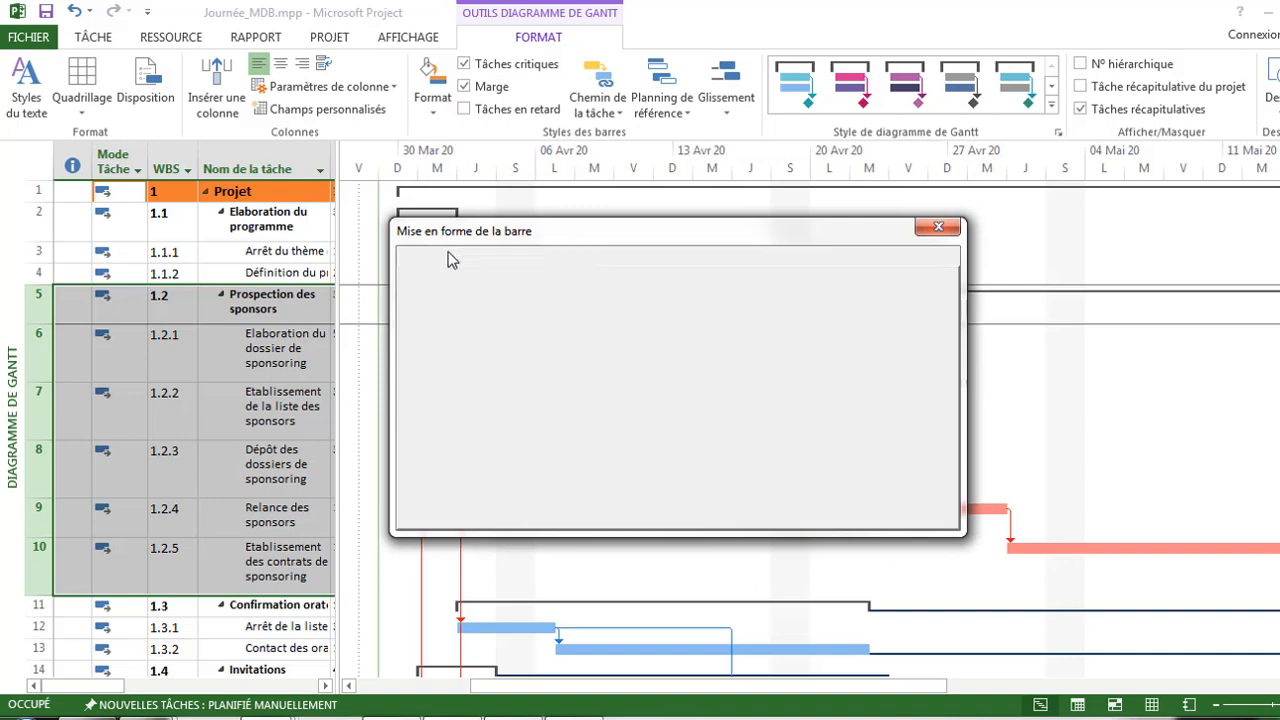
click(545, 258)
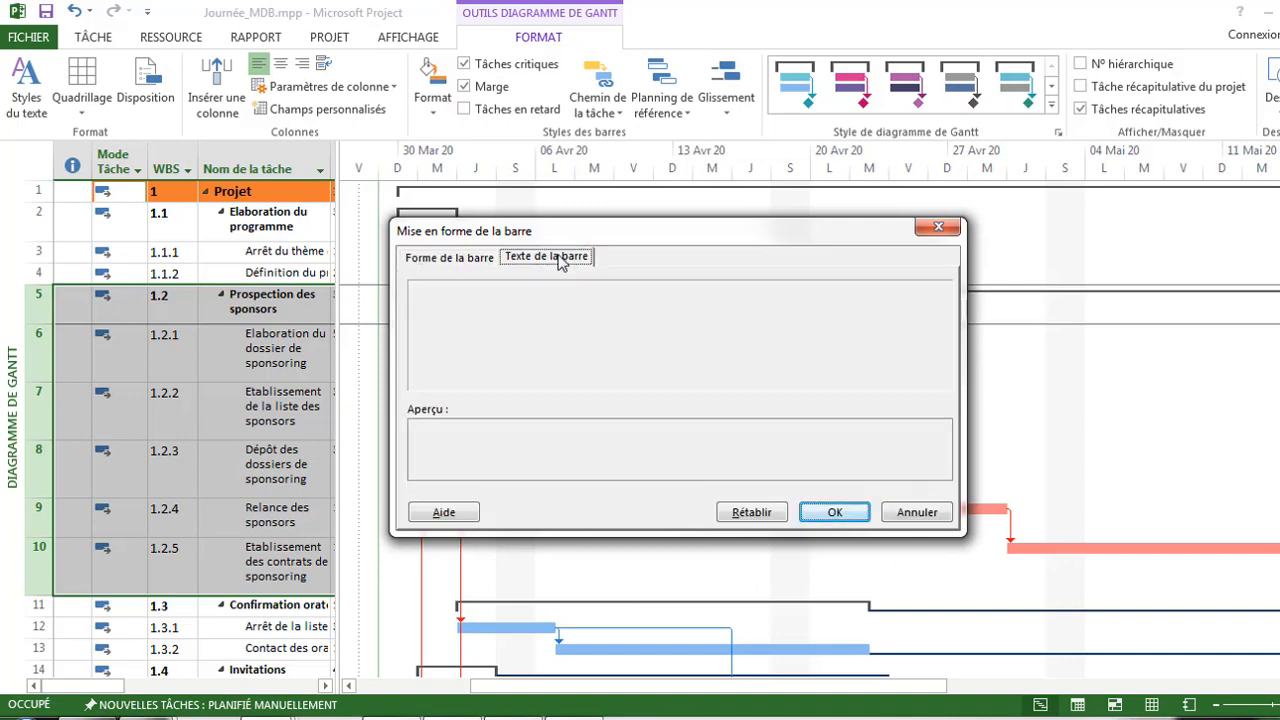
drag(608, 230, 938, 193)
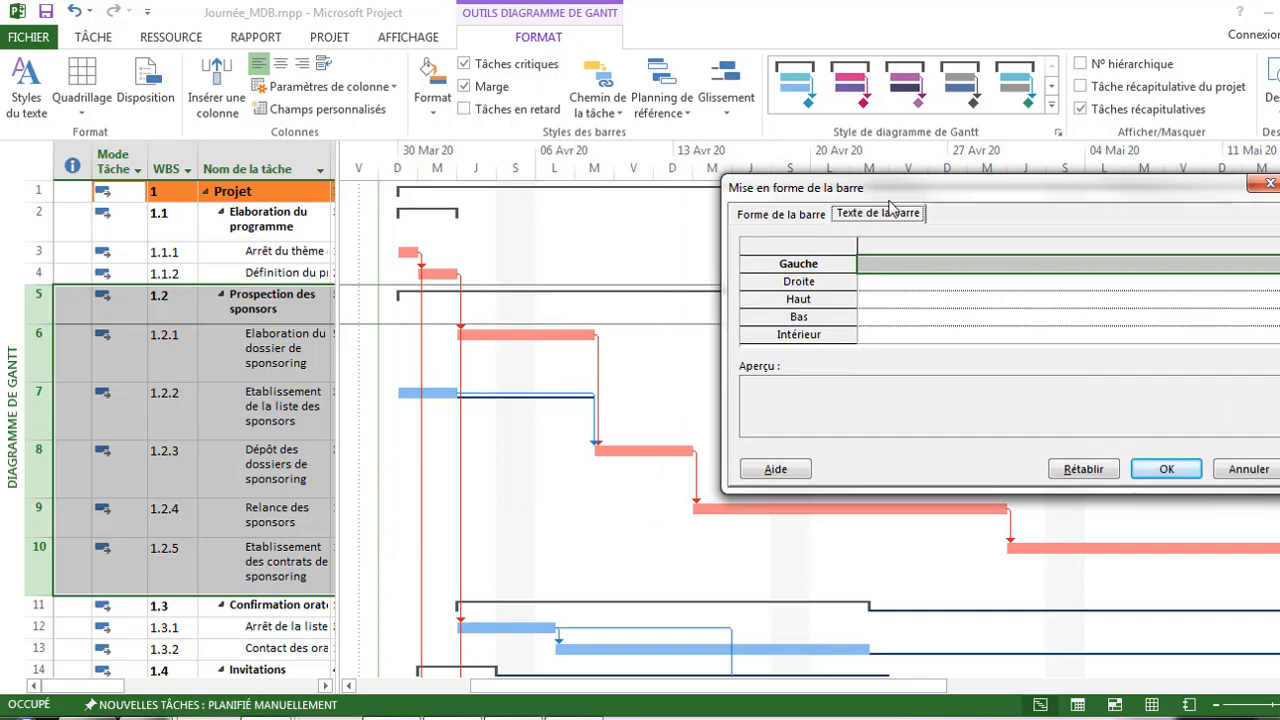
drag(926, 183, 907, 127)
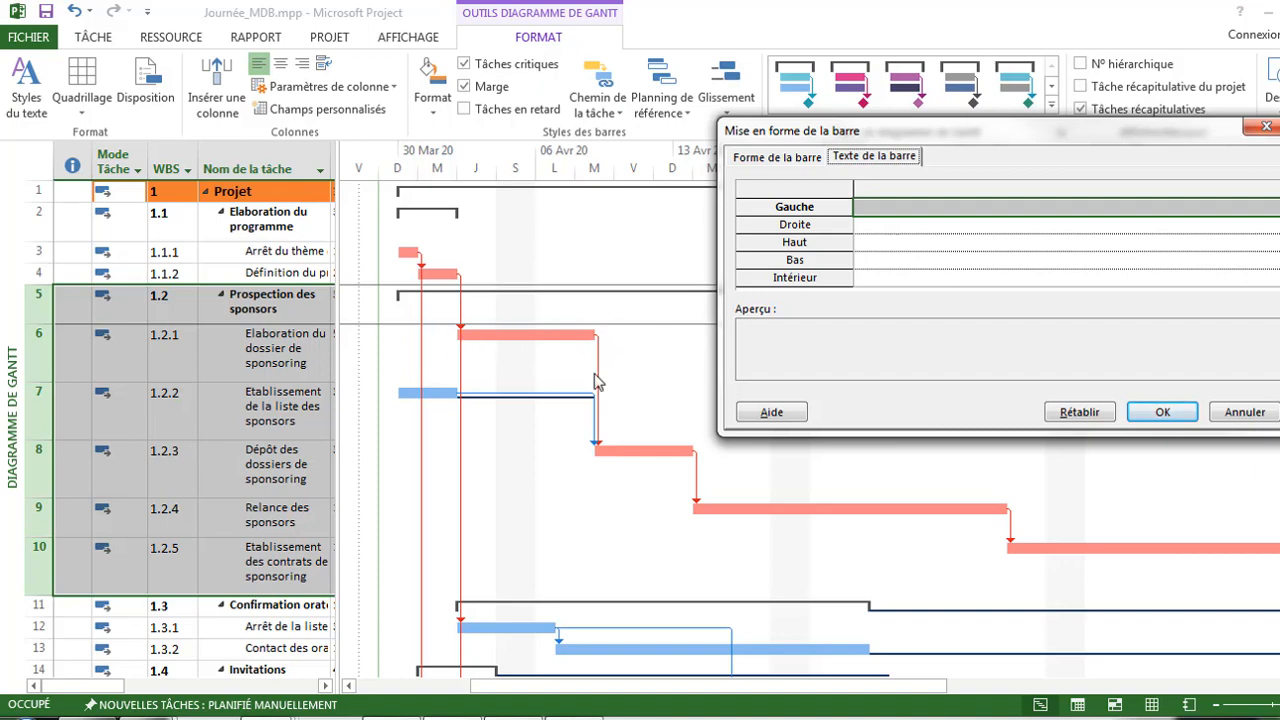
click(1265, 126)
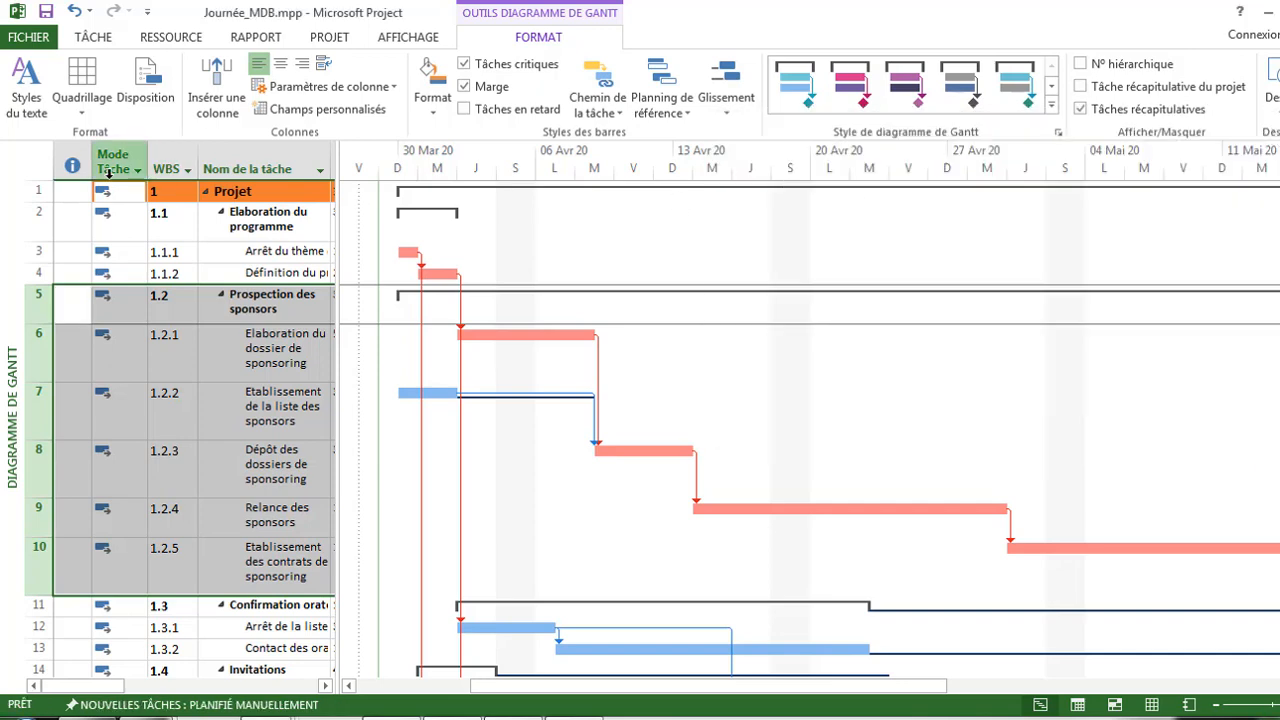
Step: Select all tasks and set the text inside their Gantt bars to the Nom field
click(39, 167)
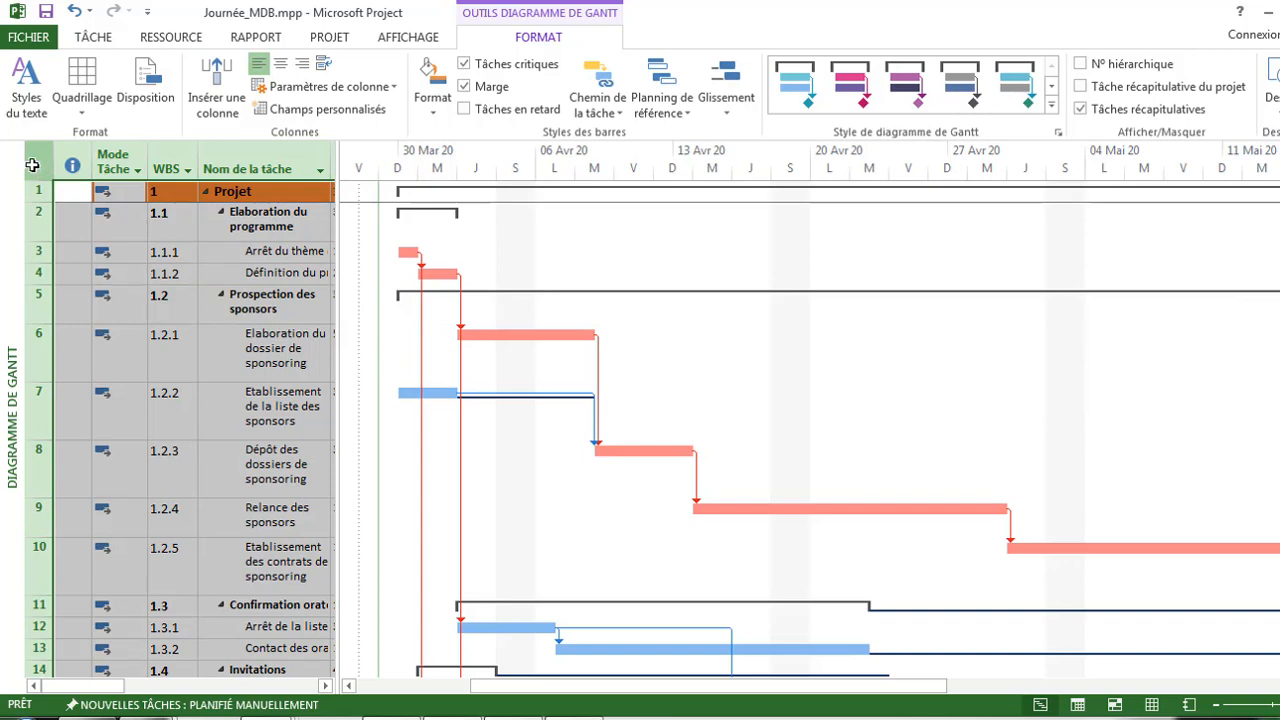
click(427, 118)
click(455, 136)
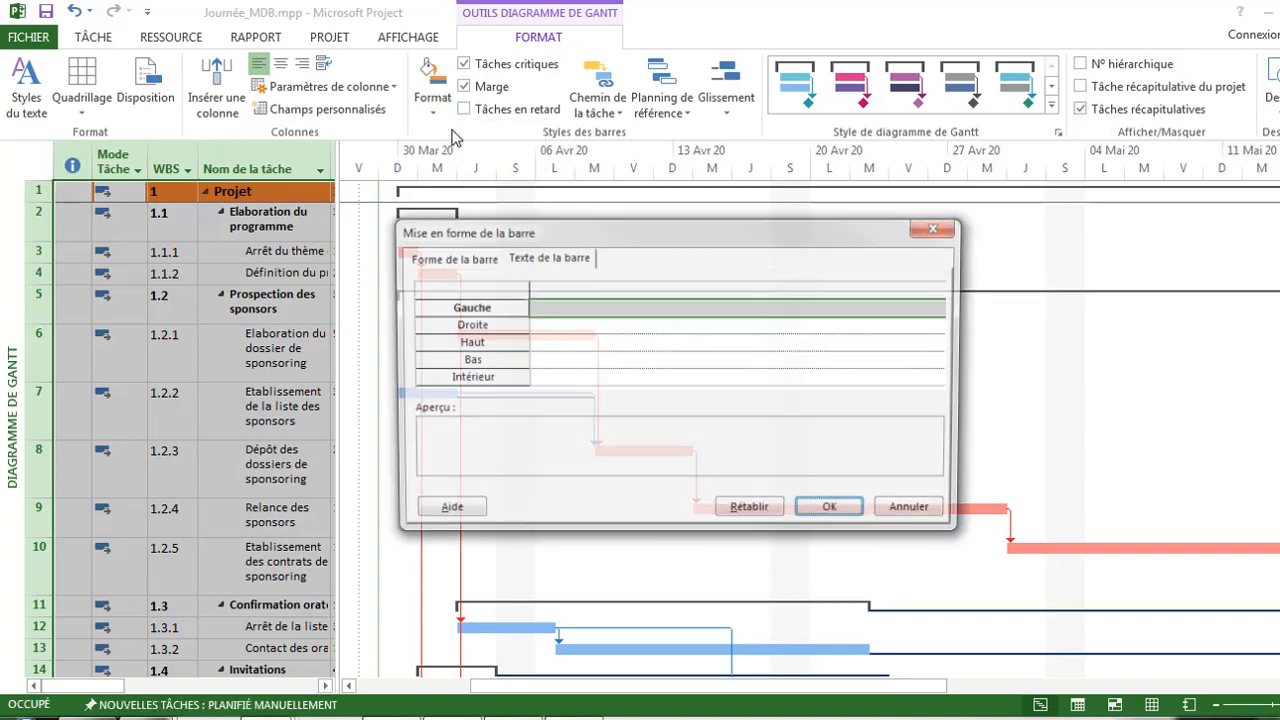
click(543, 257)
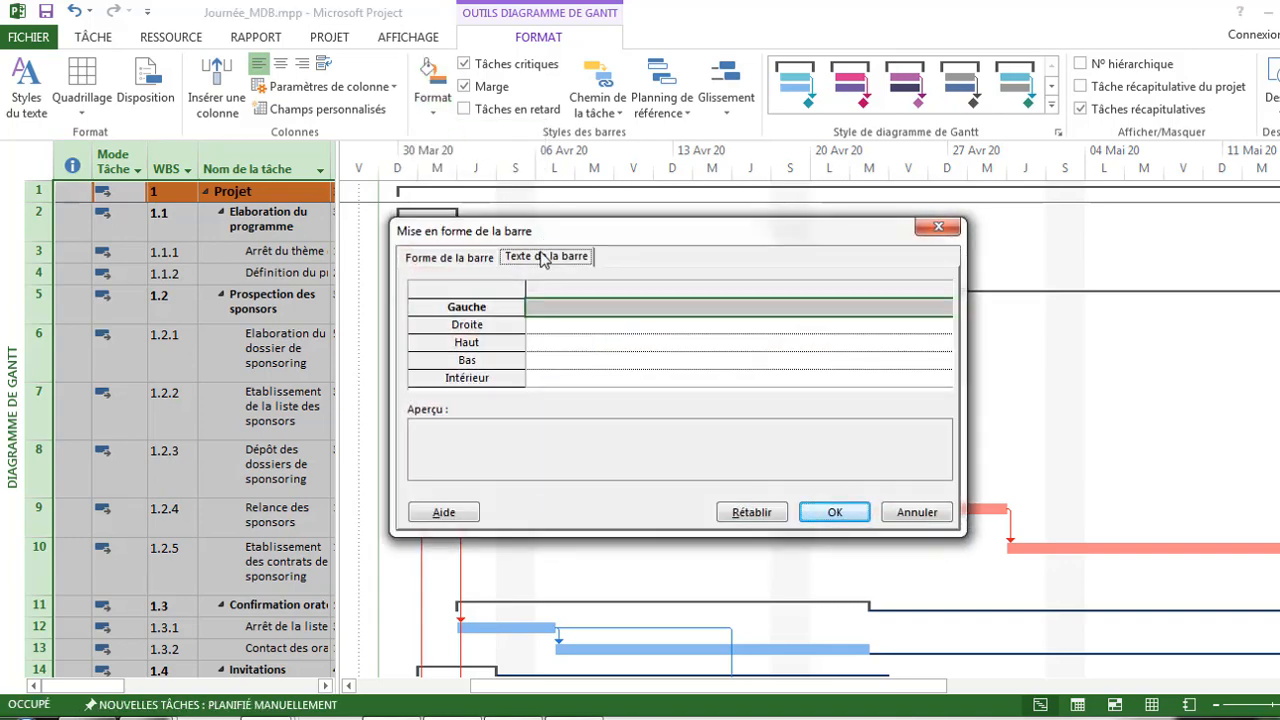
click(552, 378)
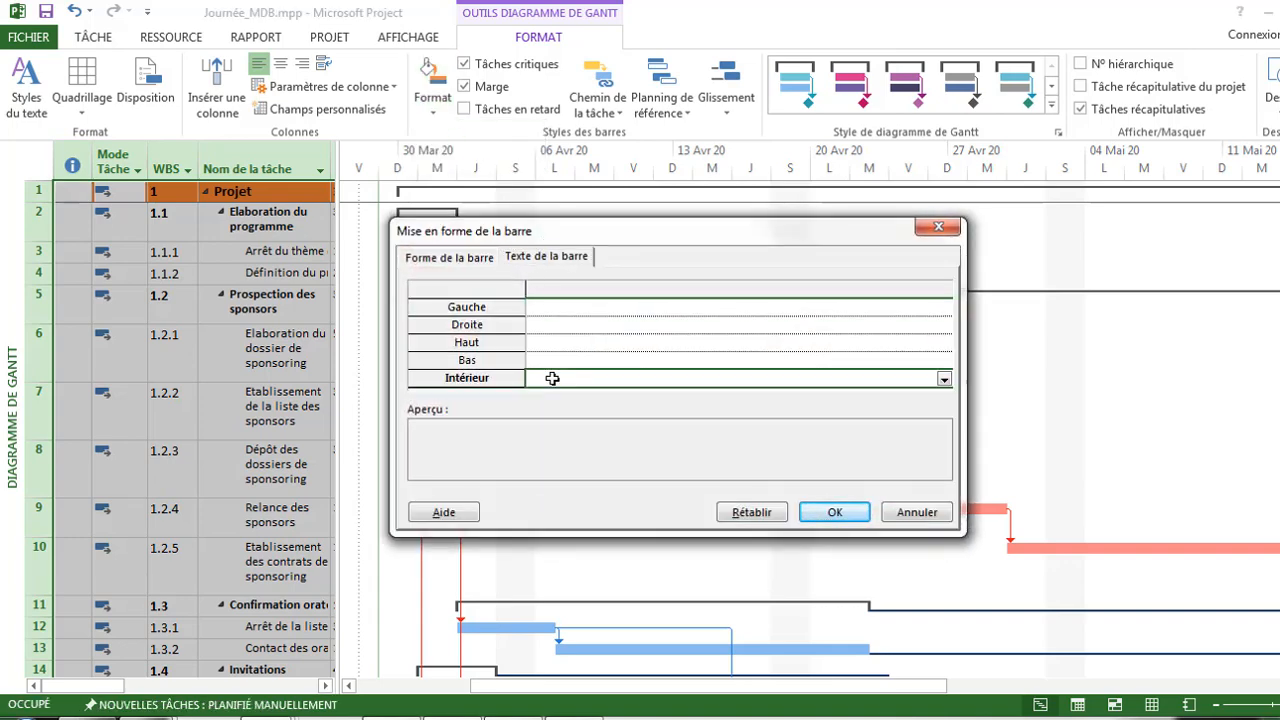
click(943, 378)
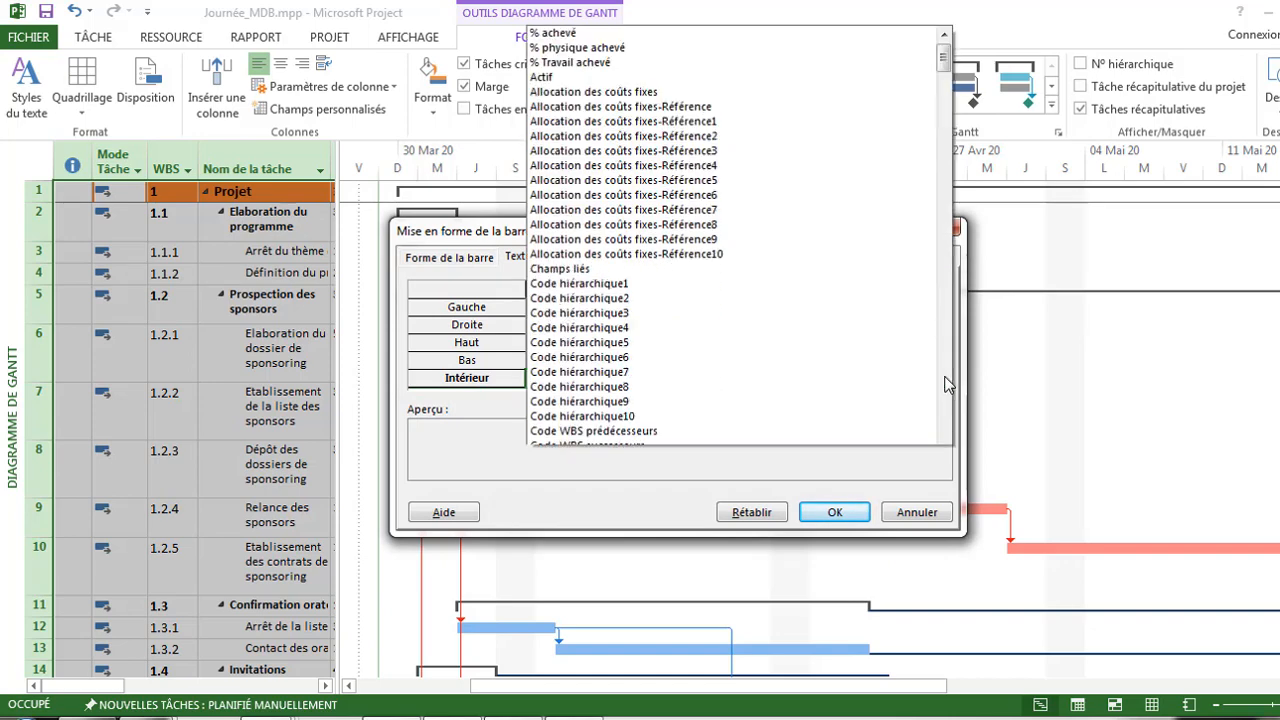
drag(943, 32, 945, 93)
click(473, 376)
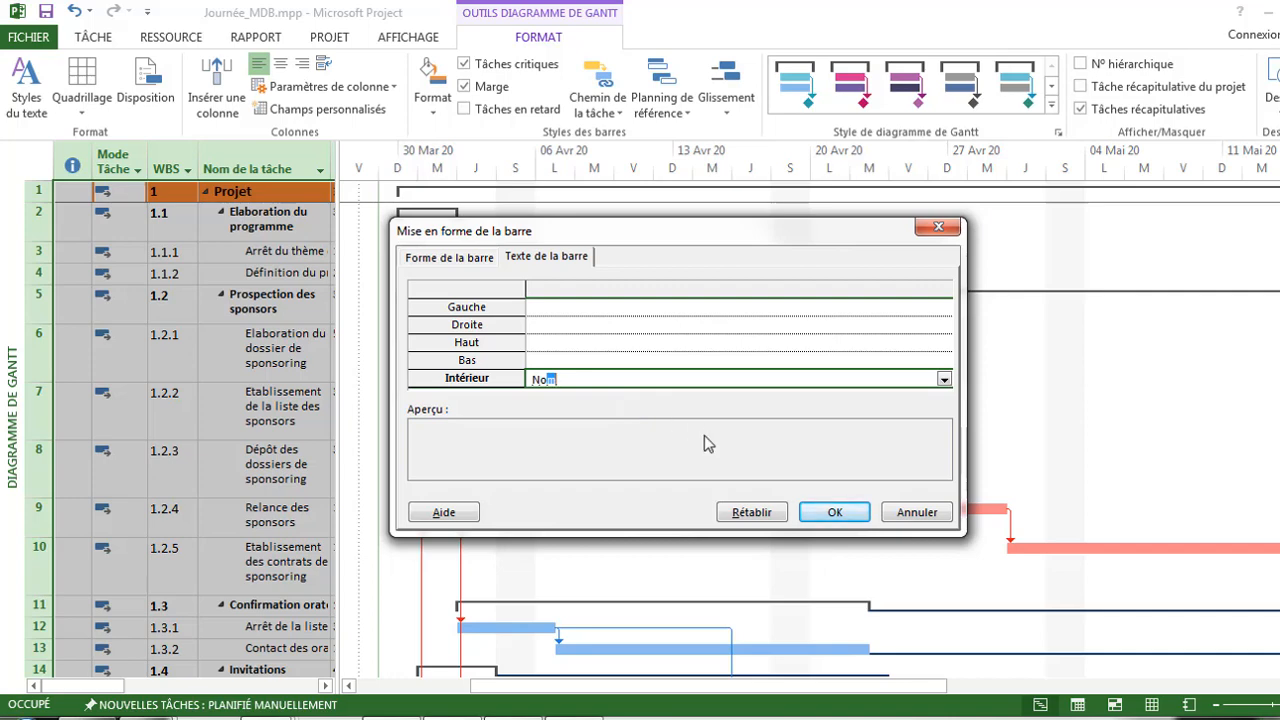
click(833, 513)
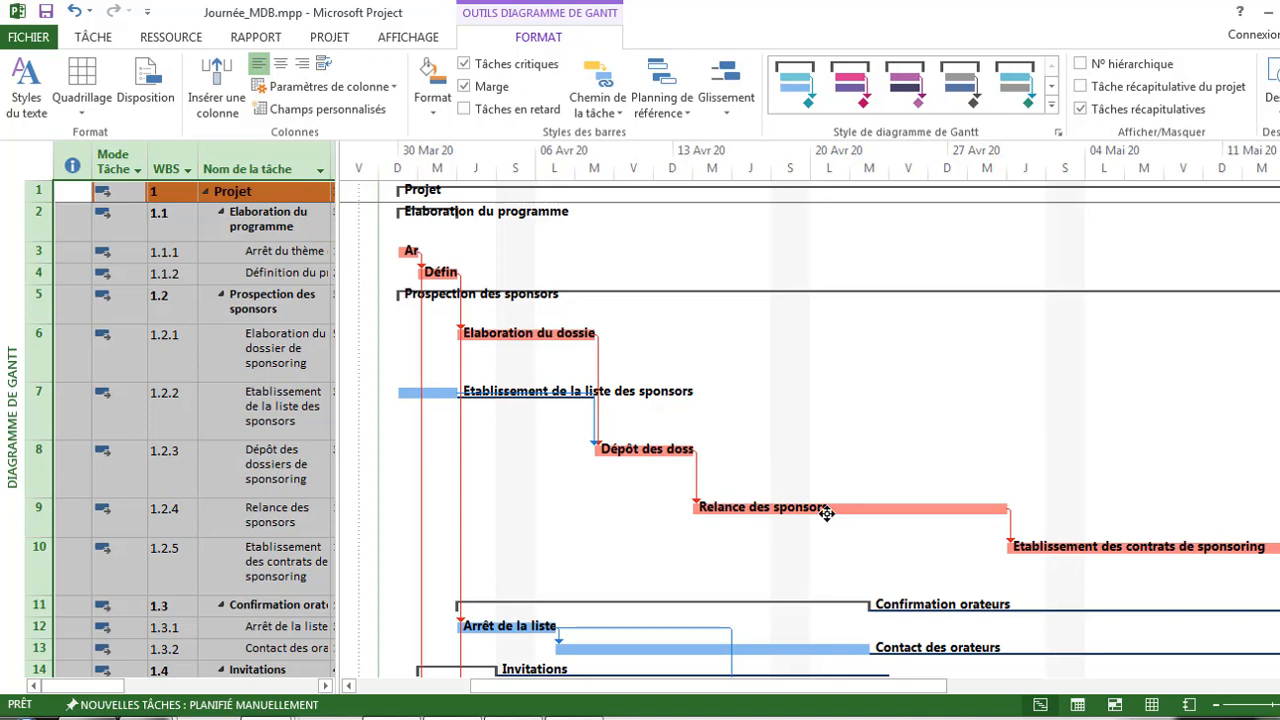
Step: Set the text to the right of all tasks' Gantt bars to the Durée field
click(436, 108)
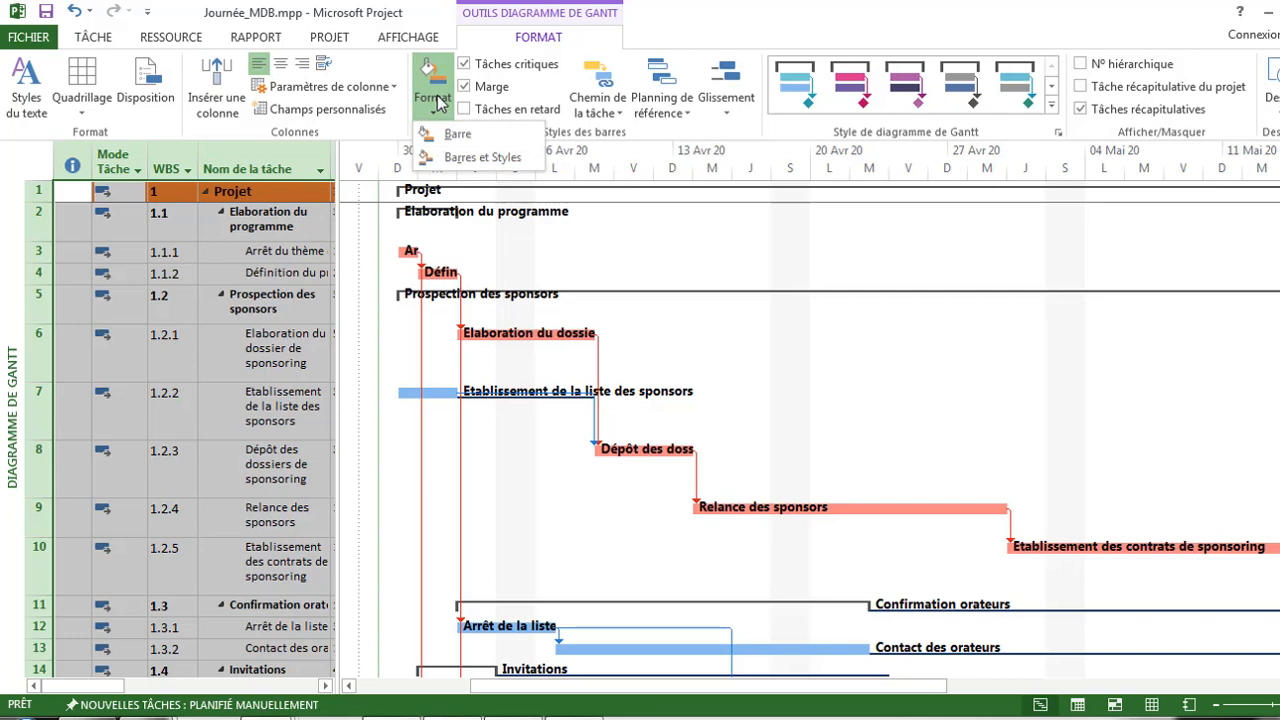
click(455, 140)
click(565, 256)
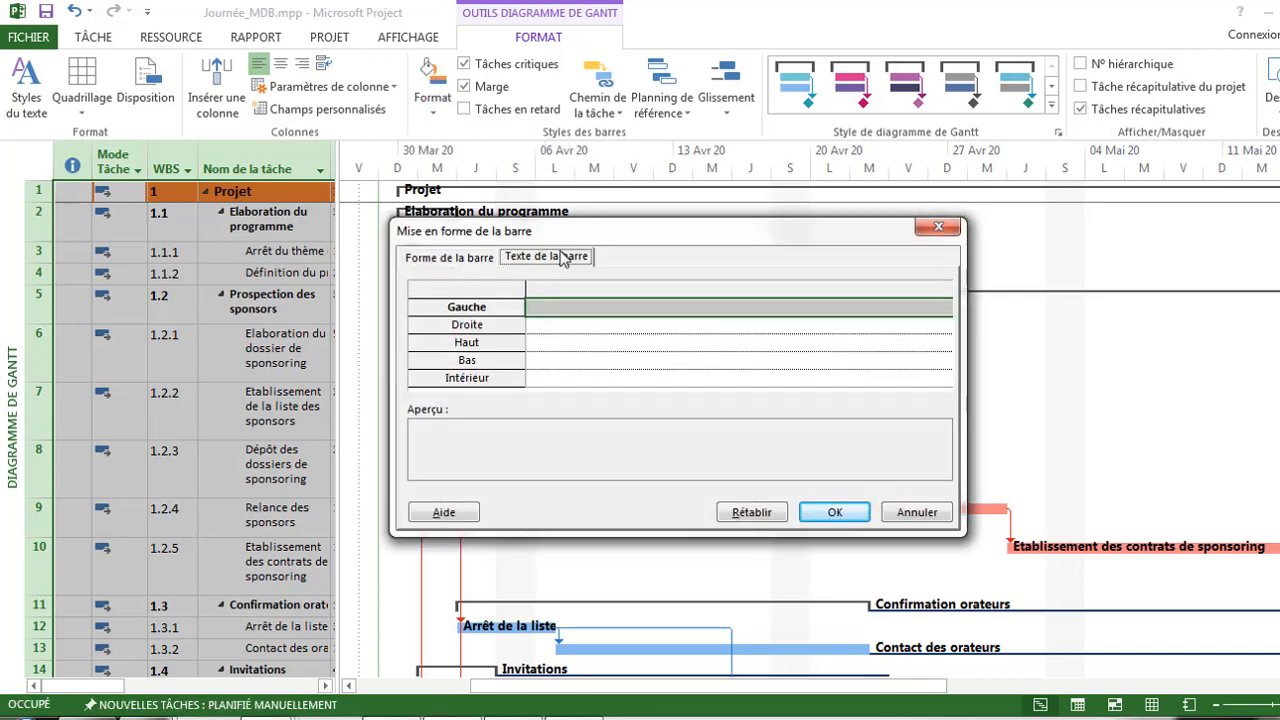
click(566, 325)
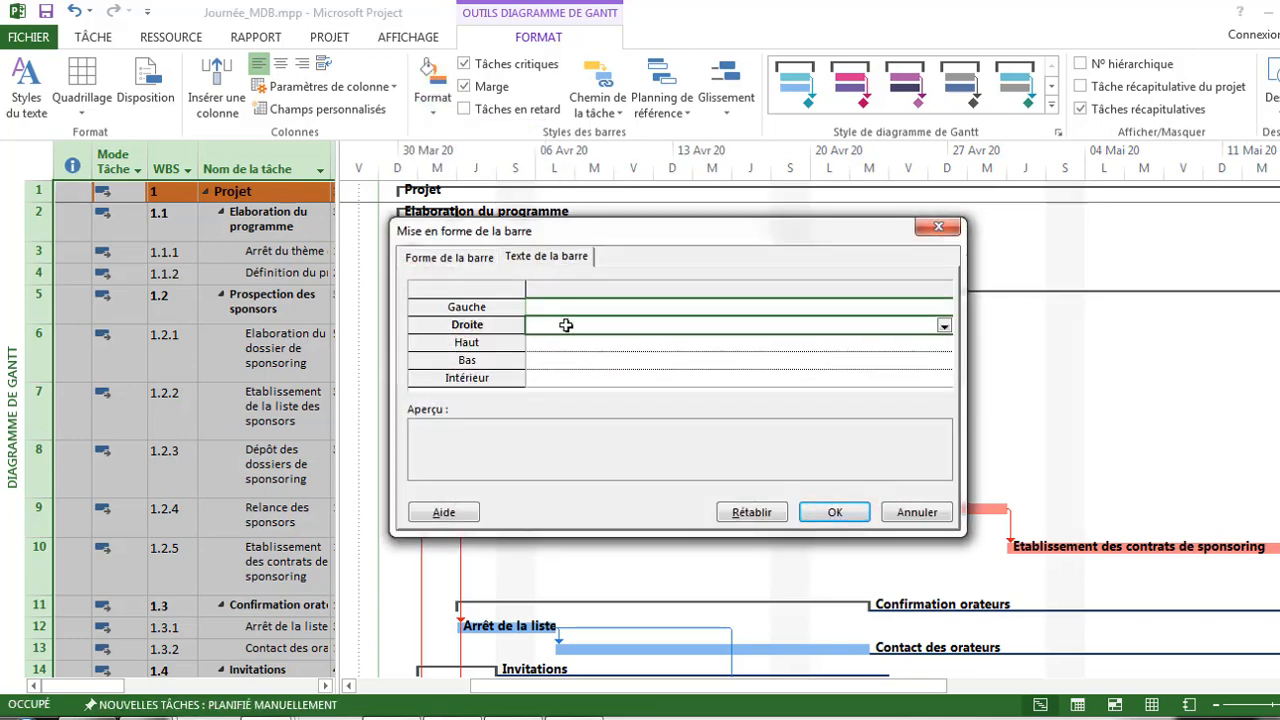
text(Durée)
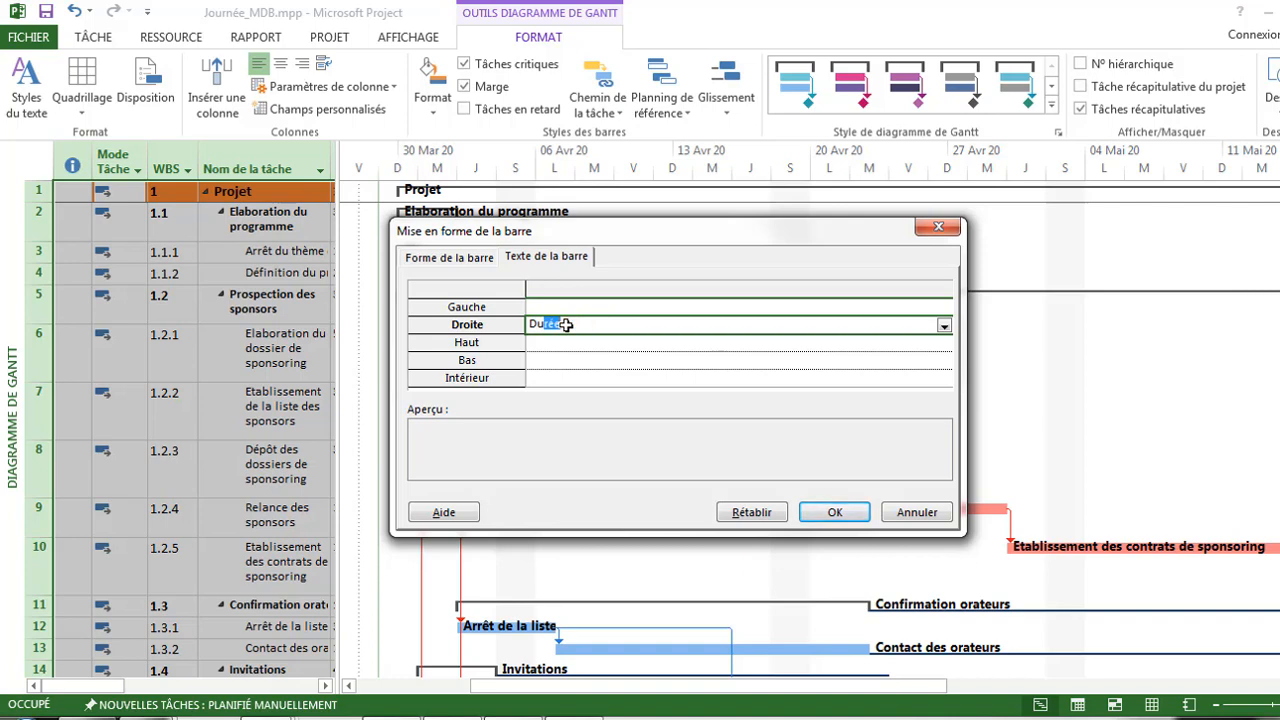
click(830, 513)
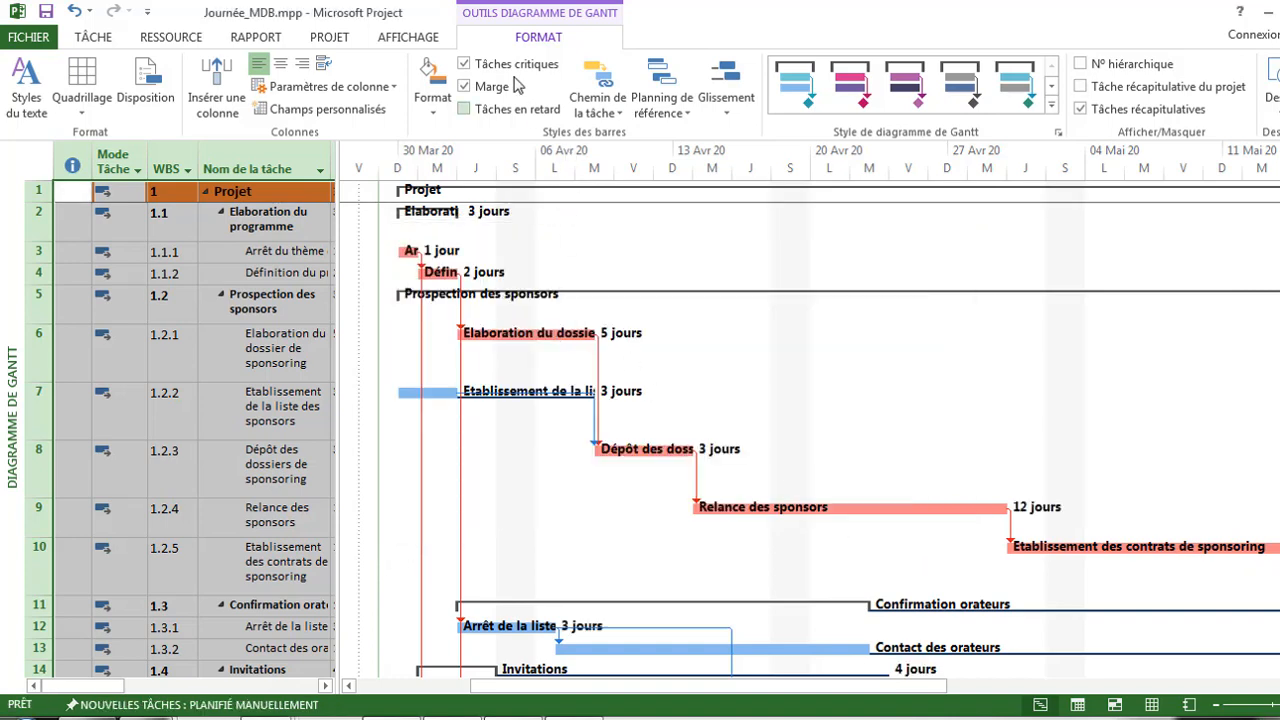
Step: Change the text to the right of all tasks' Gantt bars to the Marge libre field
click(433, 100)
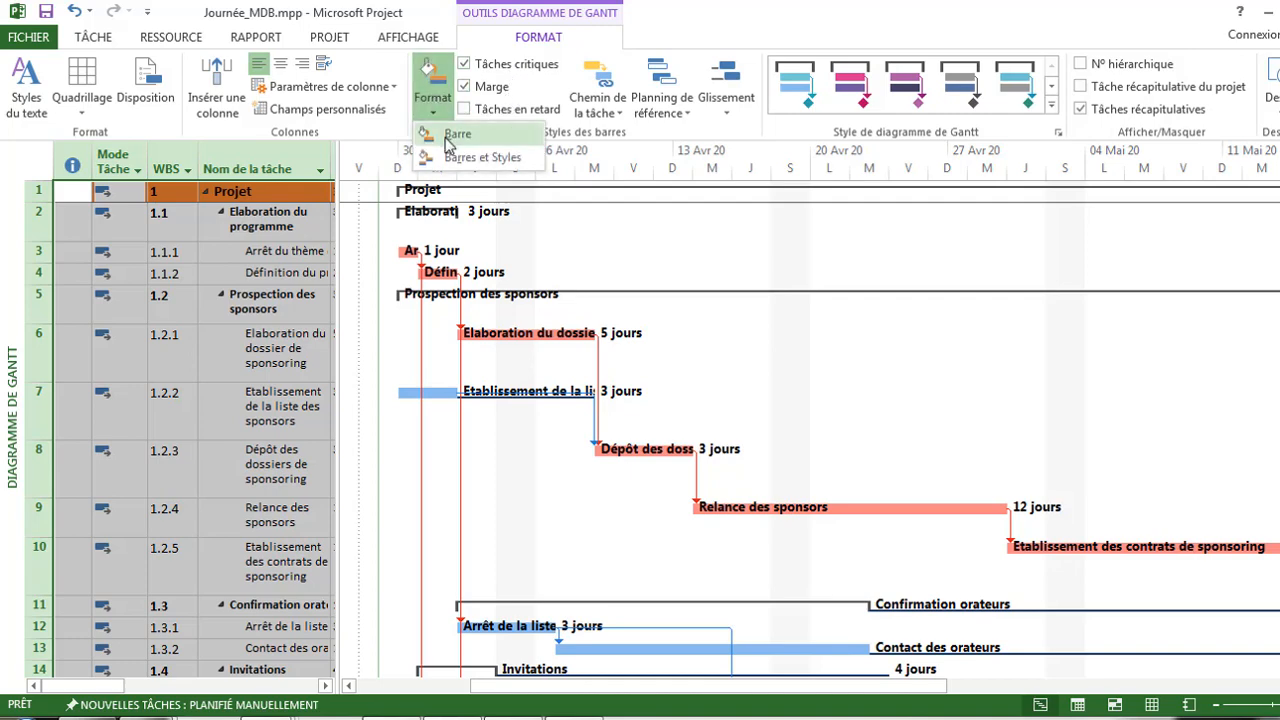
click(450, 131)
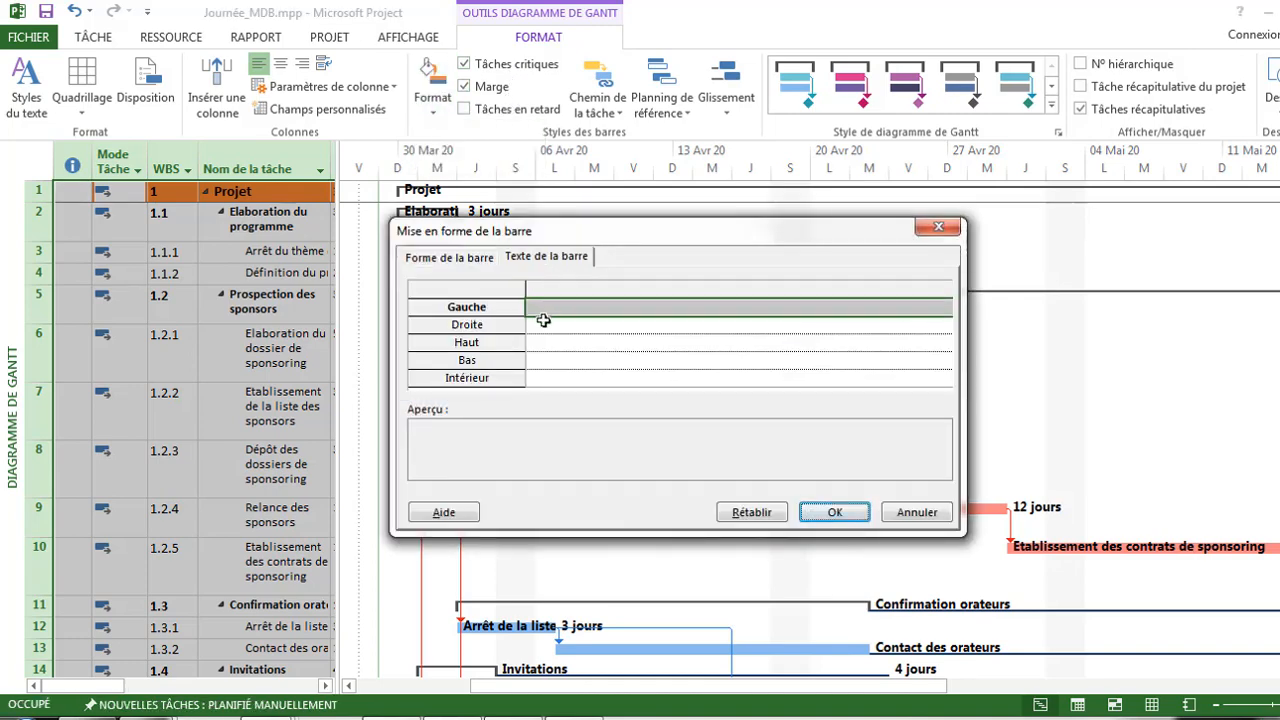
click(543, 320)
text(Marge libre)
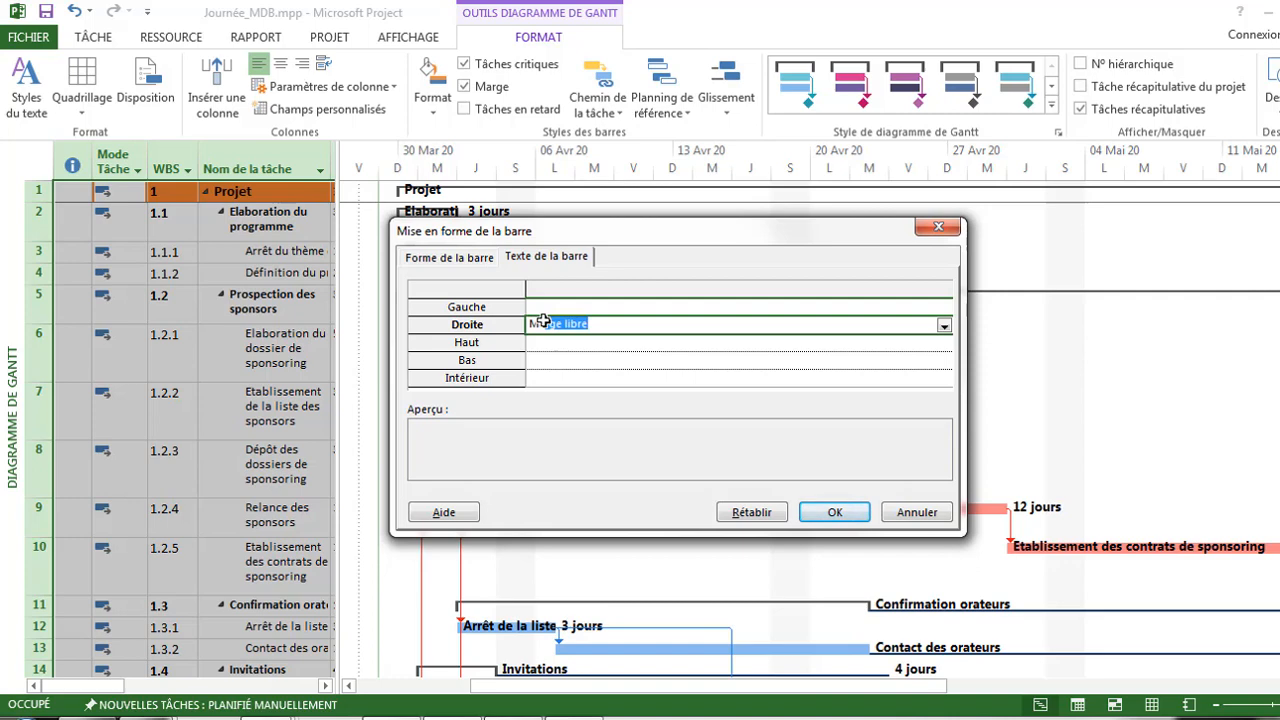
click(836, 514)
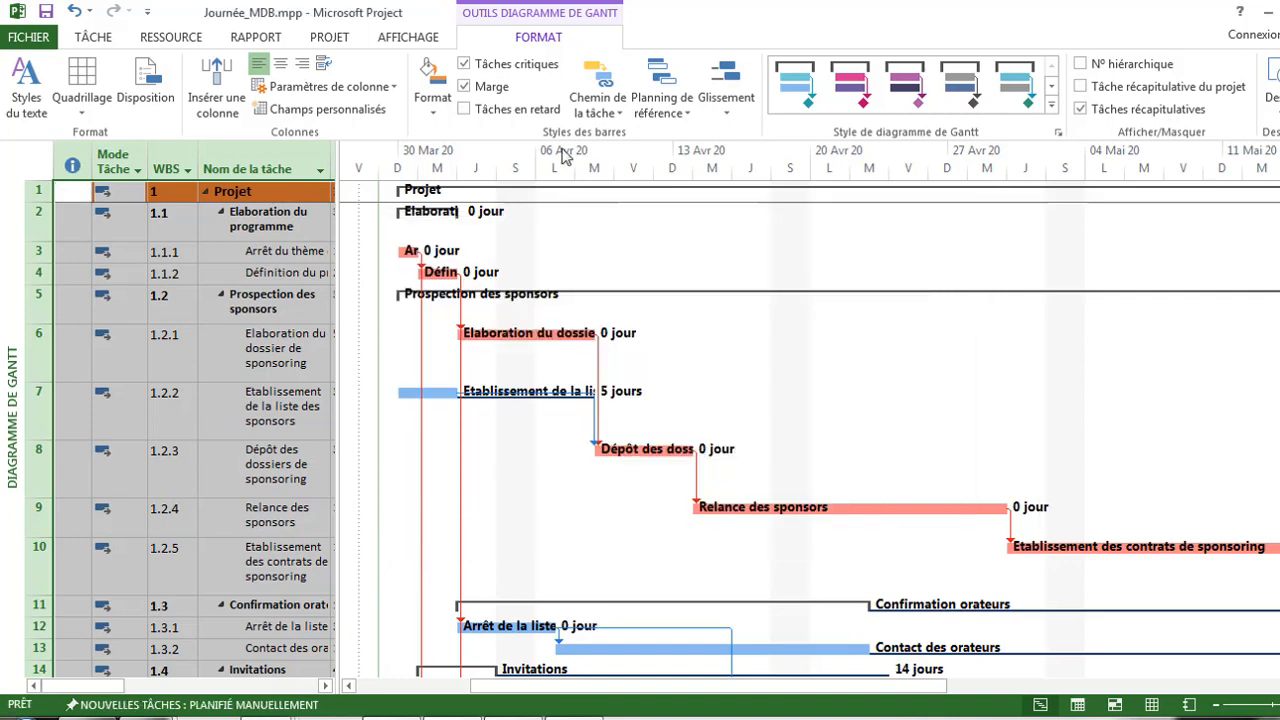
Step: Switch the text to the right of all tasks' Gantt bars back to the Durée field
click(443, 104)
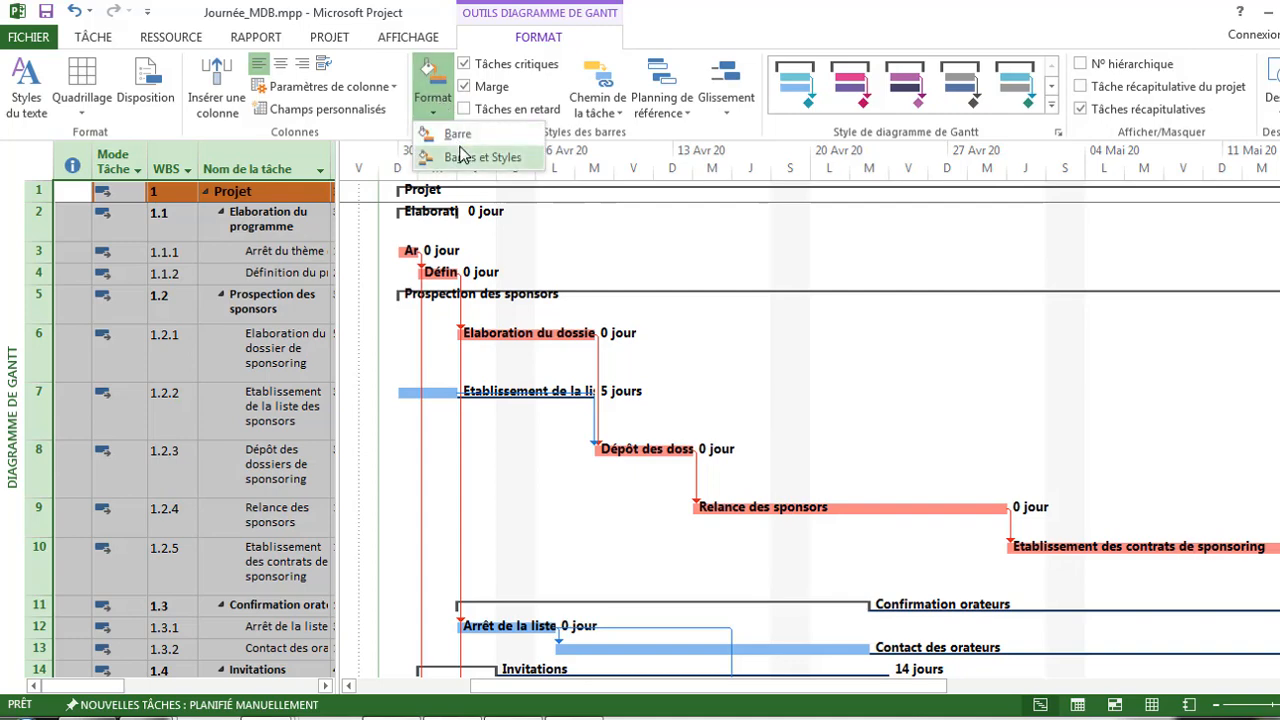
click(457, 134)
click(546, 256)
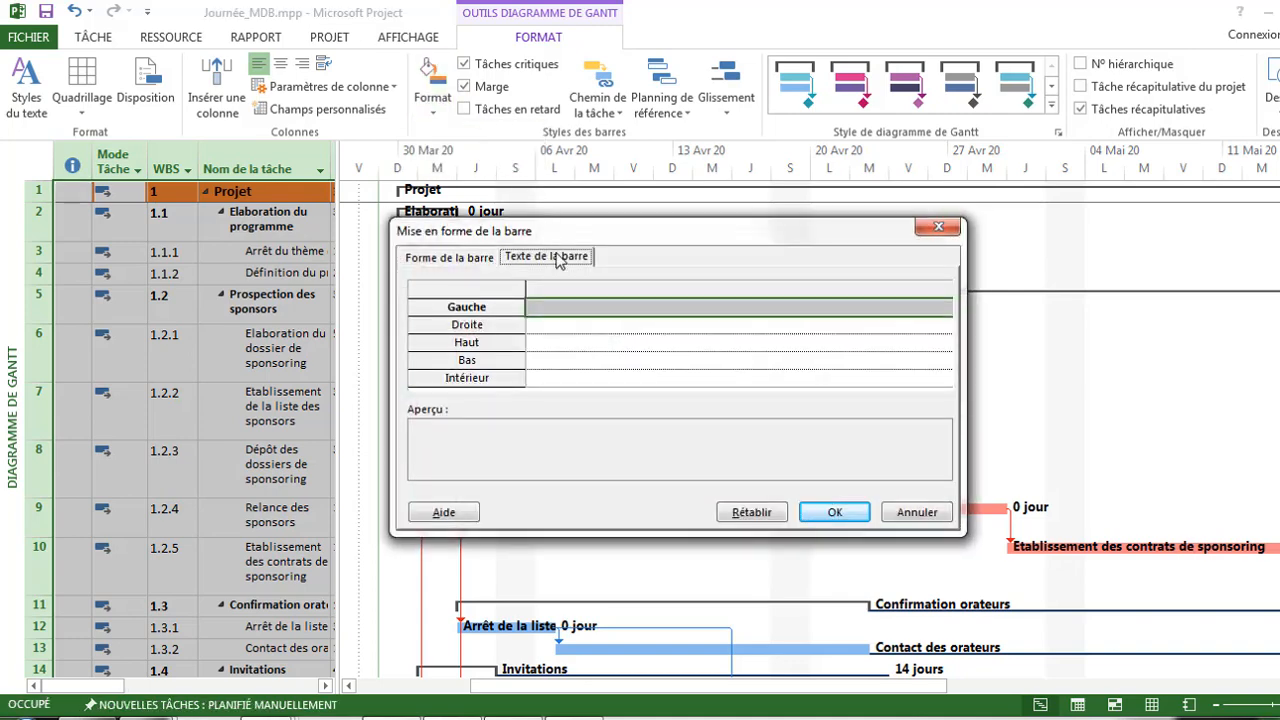
click(568, 328)
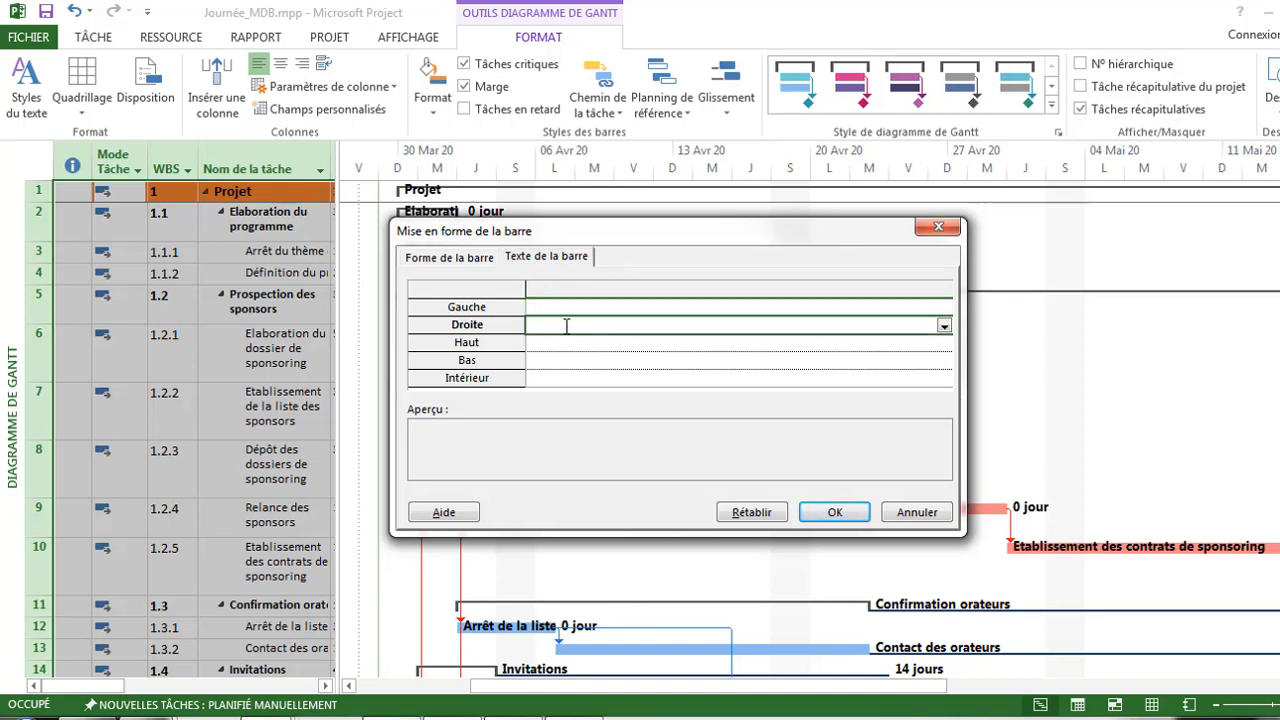
text(Du)
click(834, 512)
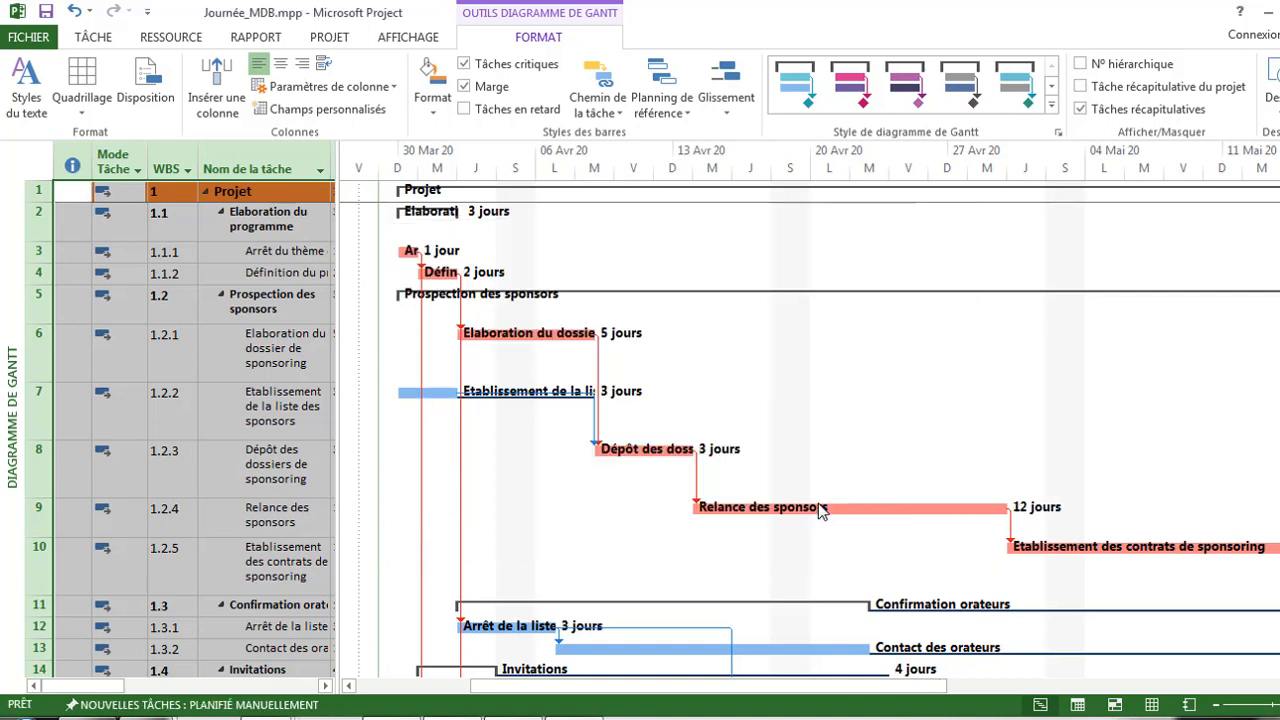
Step: Set the text to the left of all tasks' Gantt bars to the Marge libre field
click(432, 100)
click(446, 137)
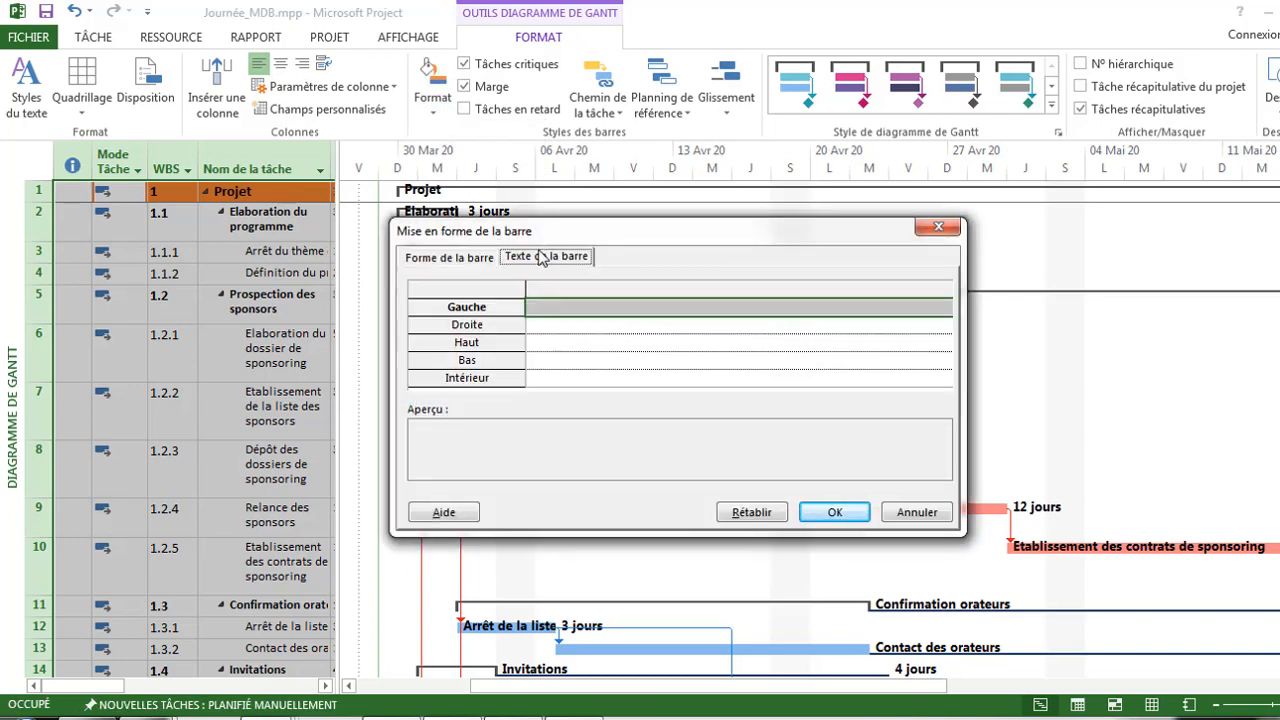
click(557, 307)
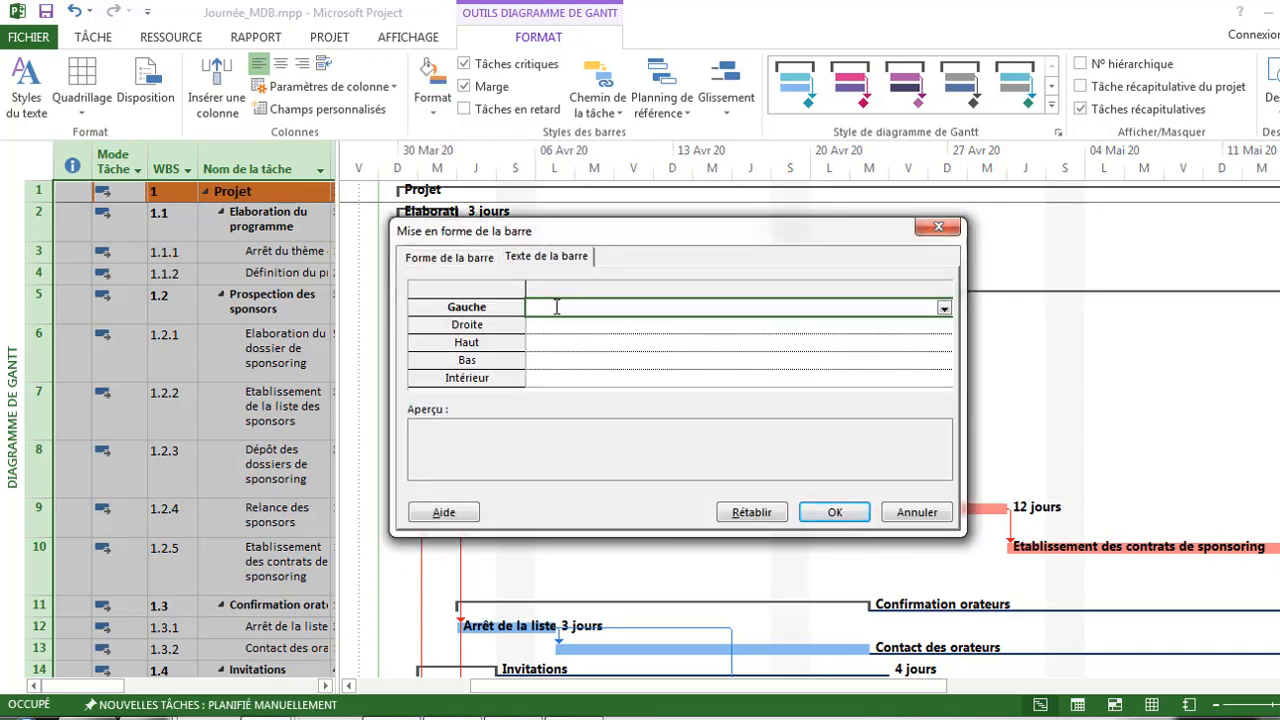
text(Marge libre)
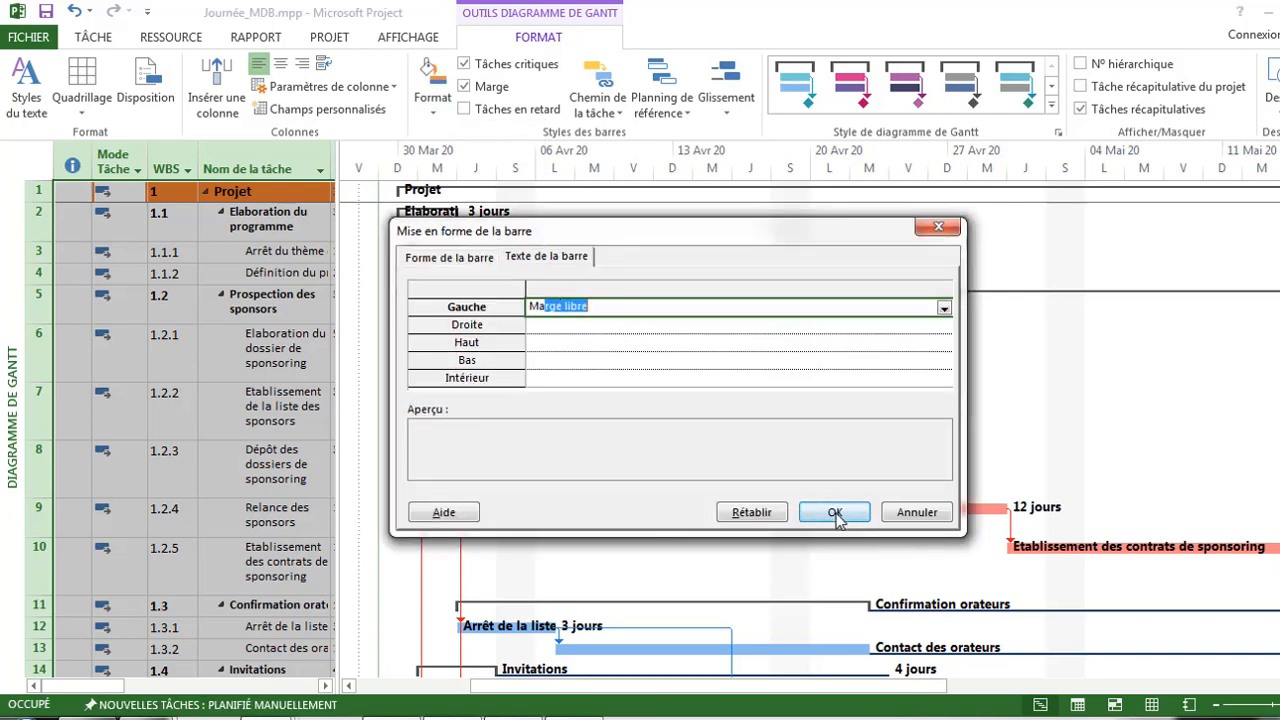
click(835, 513)
mouse_move(838, 519)
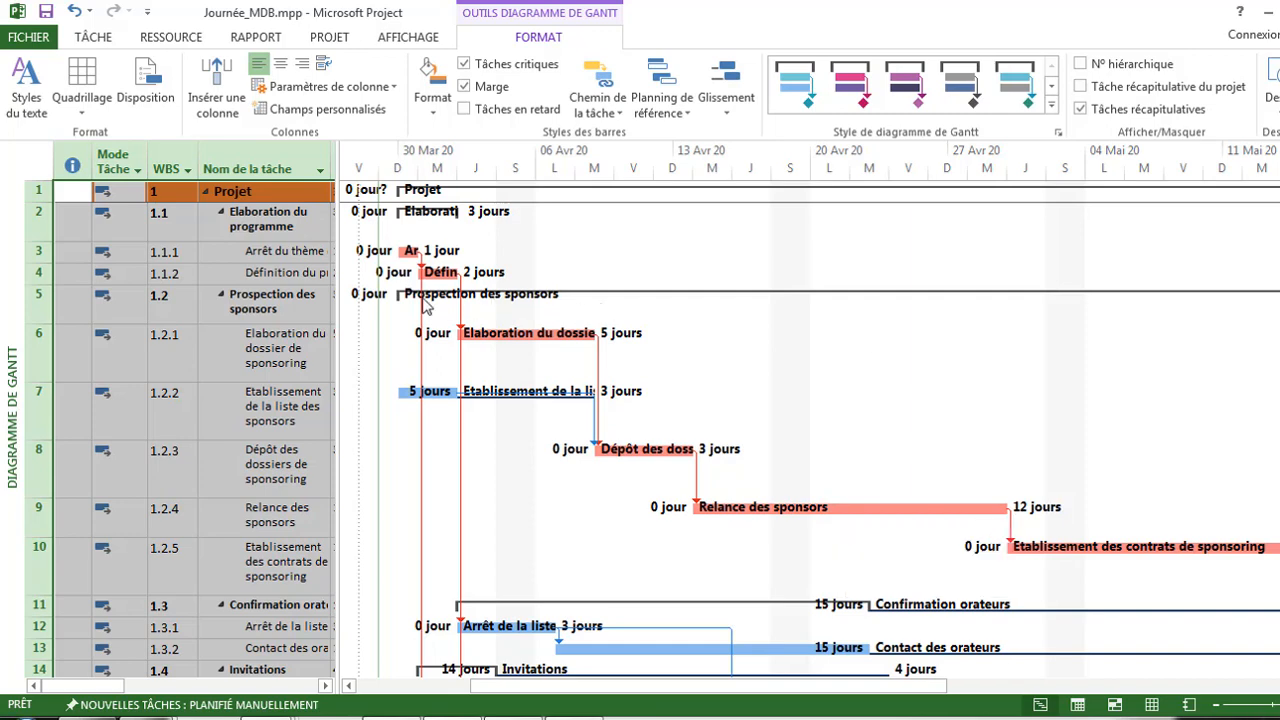
Step: Widen the task table and insert a Début au plus tôt column before the Noms ressources column
drag(342, 322, 797, 340)
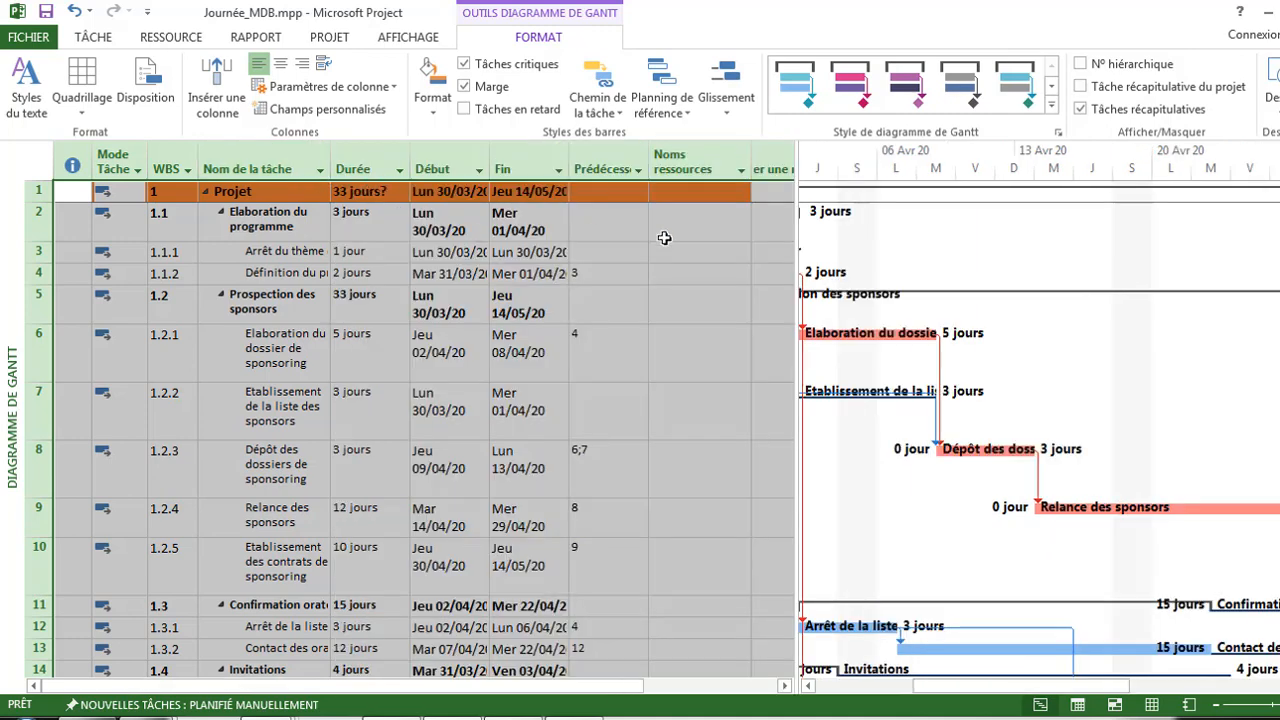
drag(797, 287, 1174, 323)
click(700, 163)
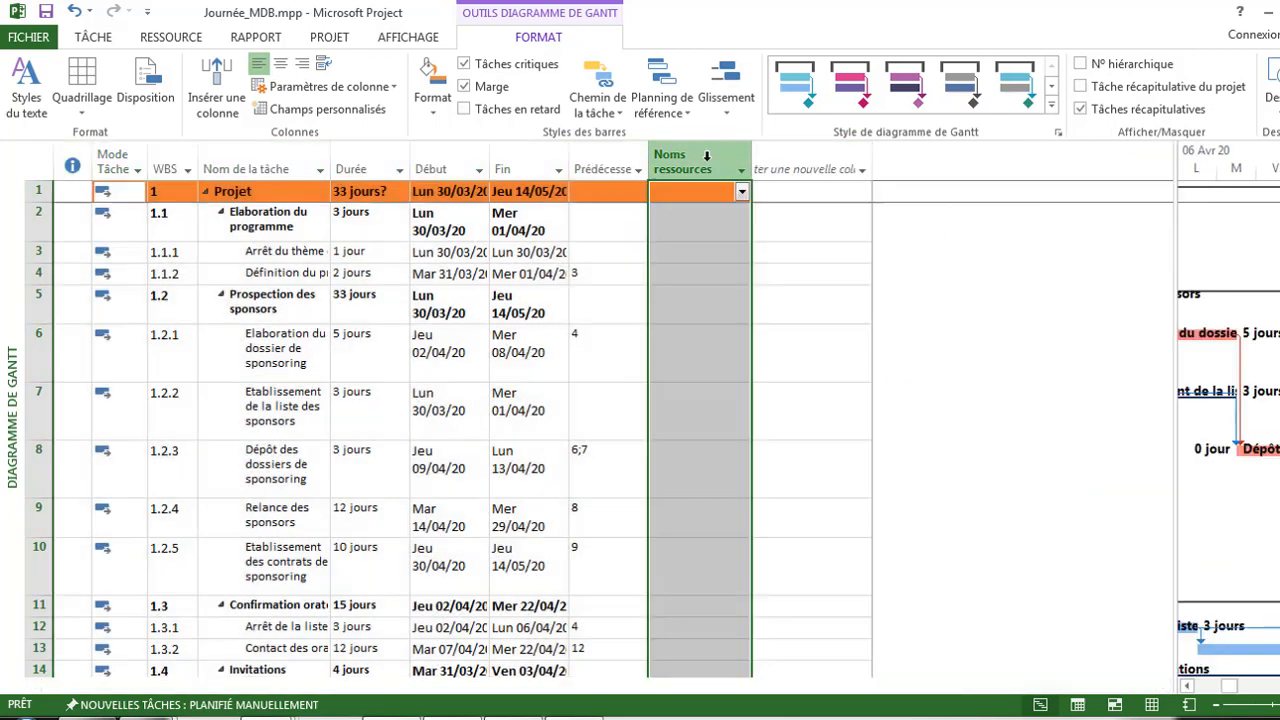
right_click(707, 163)
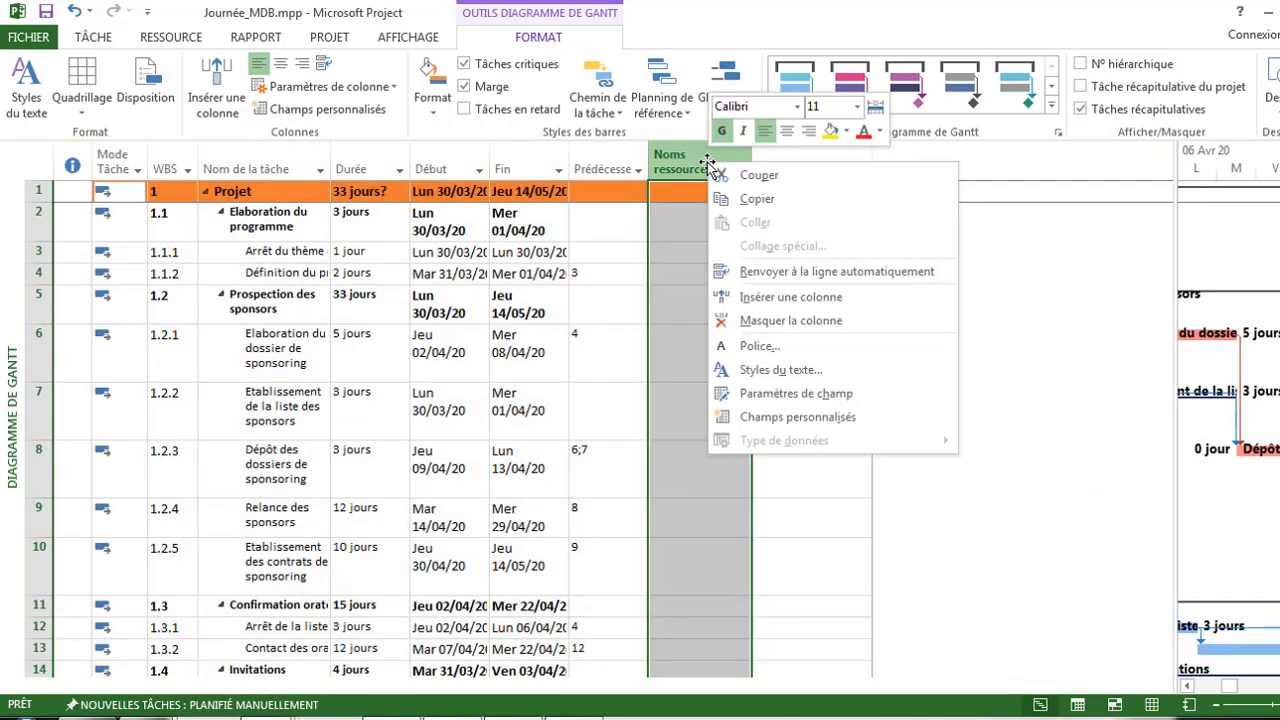
click(770, 297)
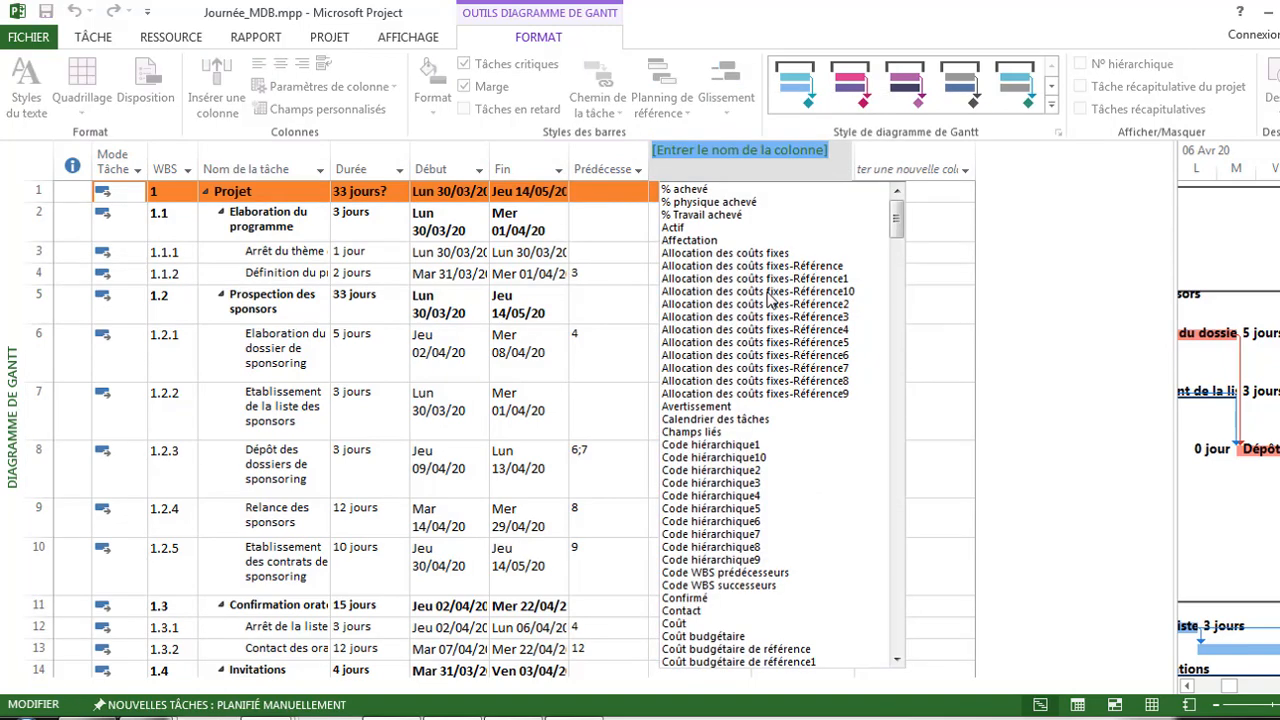
mouse_move(895, 220)
mouse_down()
mouse_move(897, 368)
mouse_move(902, 212)
mouse_up()
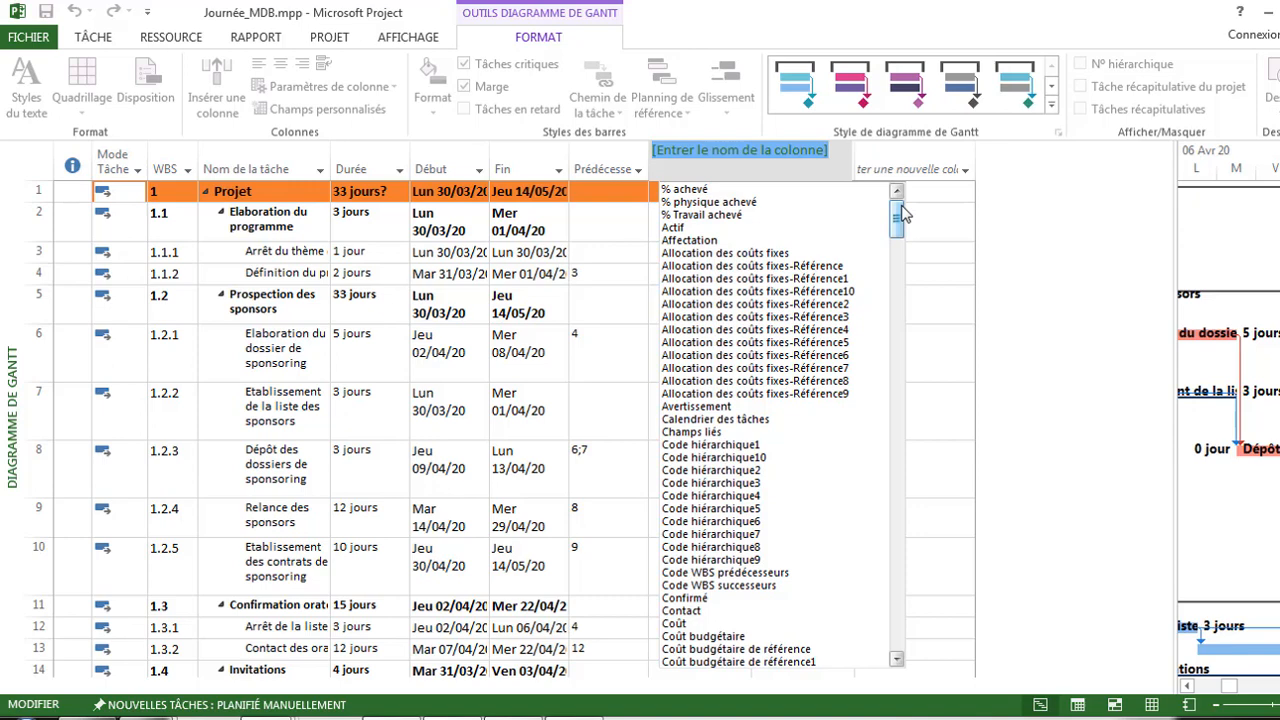
text(début)
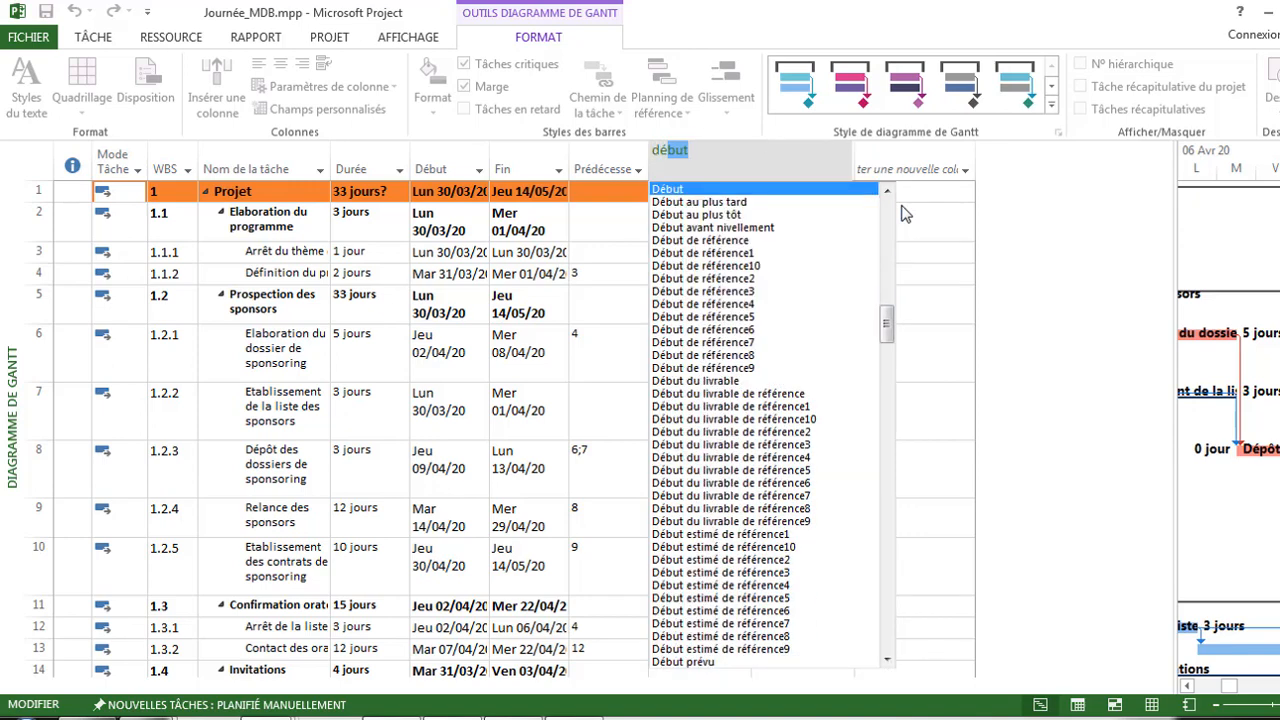
click(710, 216)
Step: Insert a Début au plus tard column before the Noms ressources column
right_click(812, 176)
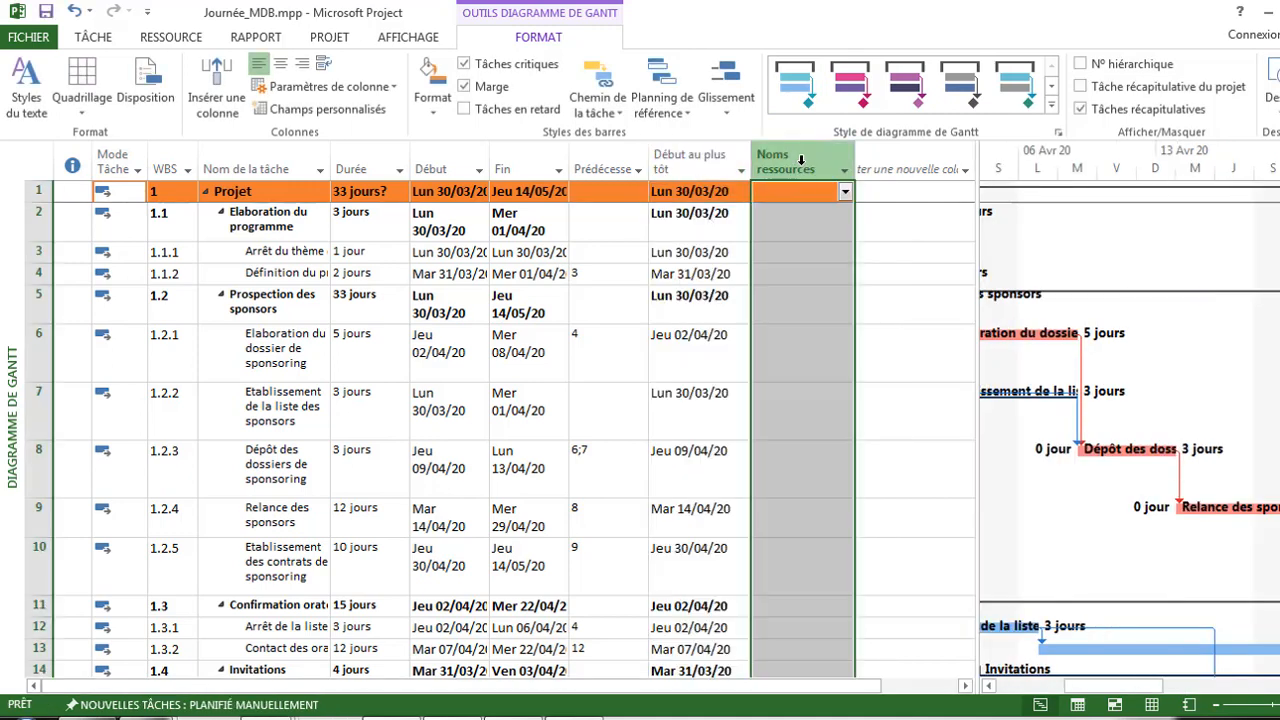
click(868, 301)
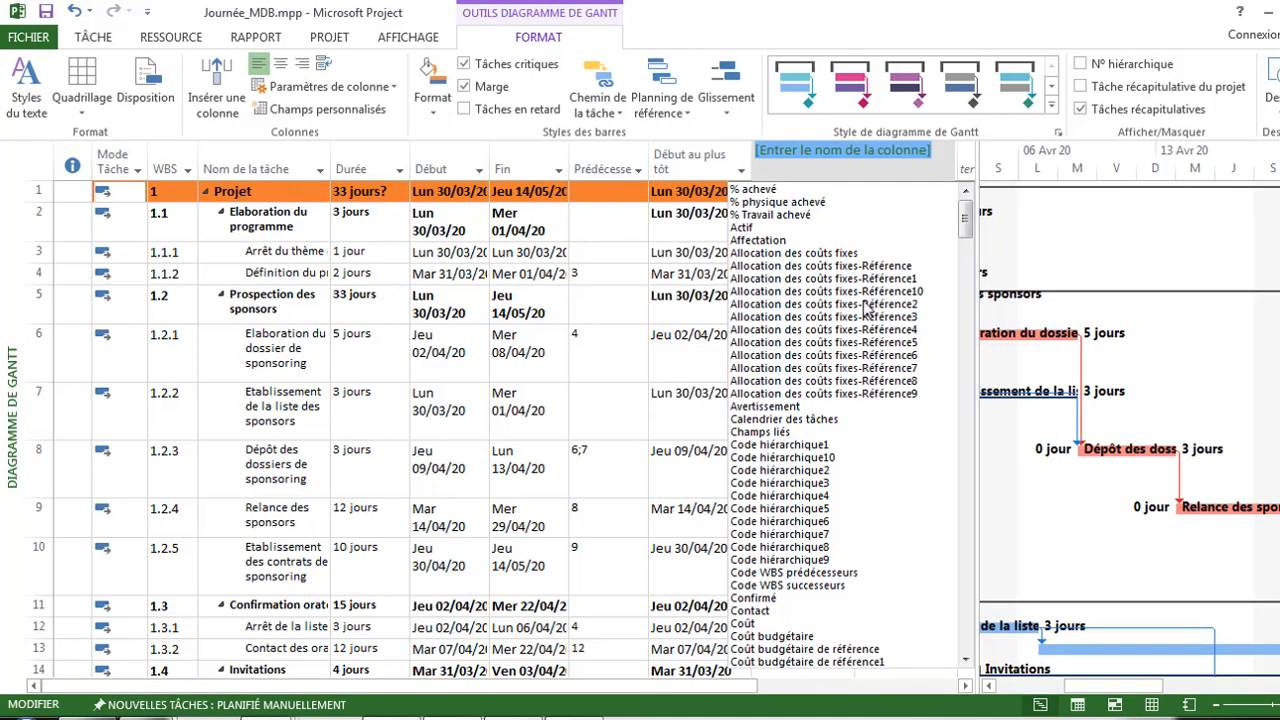
text(début)
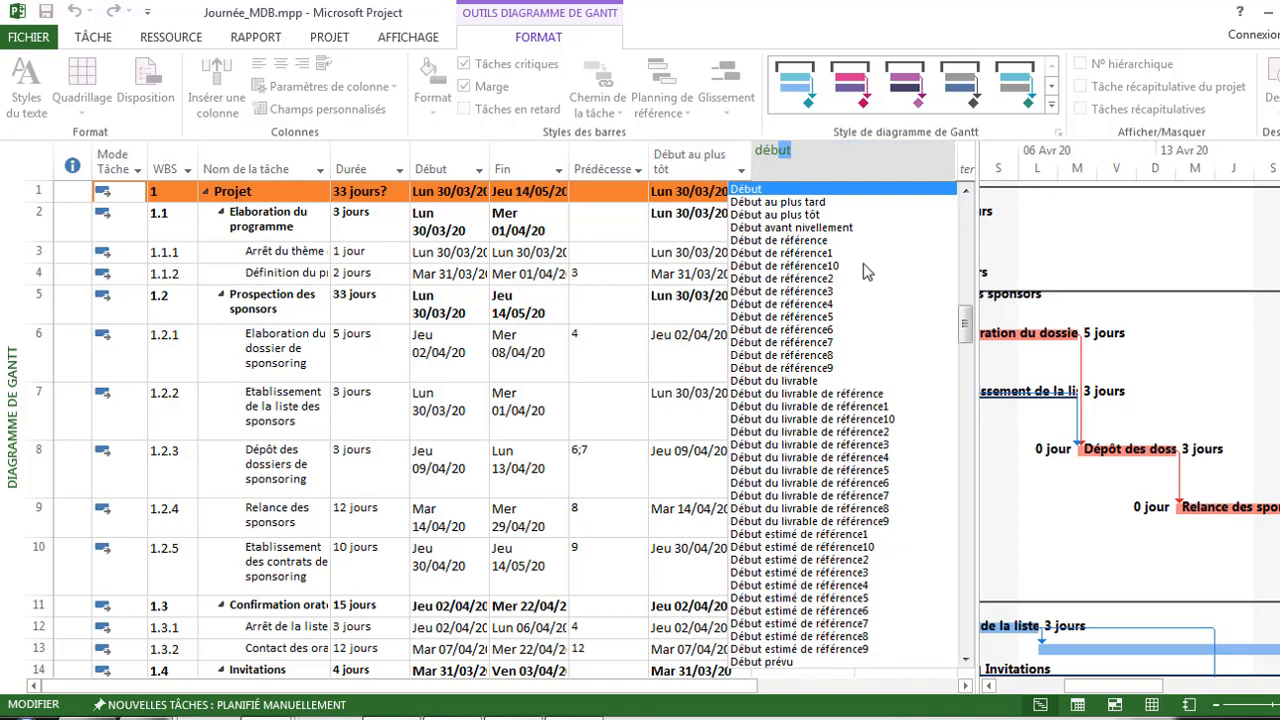
click(818, 204)
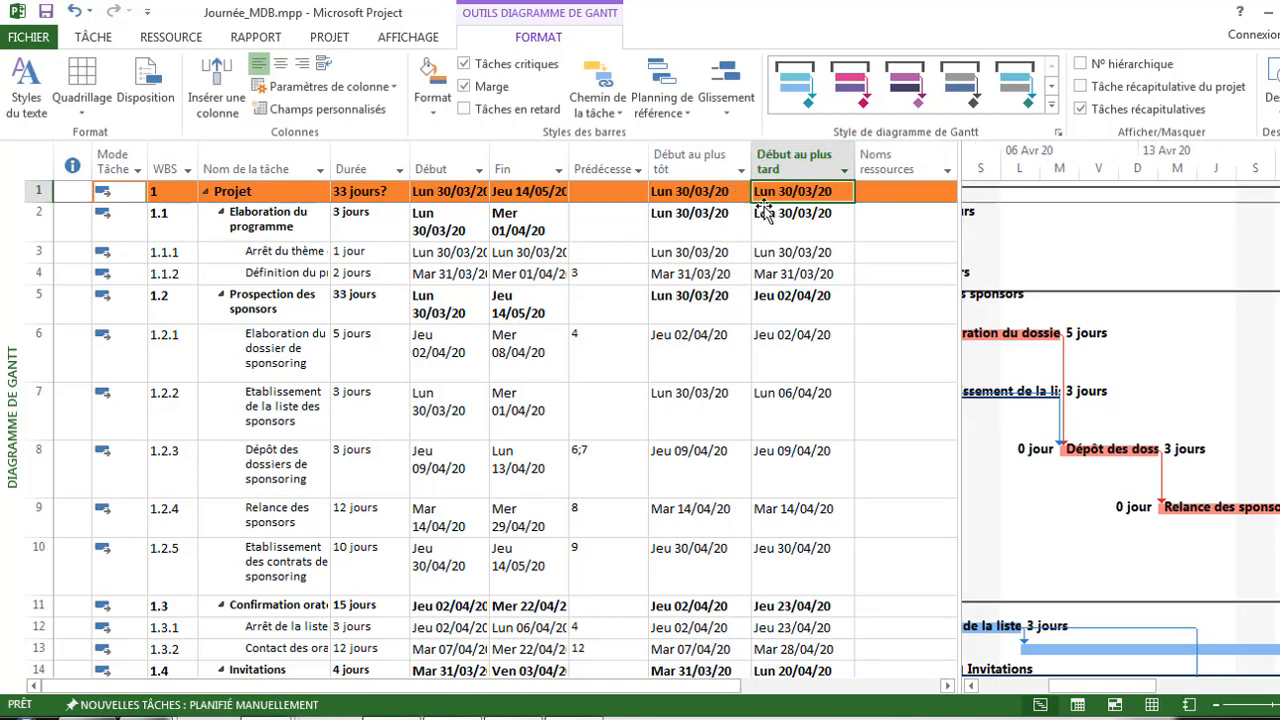
right_click(889, 158)
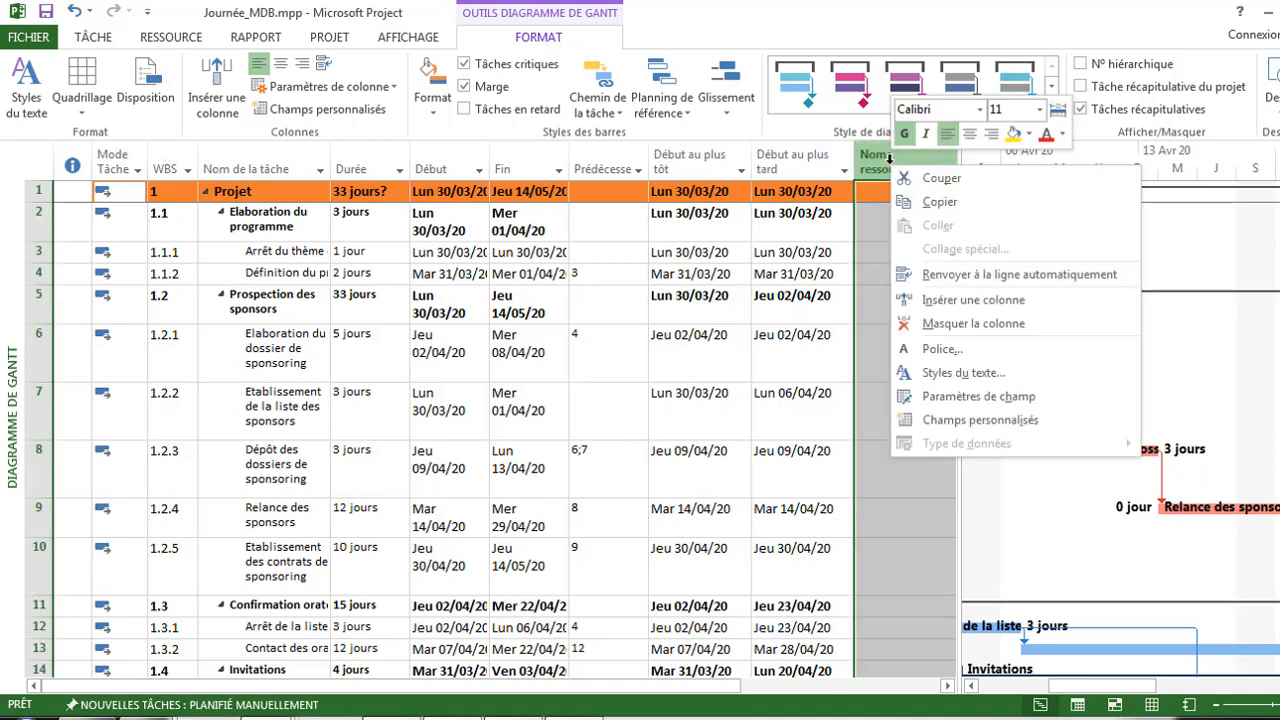
click(940, 301)
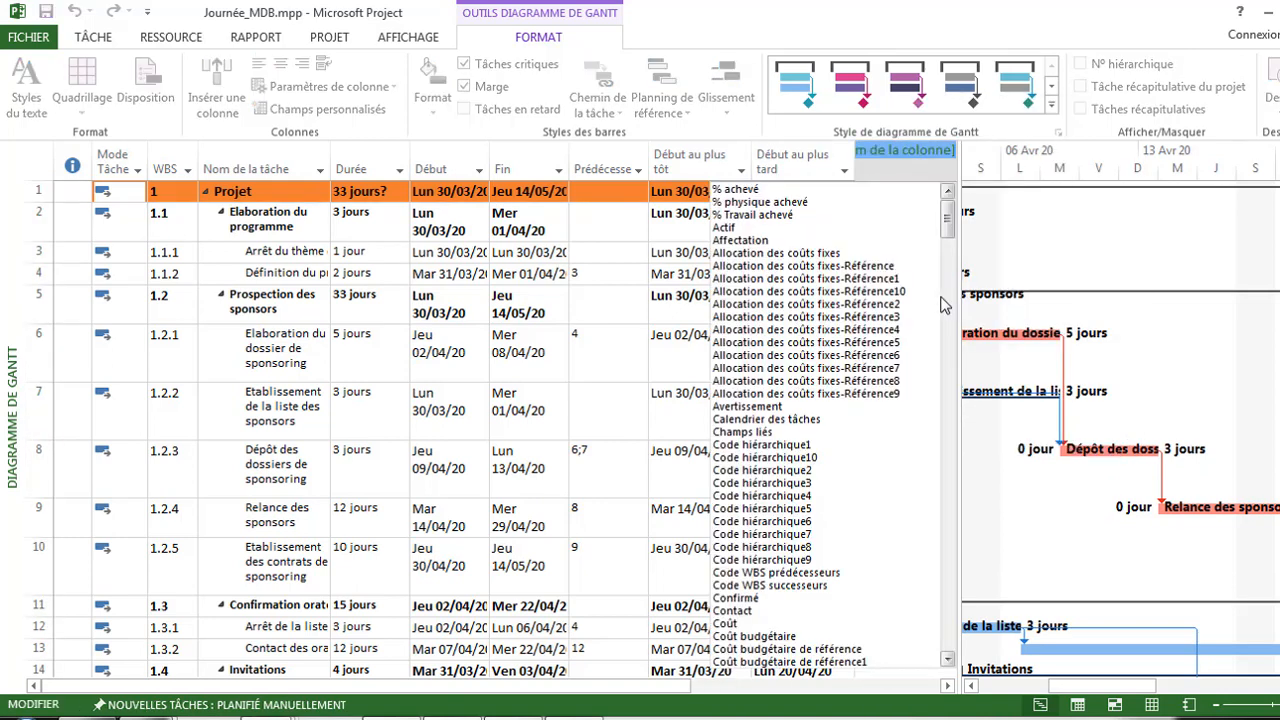
text(marge de début)
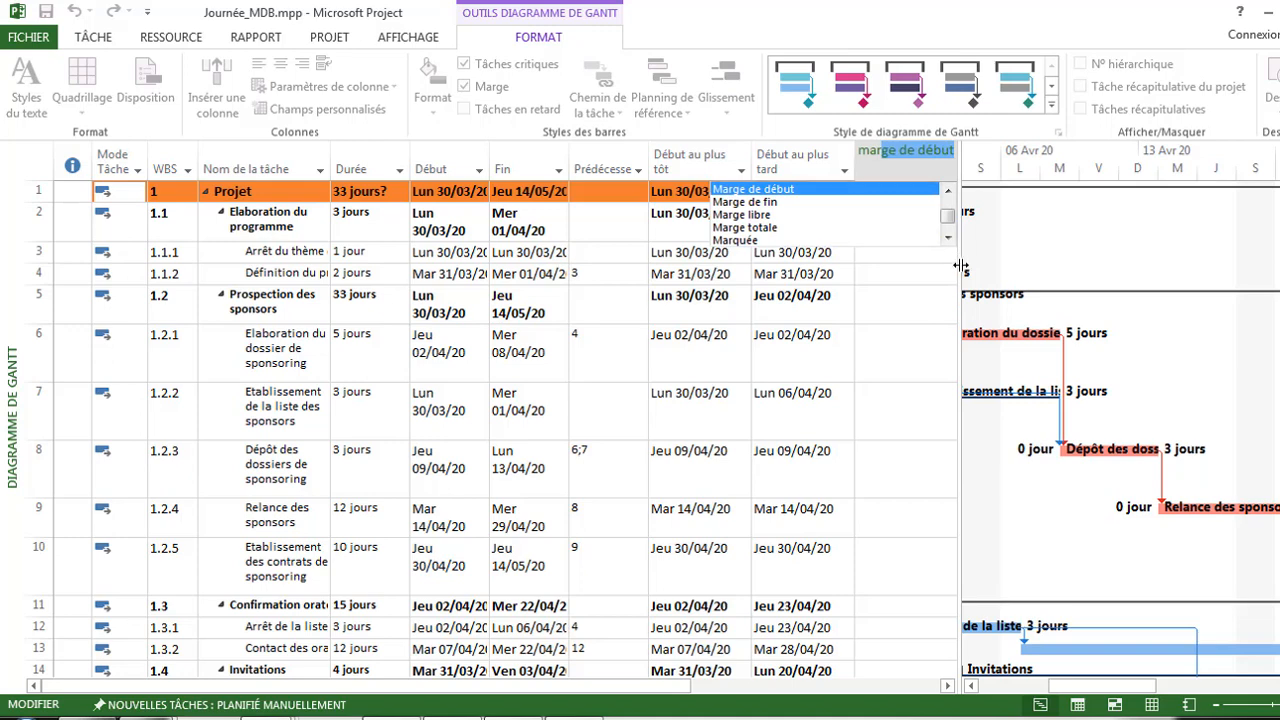
drag(963, 272, 1063, 271)
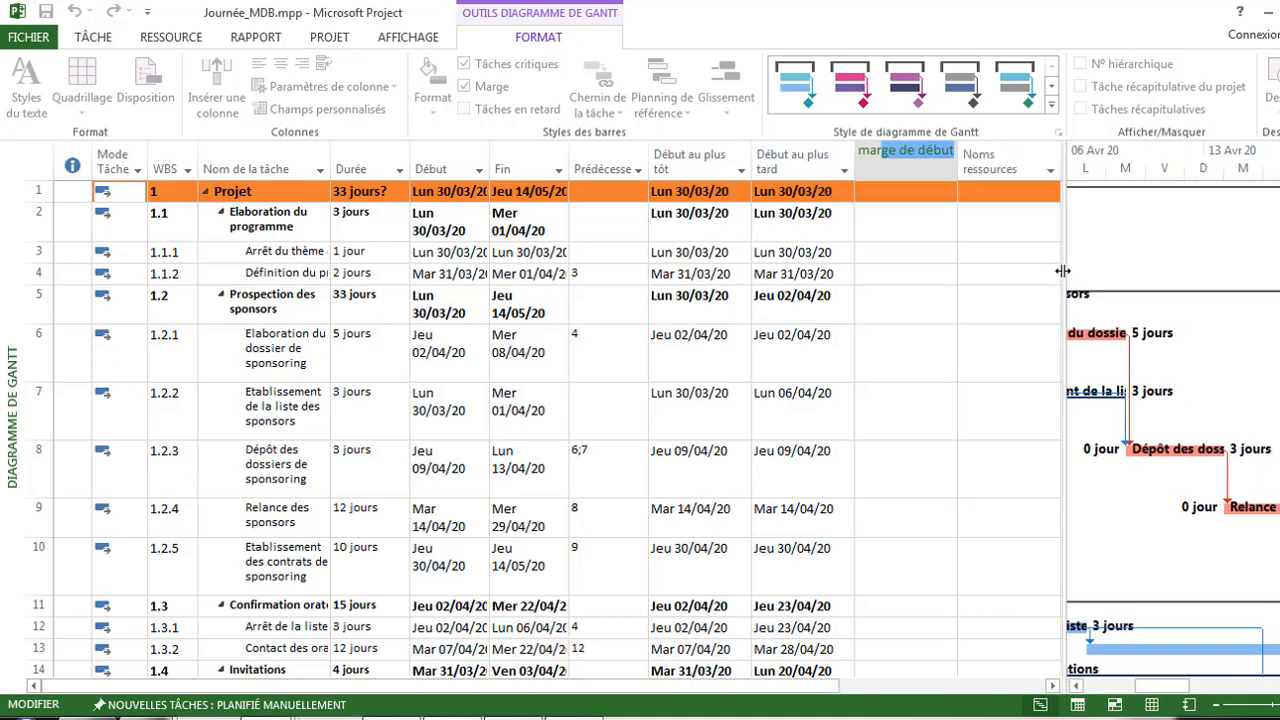
key(BackSpace)
key(BackSpace)
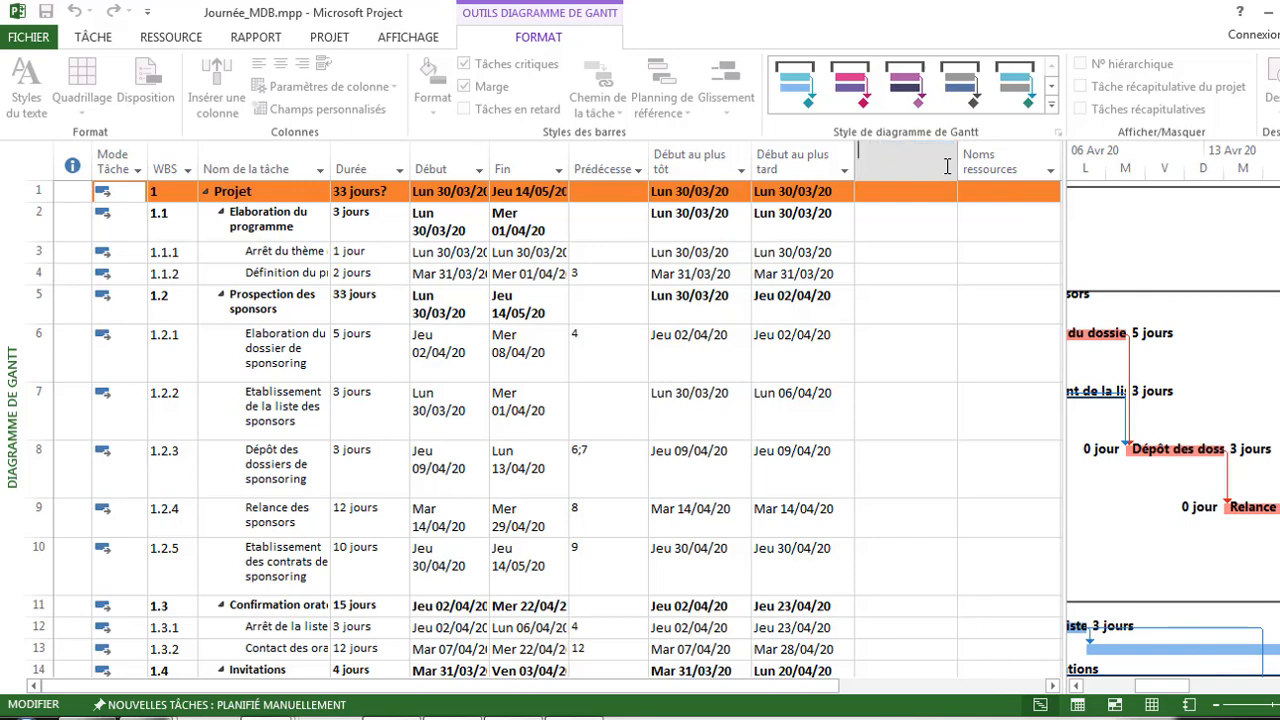
click(953, 259)
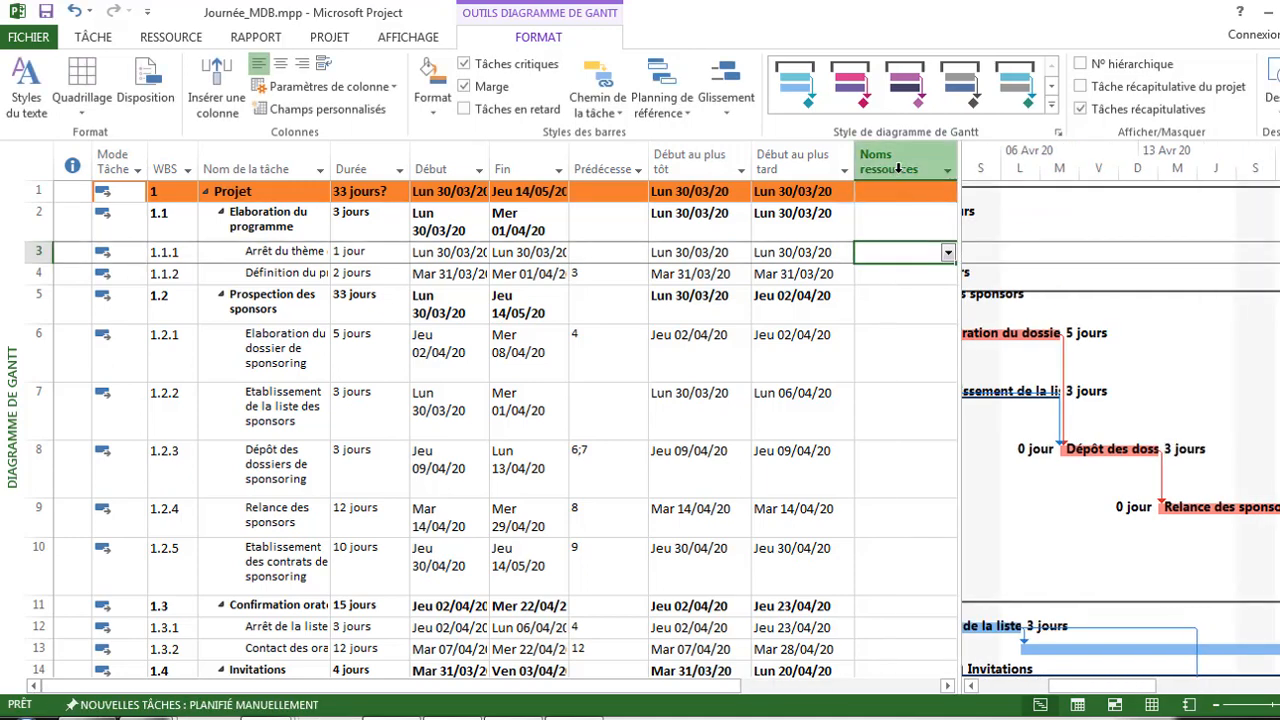
Step: Insert a Marge libre column before the Noms ressources column
right_click(898, 168)
click(943, 328)
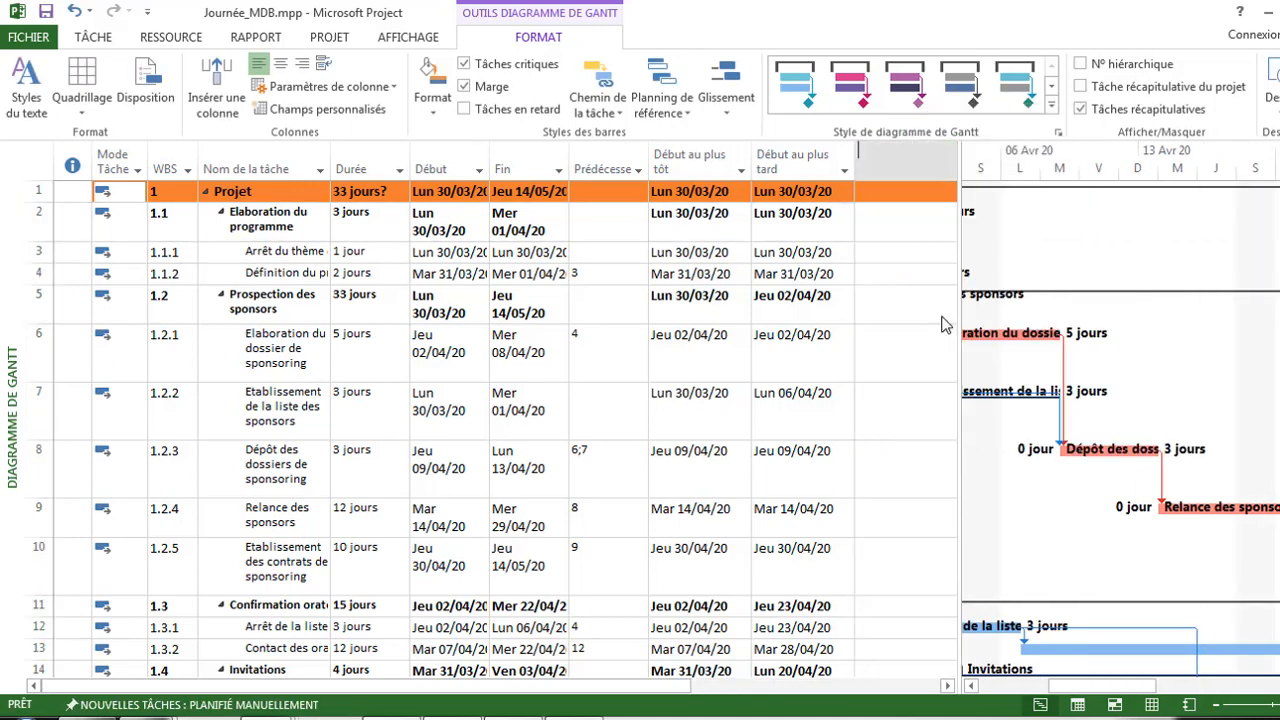
text(marge de début)
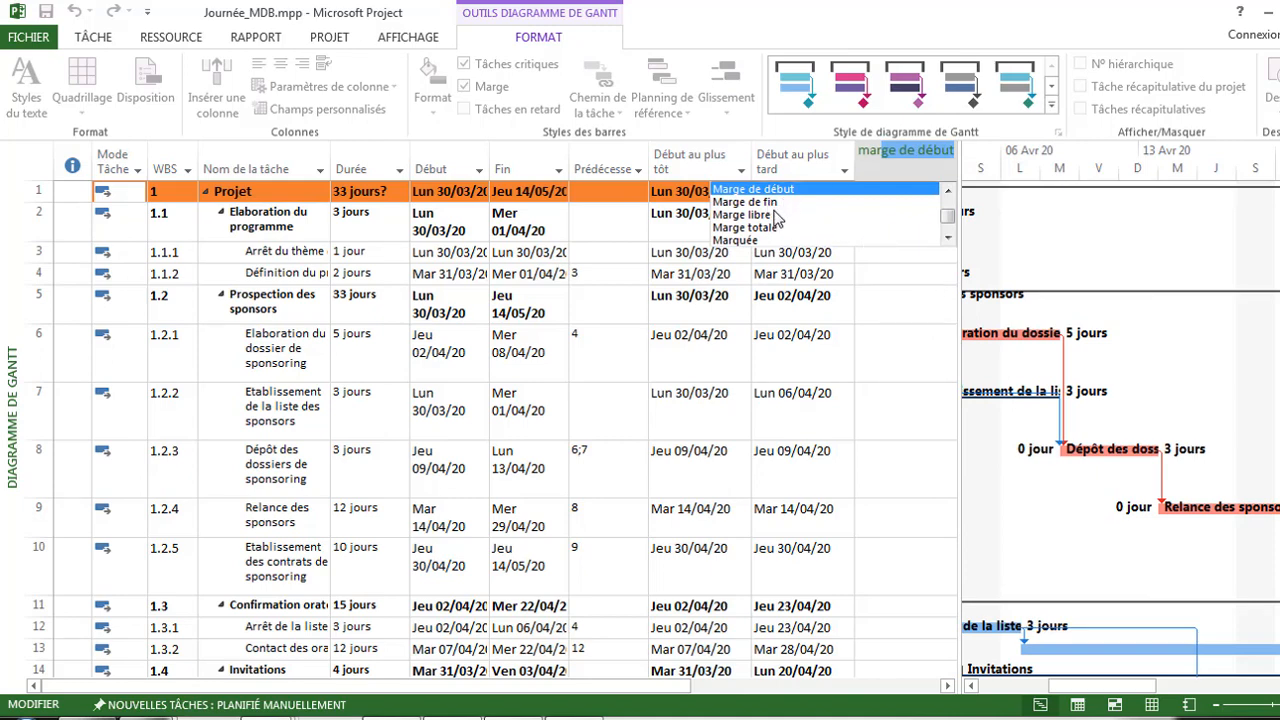
click(763, 220)
Step: Widen the task table and insert a Marge totale column between Marge libre and Noms ressources
drag(960, 277, 1130, 298)
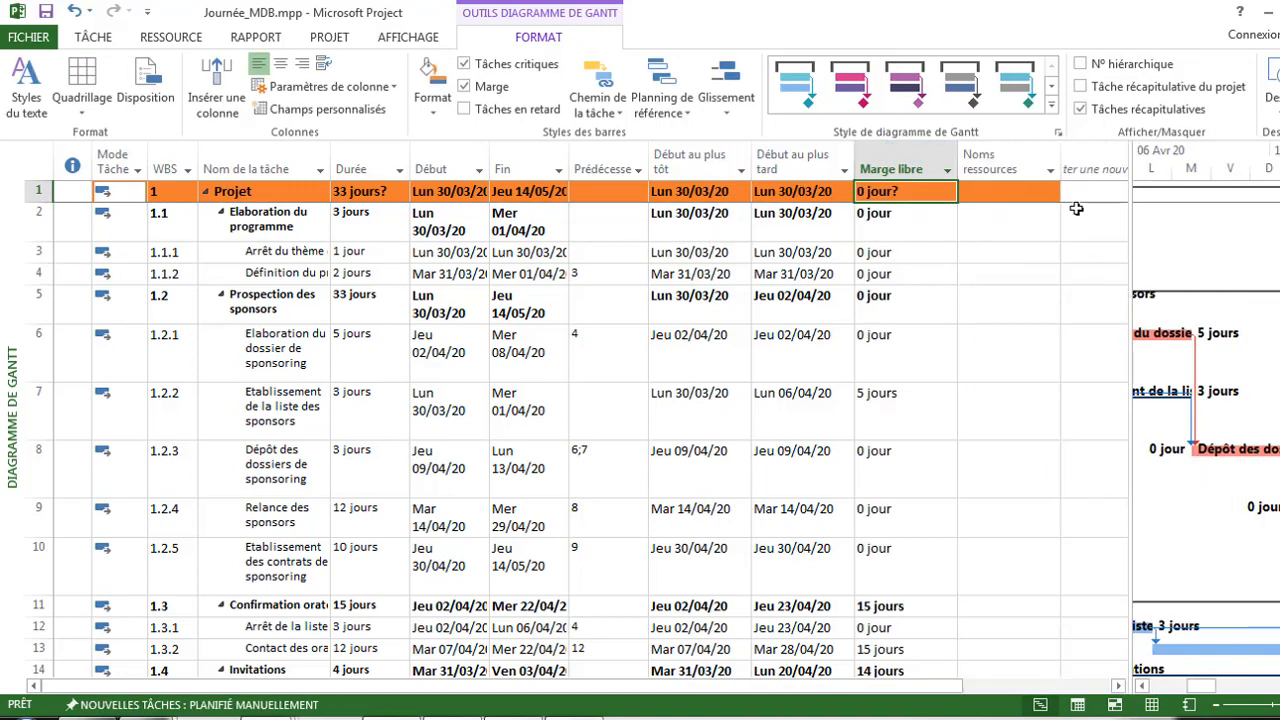
right_click(1018, 165)
click(1075, 307)
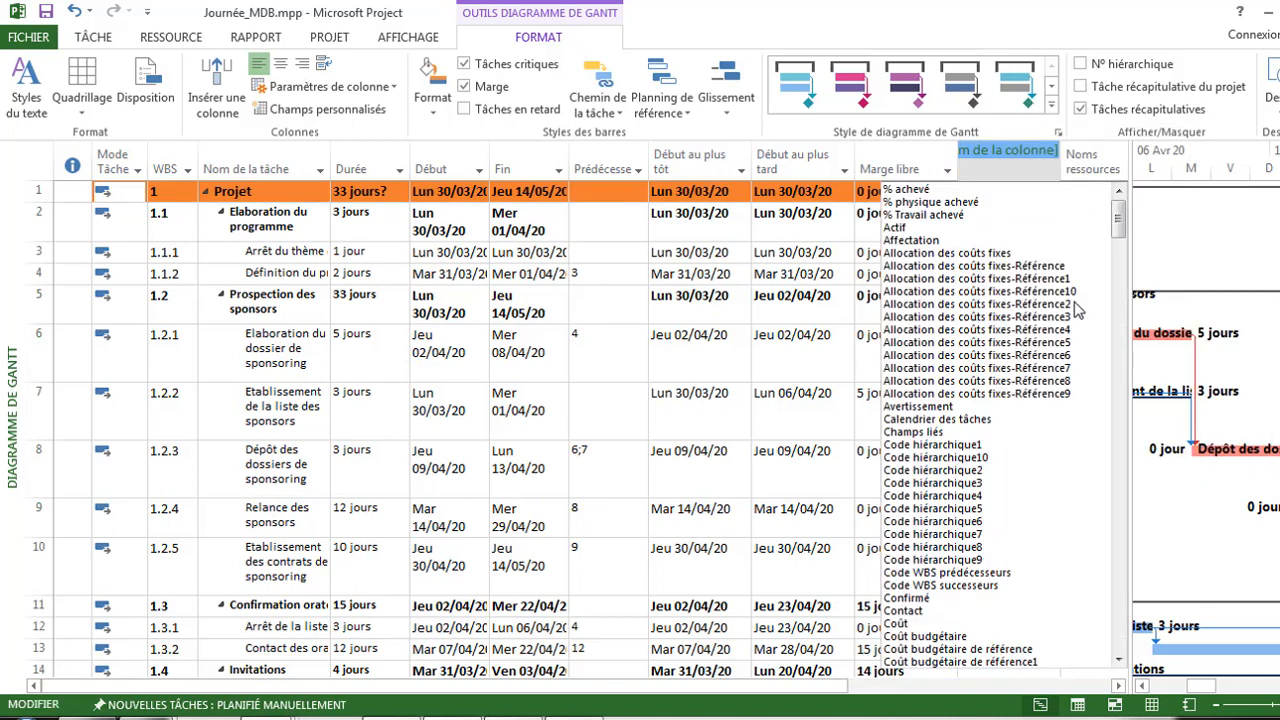
text(marge de début)
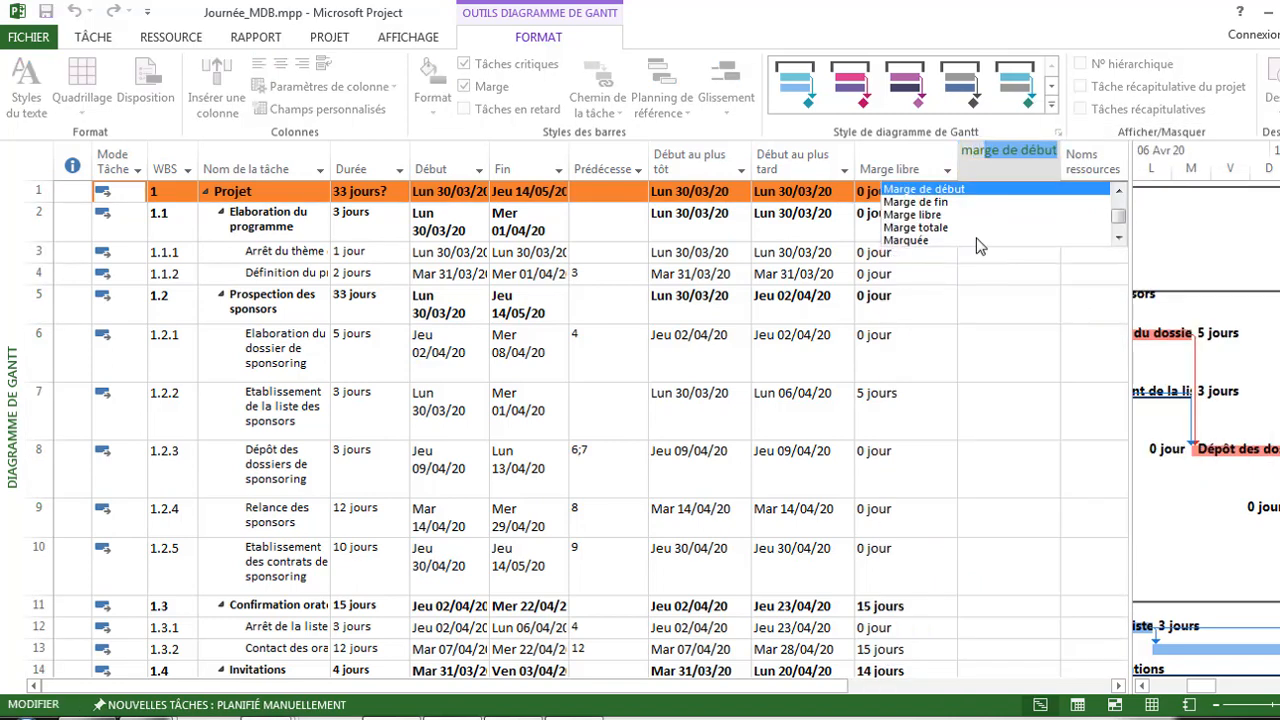
click(943, 228)
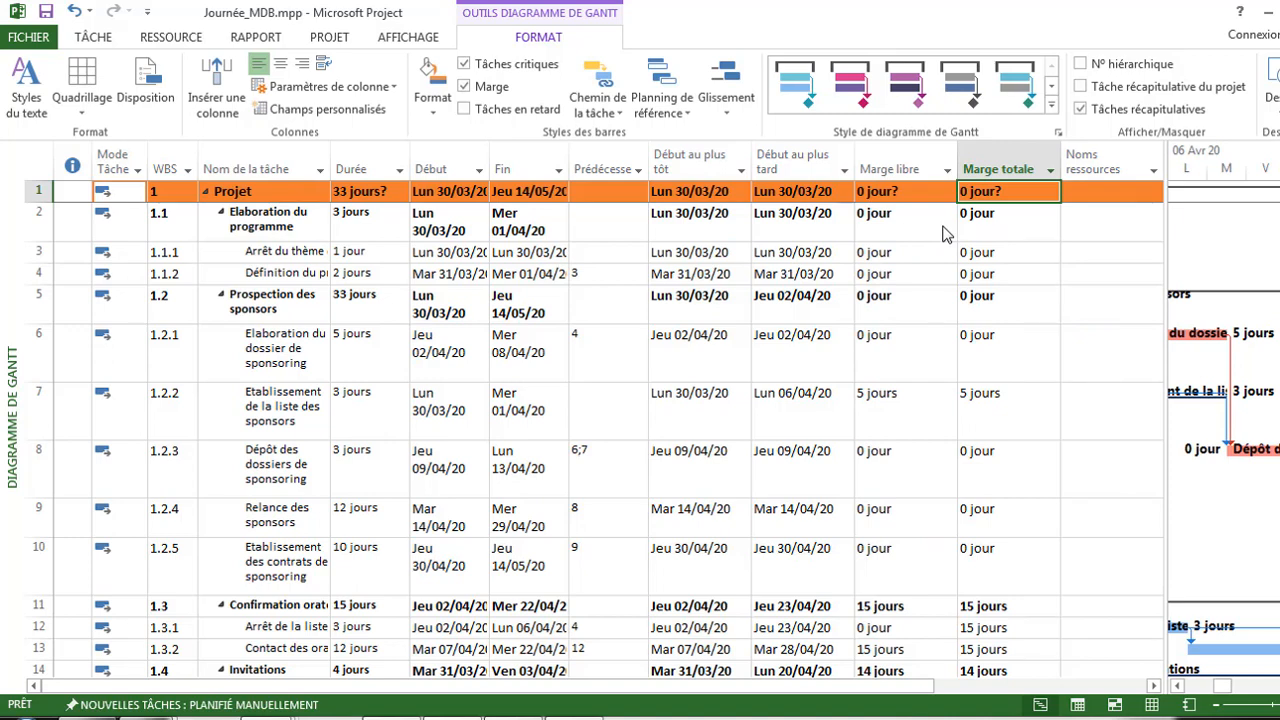
Step: Display the outline numbers (N° hiérarchique) beside the task names
click(1005, 298)
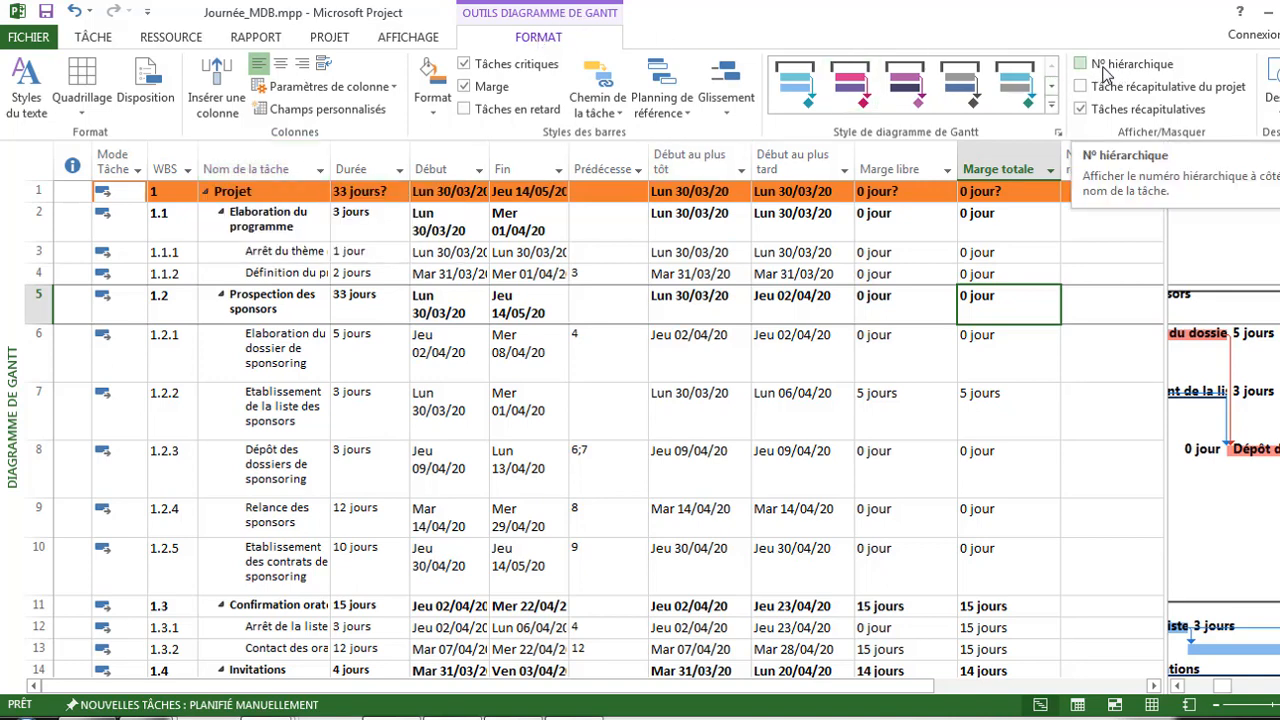
click(1081, 64)
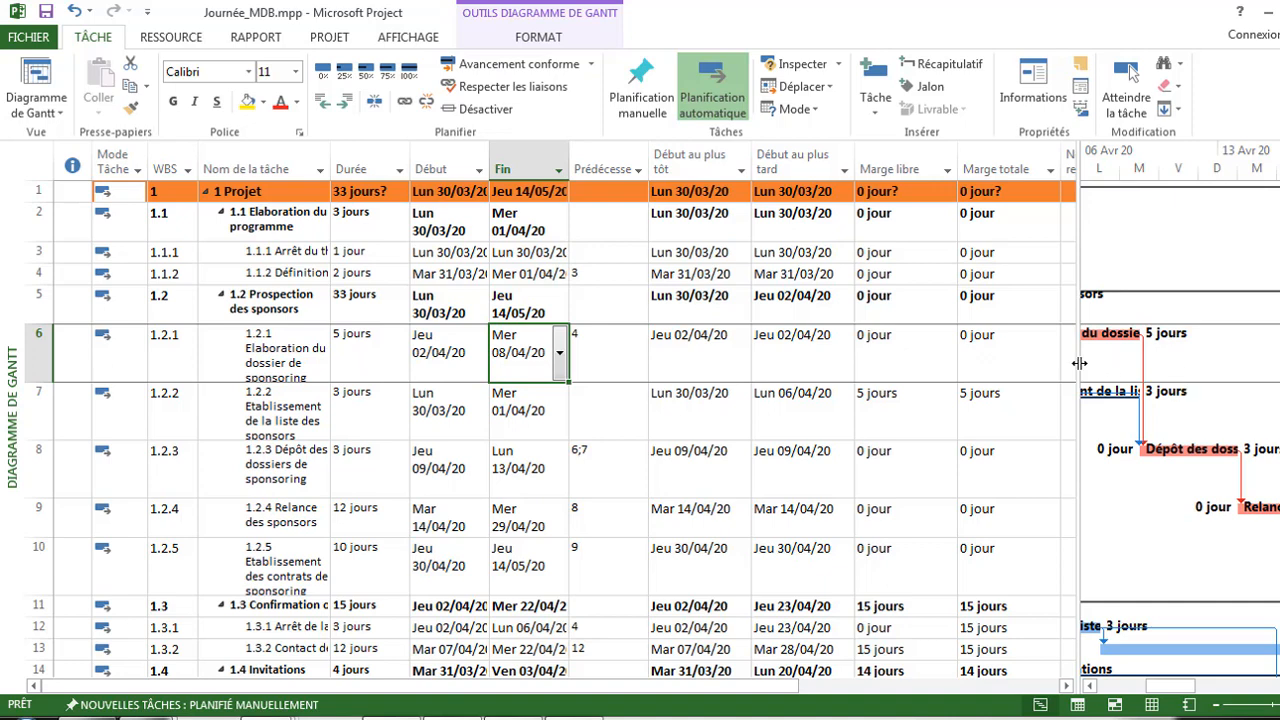
Step: Show the Chronologie timeline above the Gantt chart and select task 1.2.1, Elaboration du dossier de sponsoring
click(410, 42)
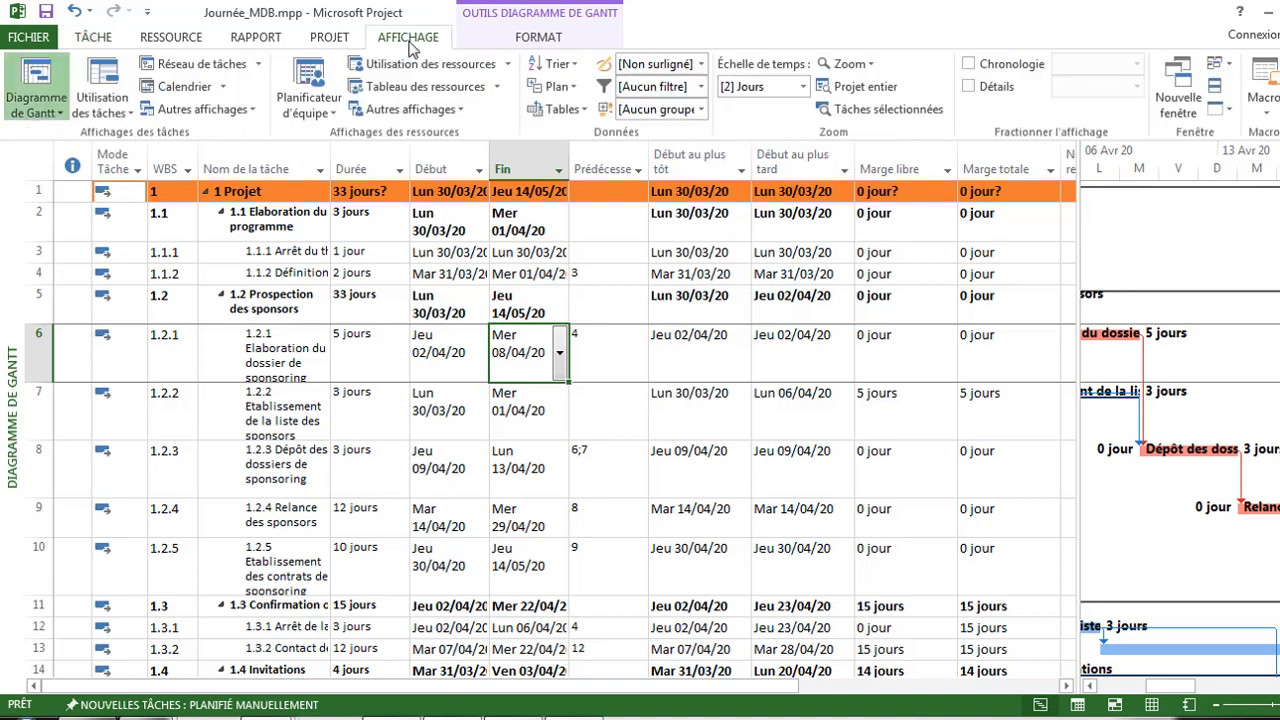
click(968, 64)
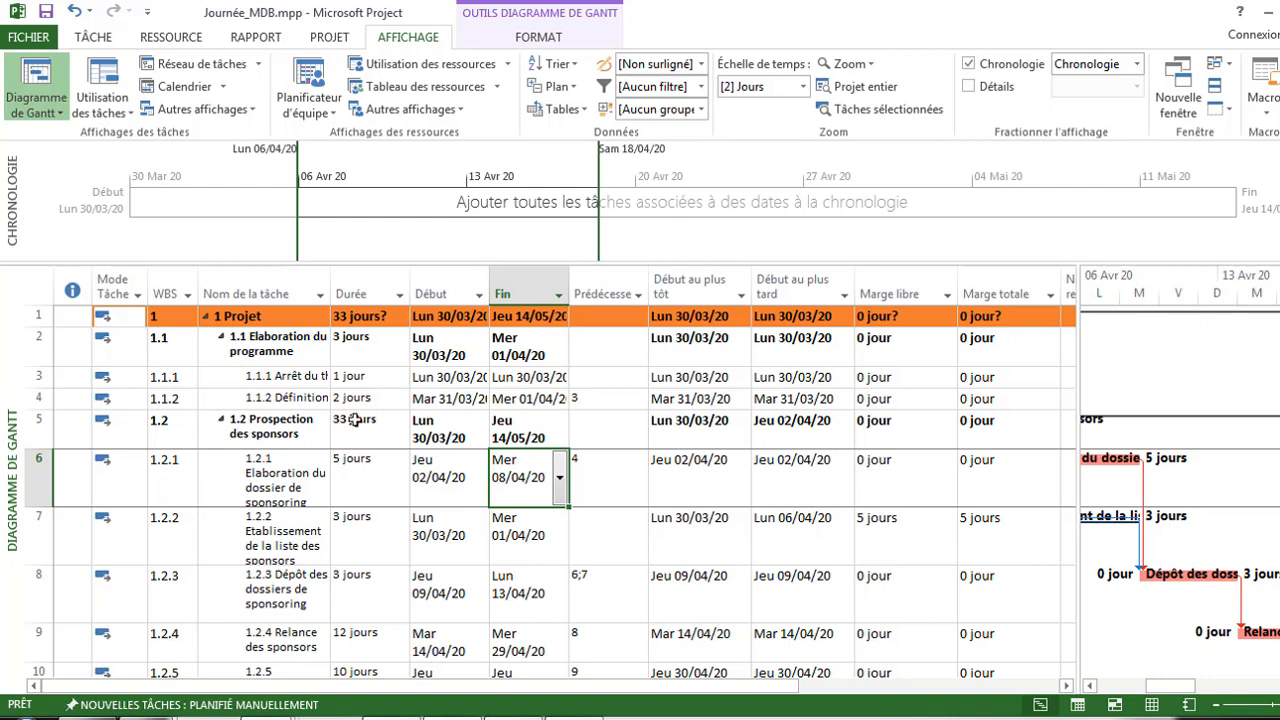
click(44, 485)
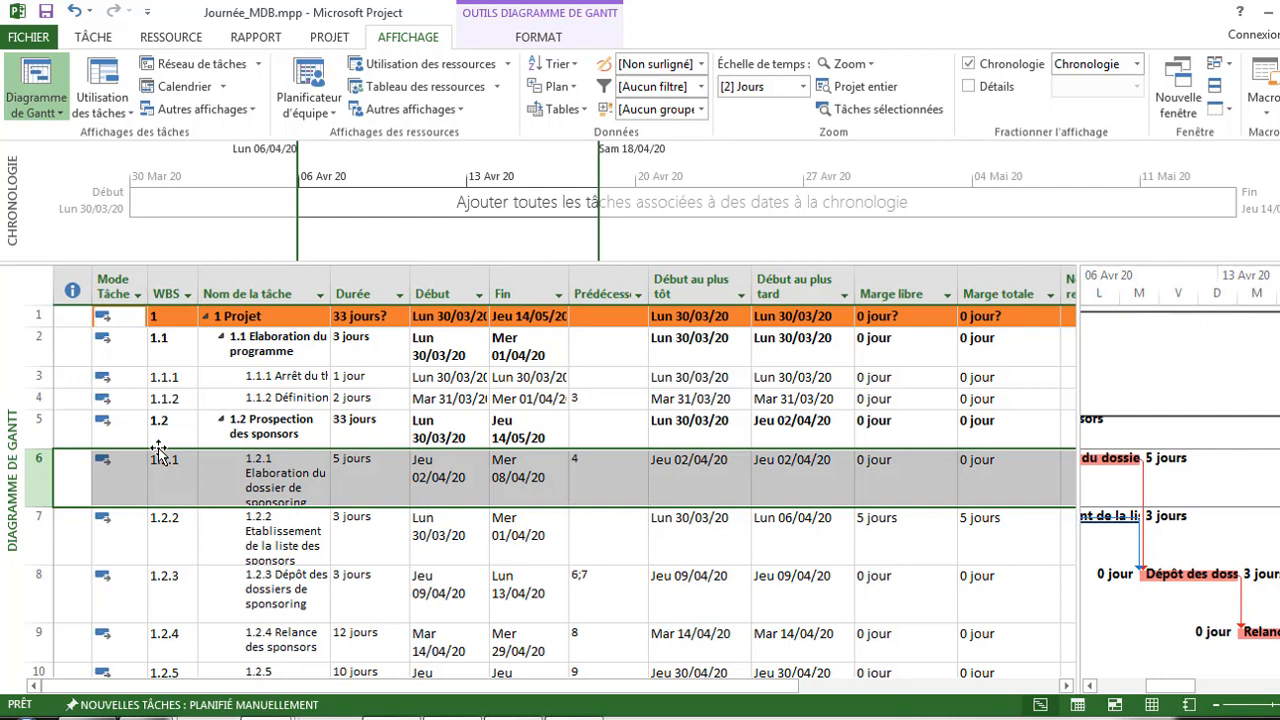
Step: Add task 1.2.1, Elaboration du dossier de sponsoring, to the timeline, and toggle the detailed timeline off and back on
mouse_move(160, 450)
mouse_down()
mouse_move(200, 422)
mouse_move(260, 315)
mouse_move(423, 230)
mouse_up()
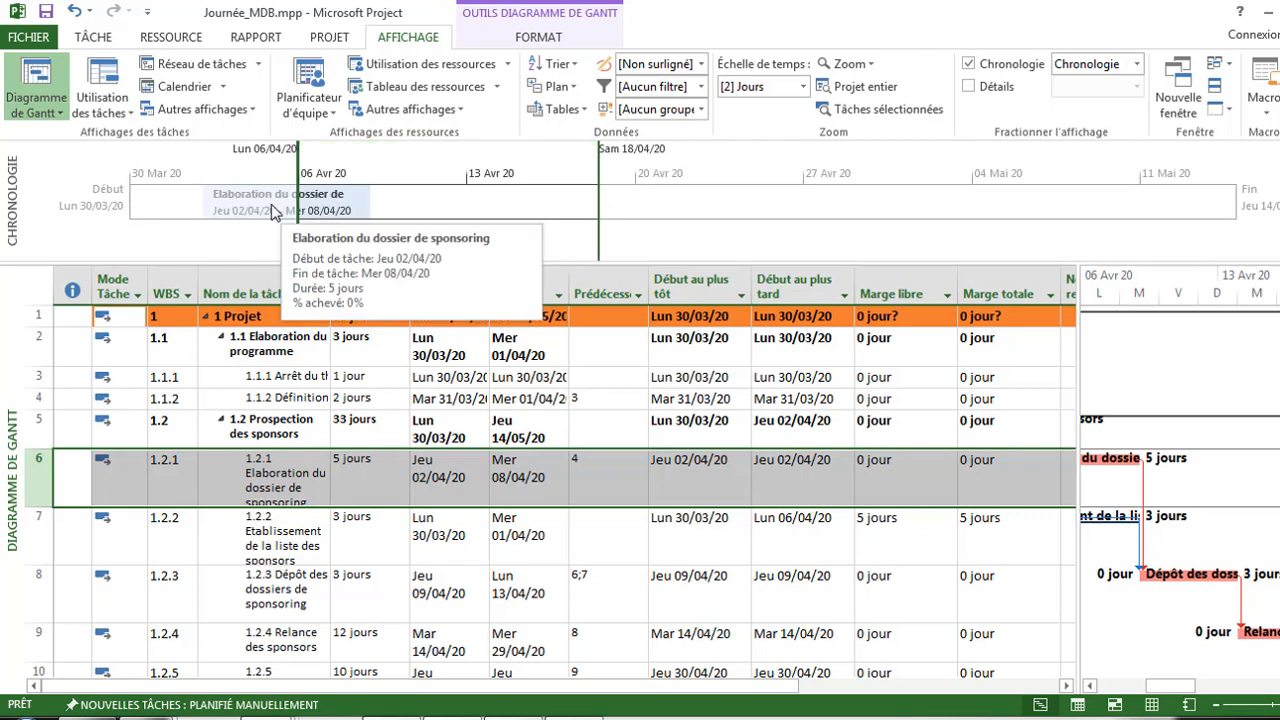
right_click(405, 210)
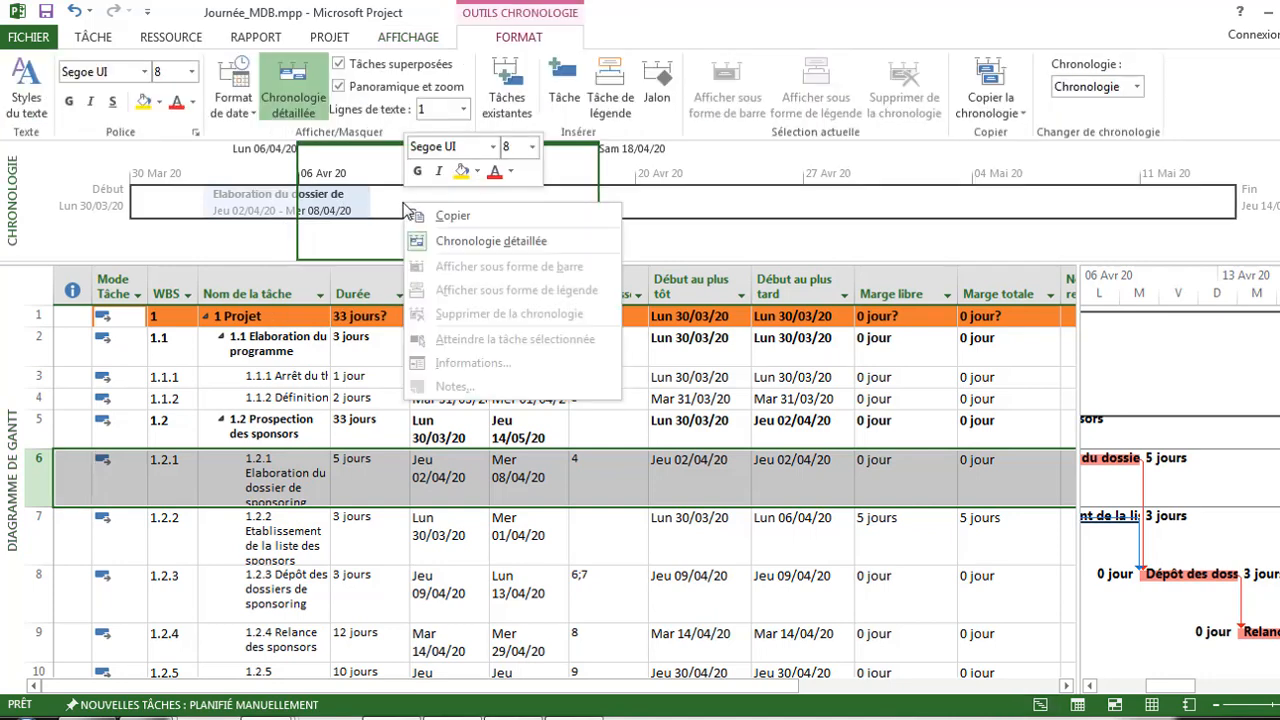
click(461, 243)
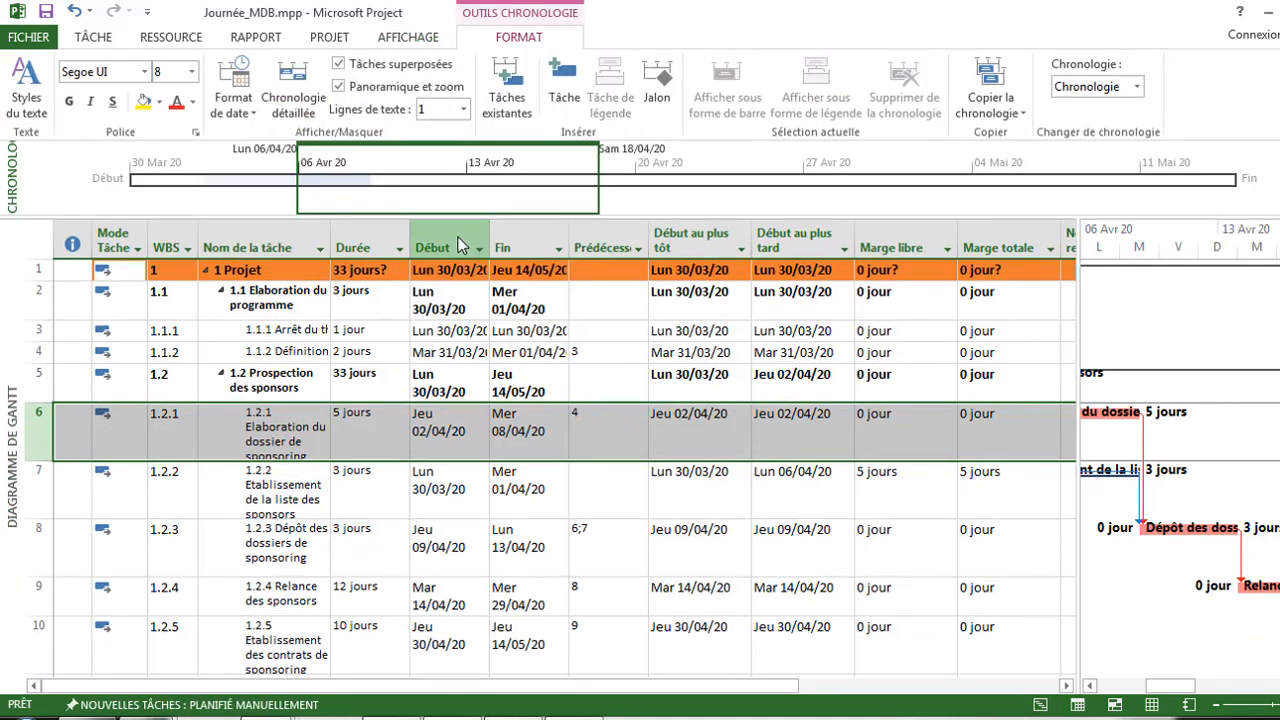
right_click(345, 188)
click(397, 218)
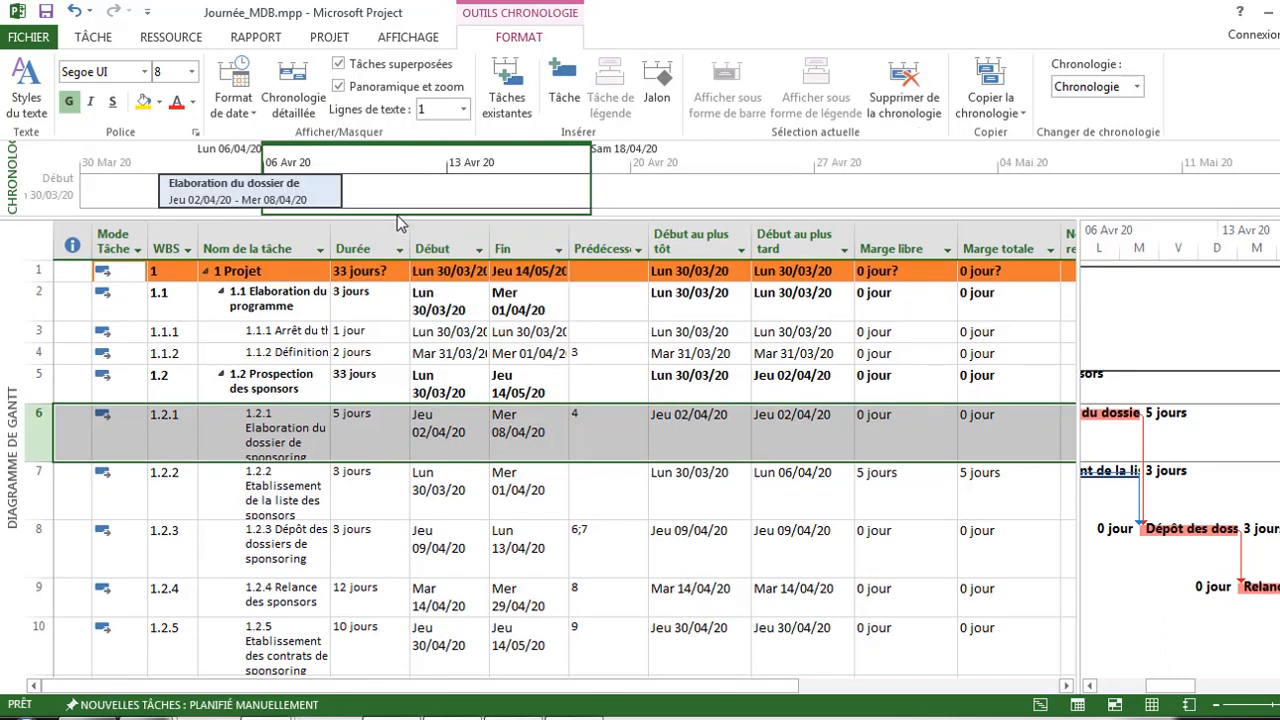
Step: Enlarge the Chronologie pane by lowering the divider between it and the Gantt chart
click(399, 249)
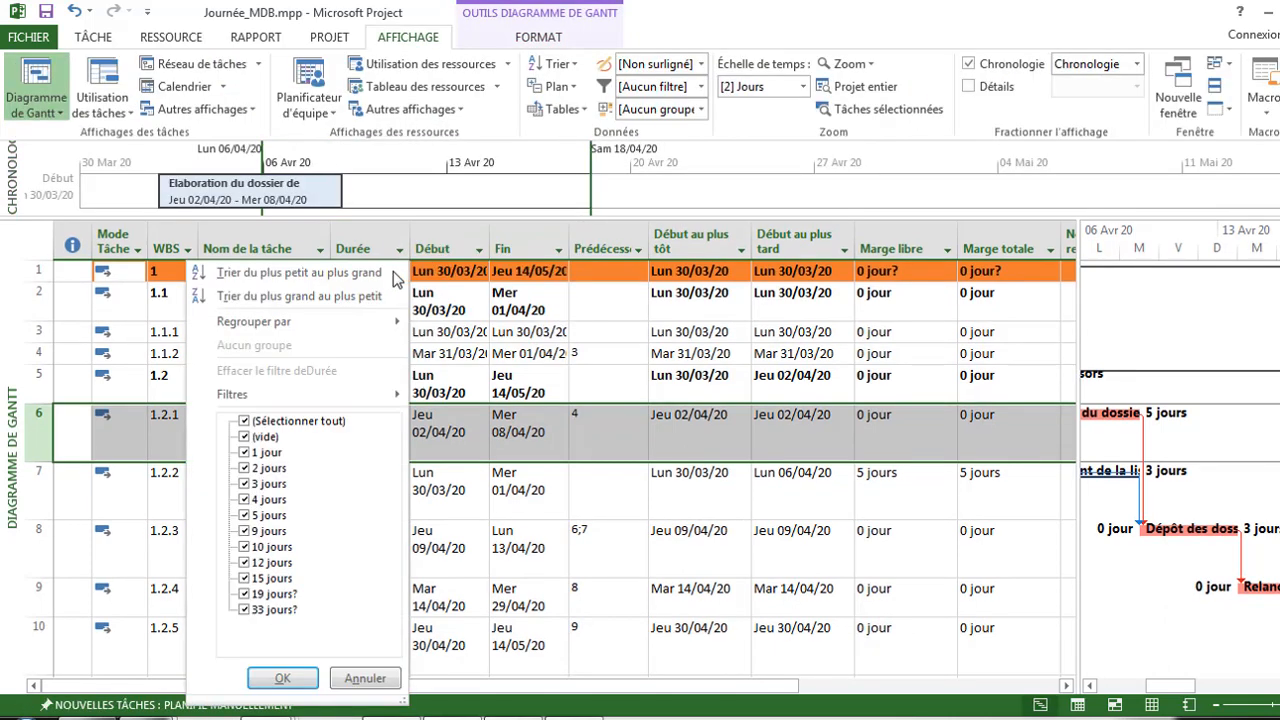
click(423, 218)
drag(424, 218, 429, 319)
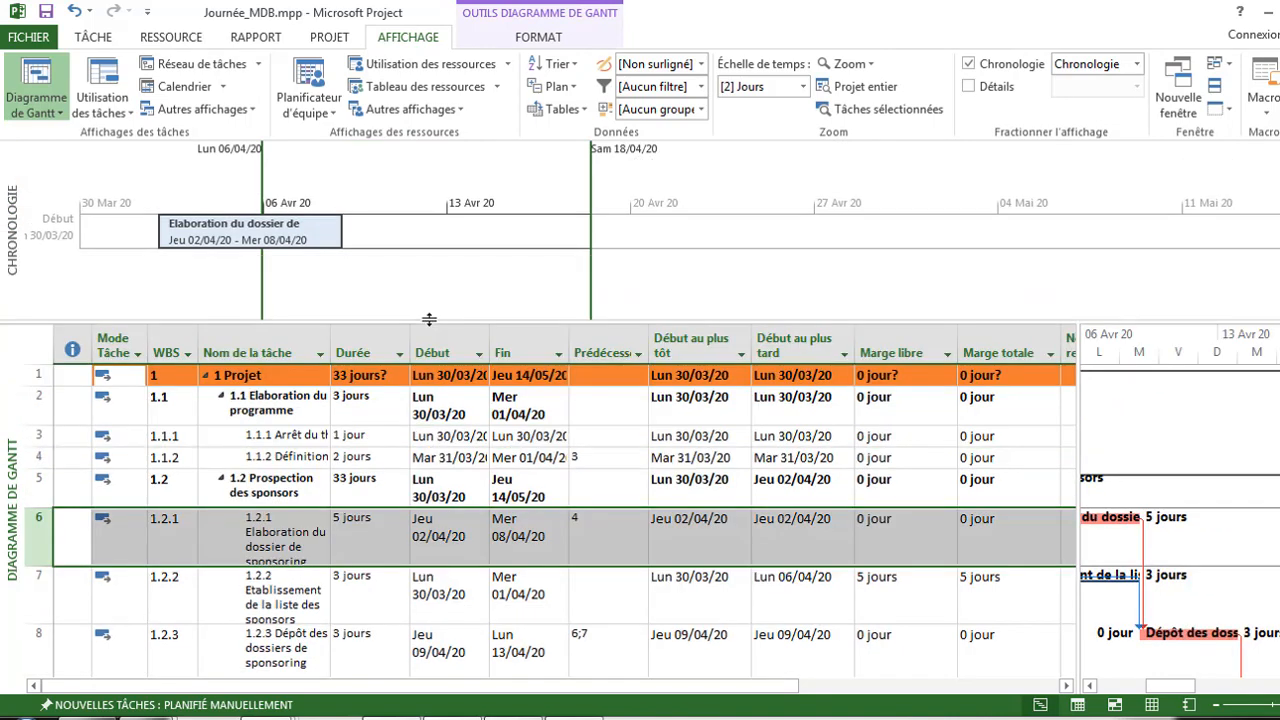
Step: Try the Elaboration du dossier de sponsoring task as a callout above and below the timeline, and return it to a bar
mouse_move(320, 243)
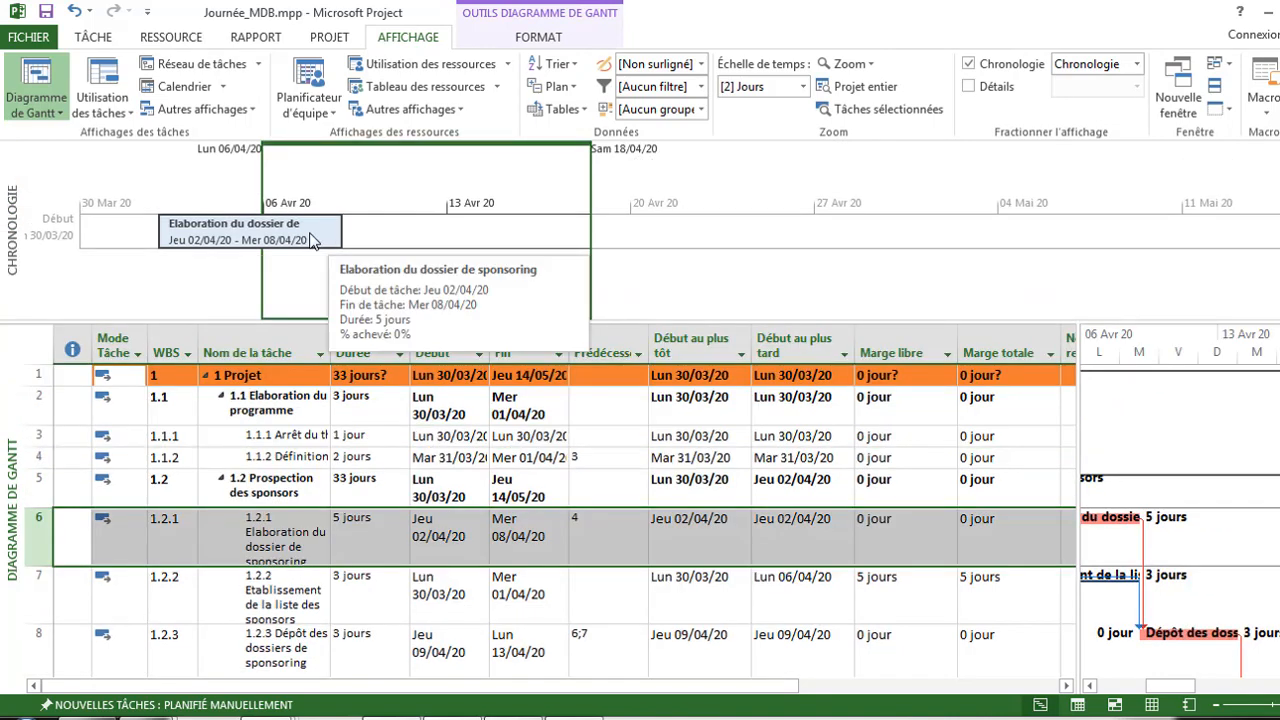
drag(320, 243, 310, 185)
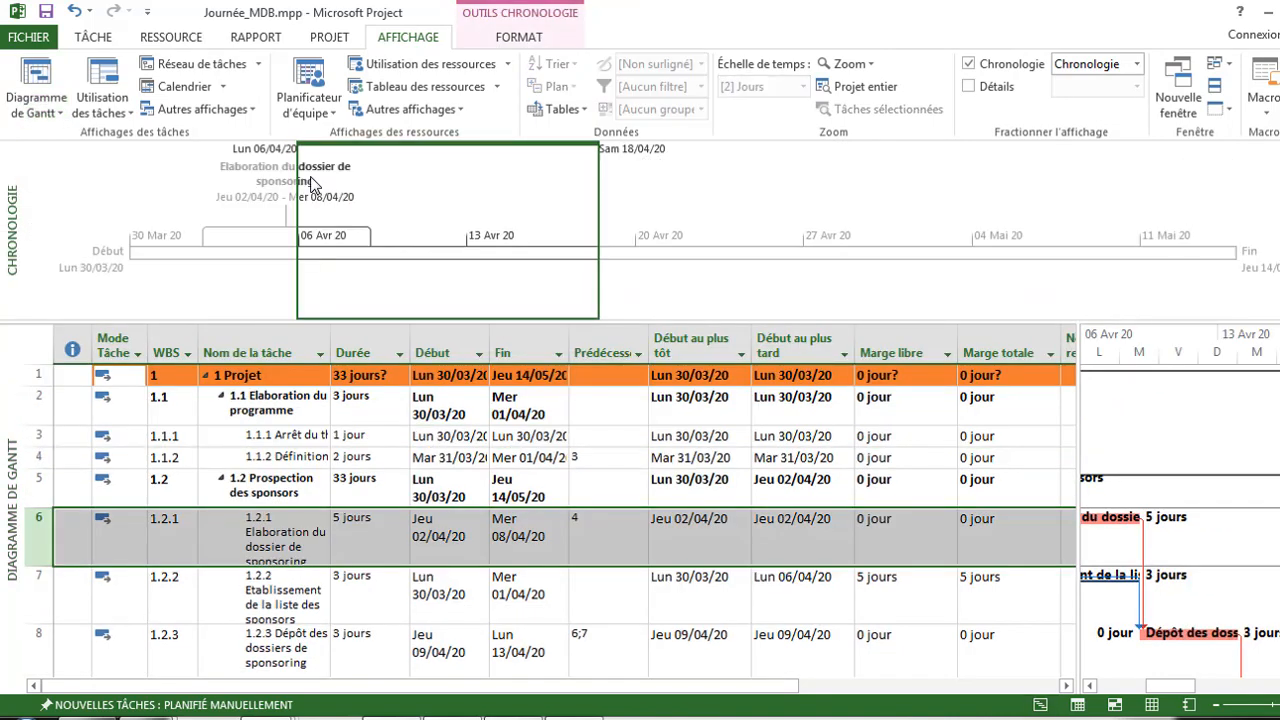
mouse_move(309, 188)
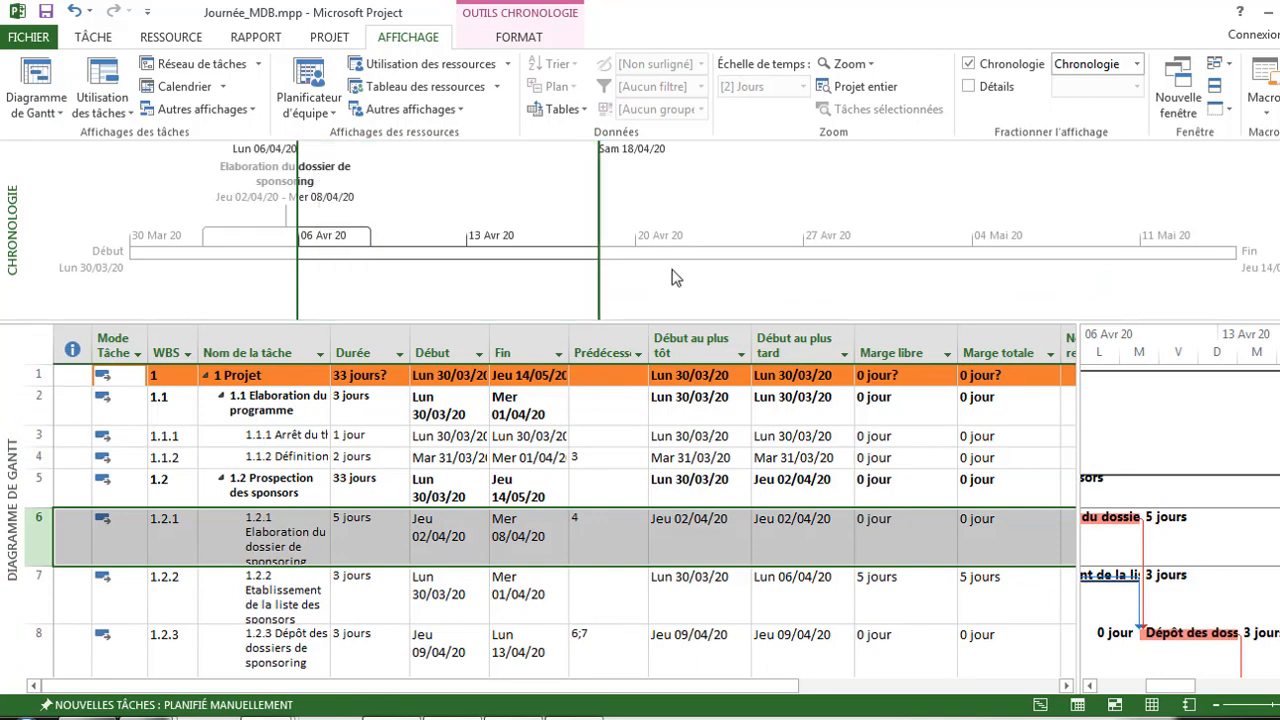
click(290, 176)
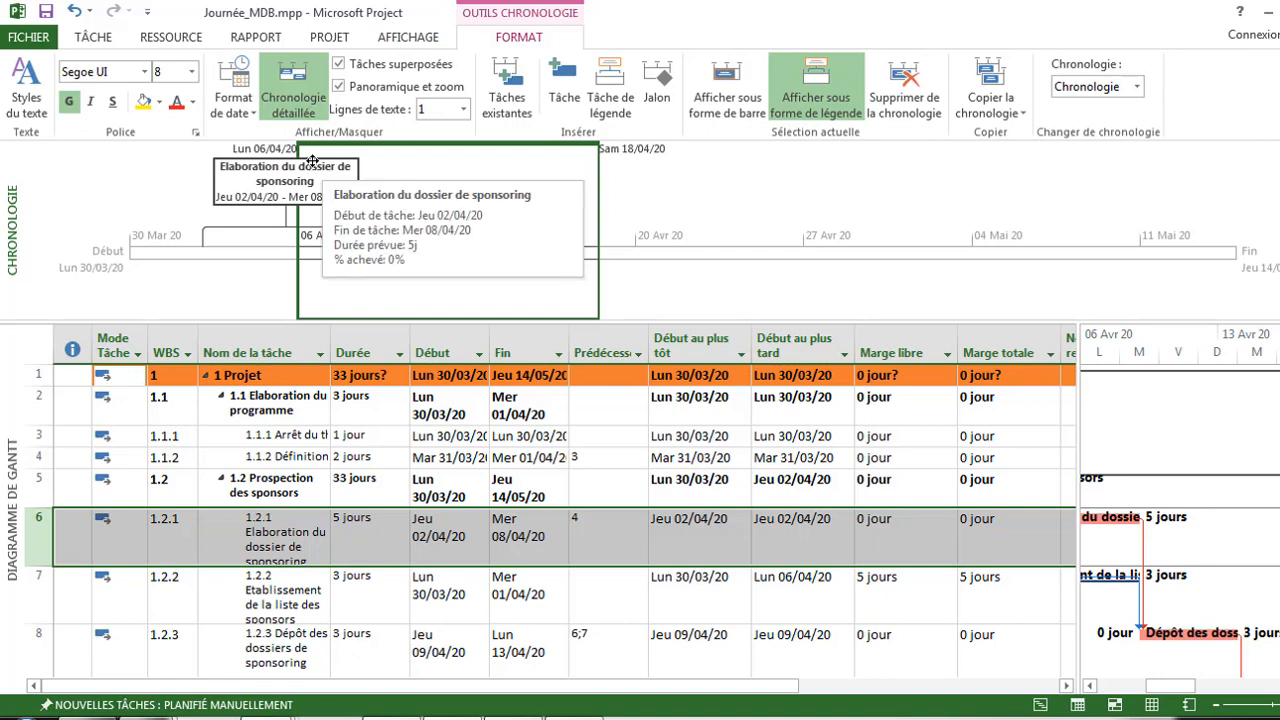
drag(312, 161, 281, 262)
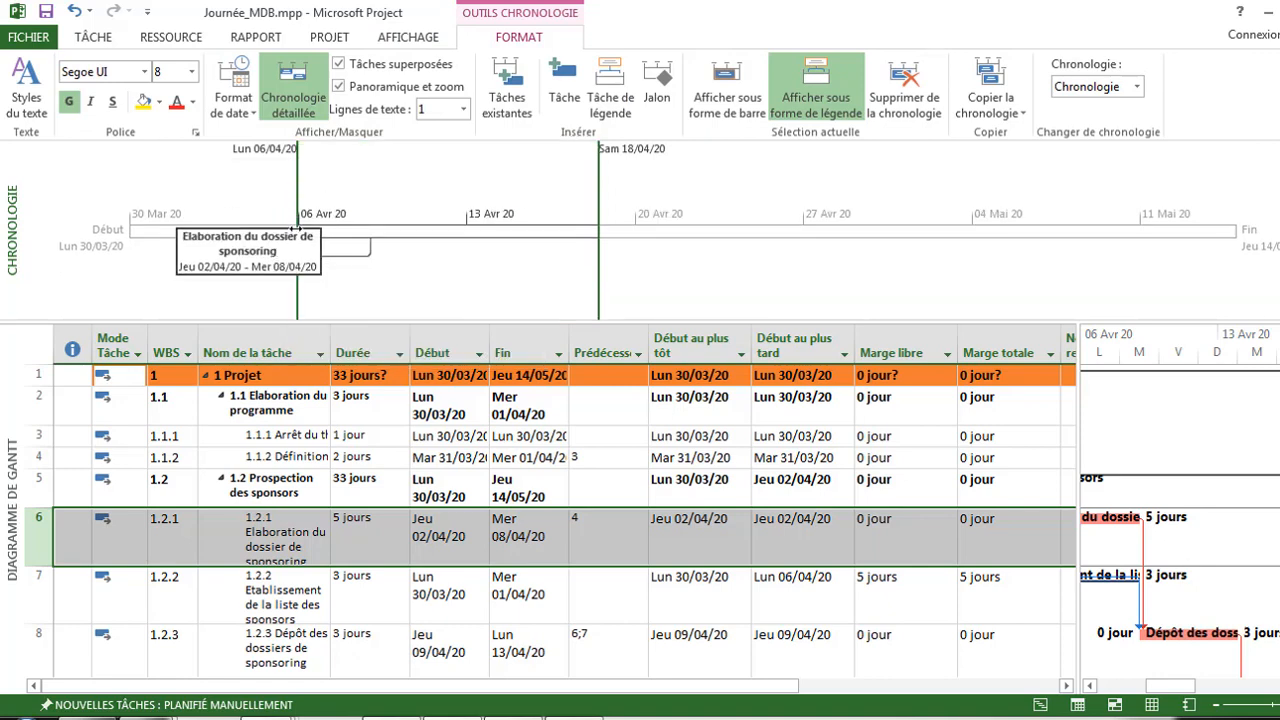
drag(268, 230, 351, 231)
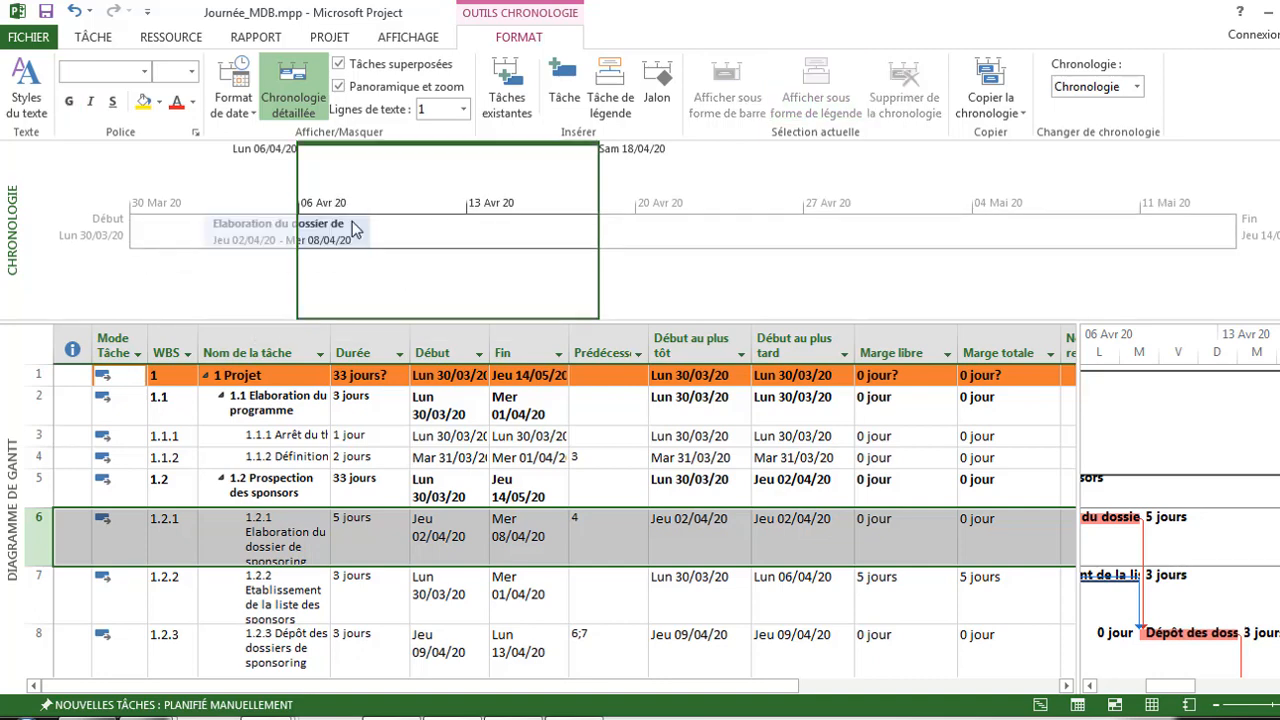
click(270, 284)
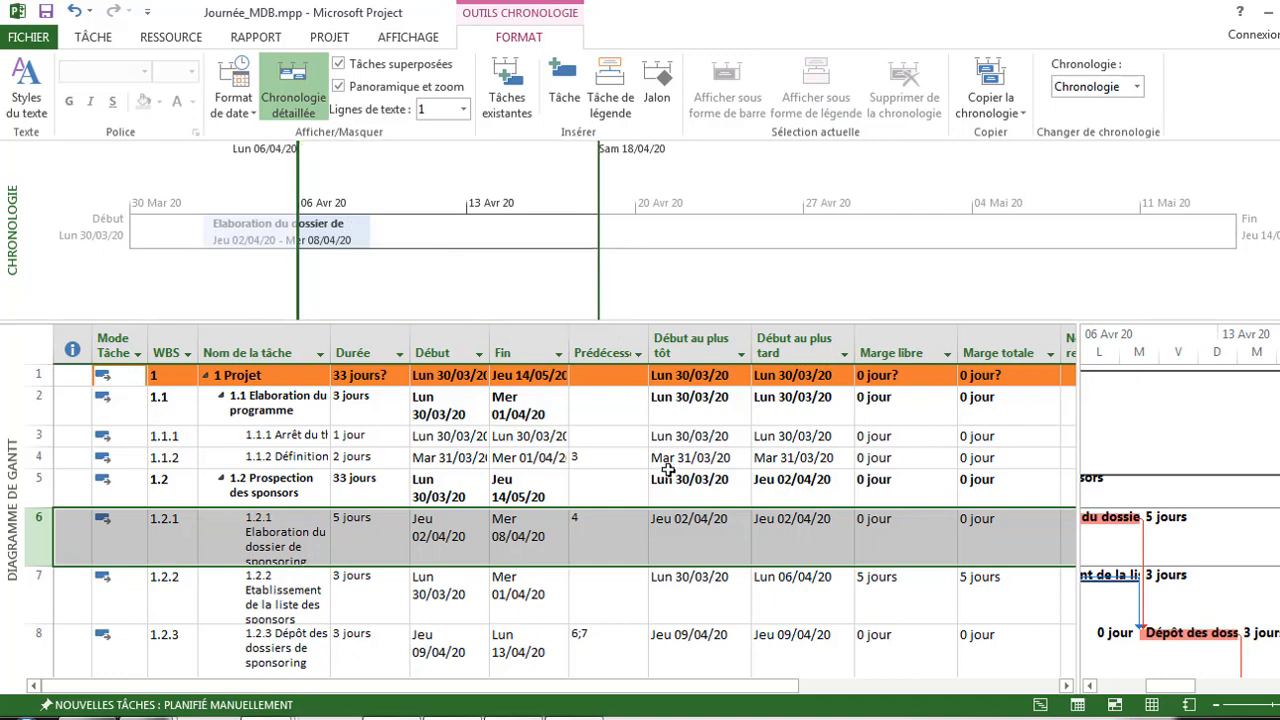
Step: Add task 1.1.1 to the timeline and select the Elaboration du dossier de sponsoring bar there
click(284, 648)
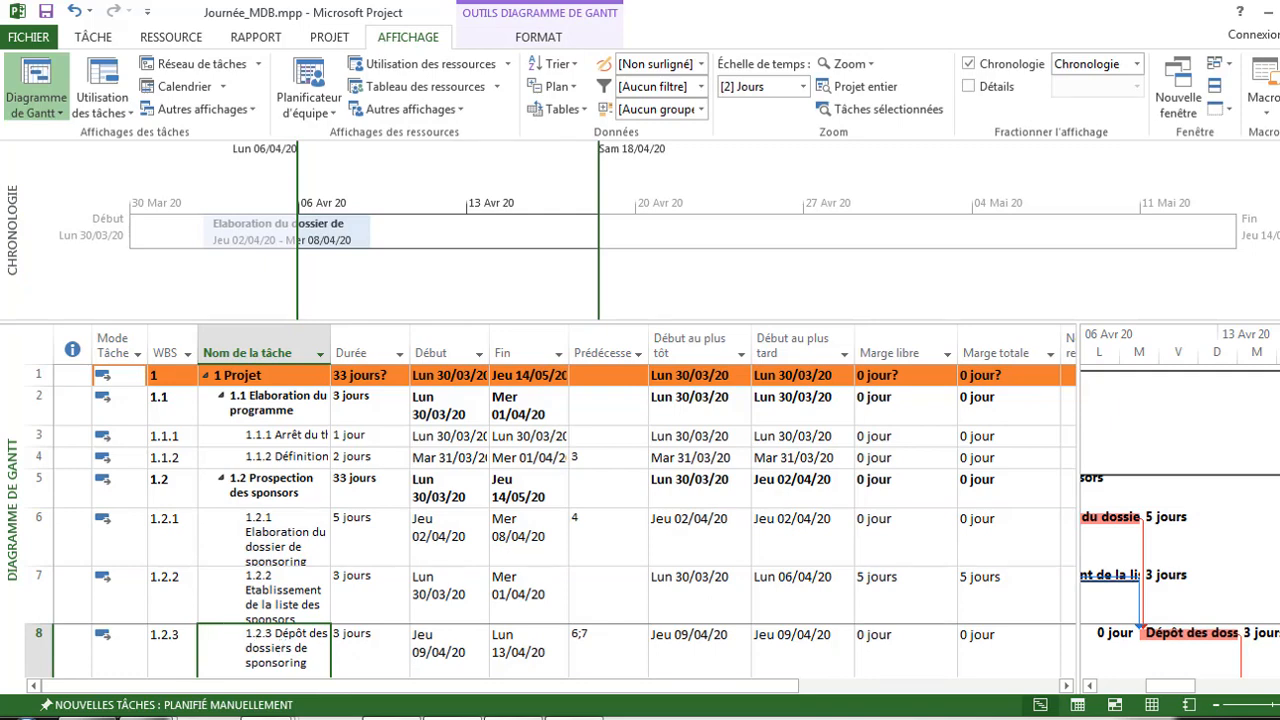
click(290, 438)
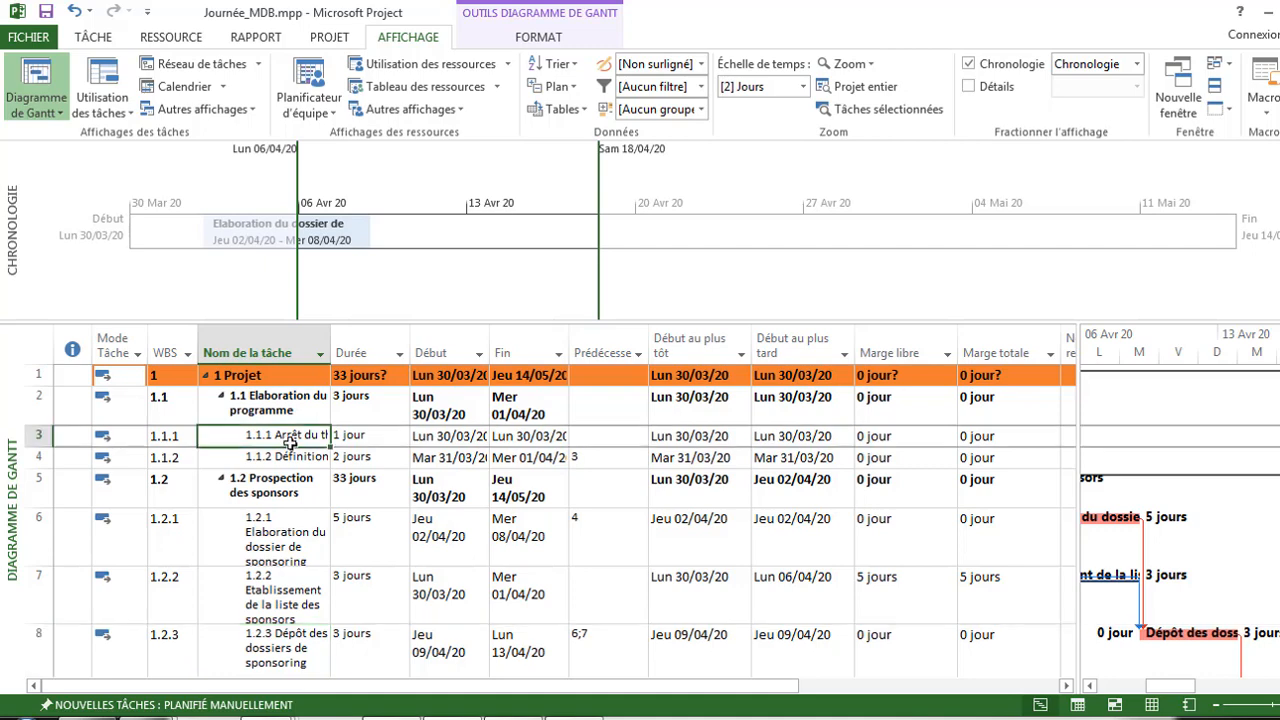
drag(298, 426, 498, 234)
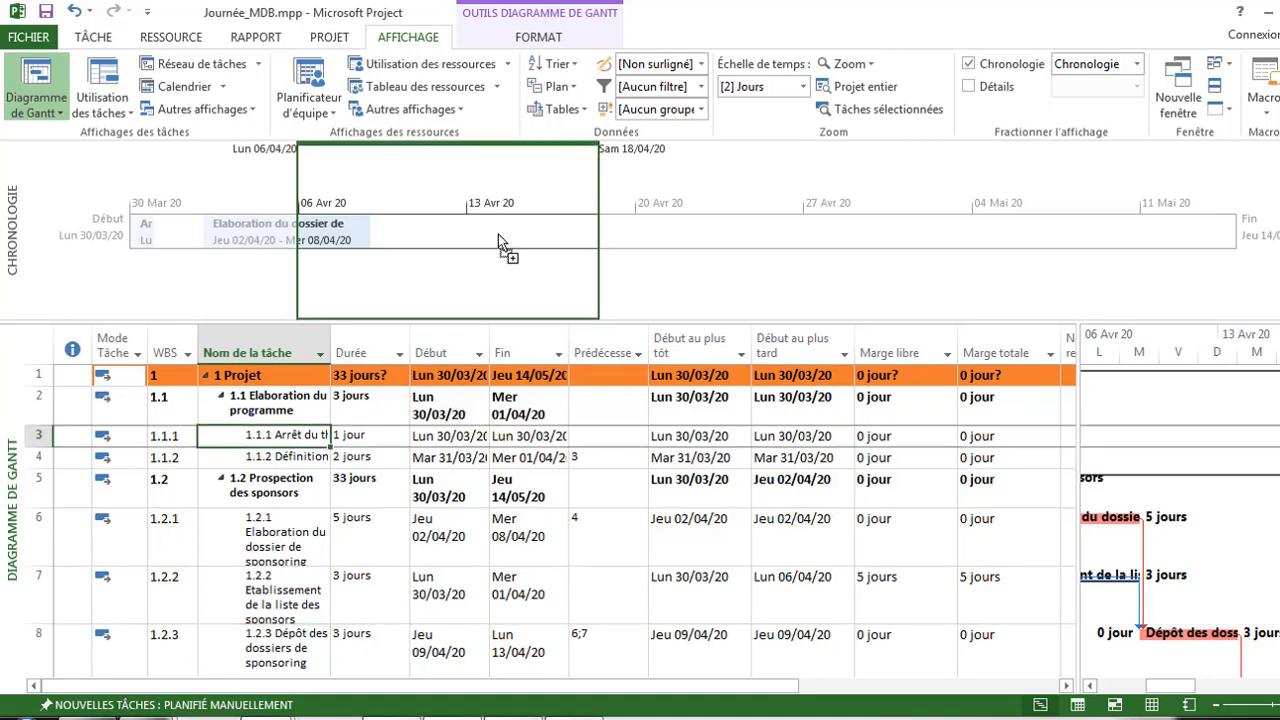
click(164, 261)
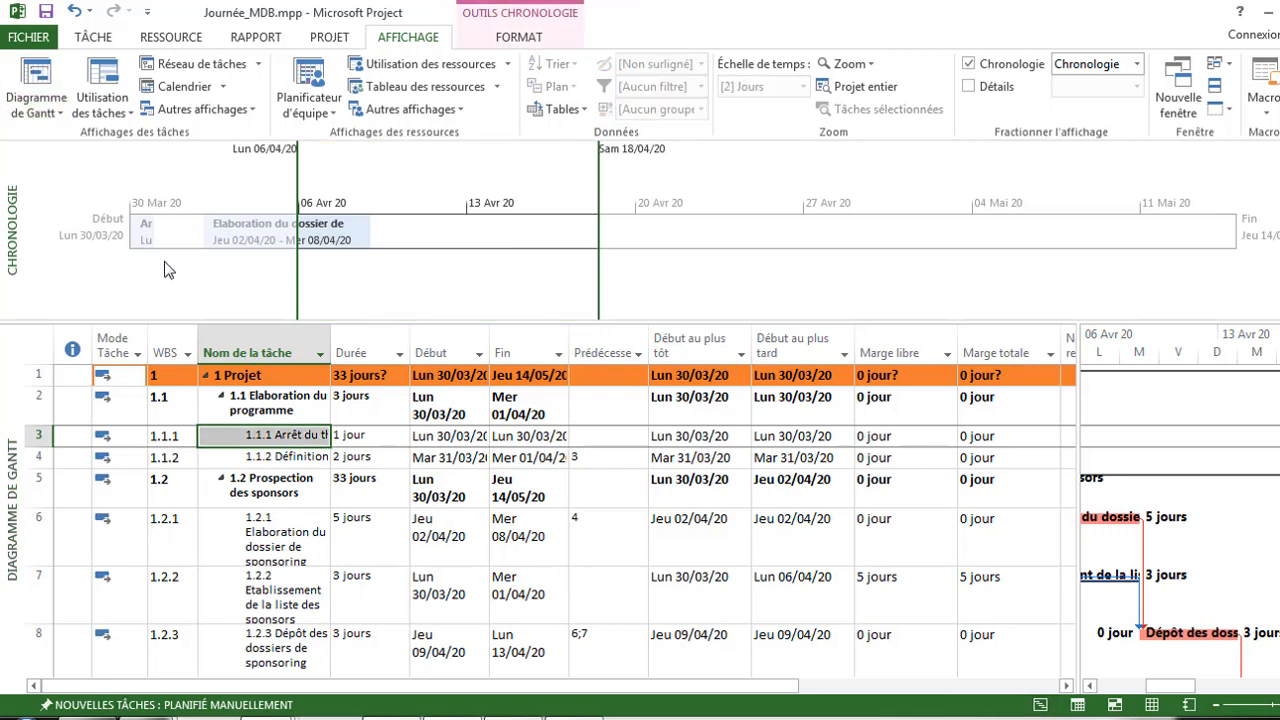
click(243, 221)
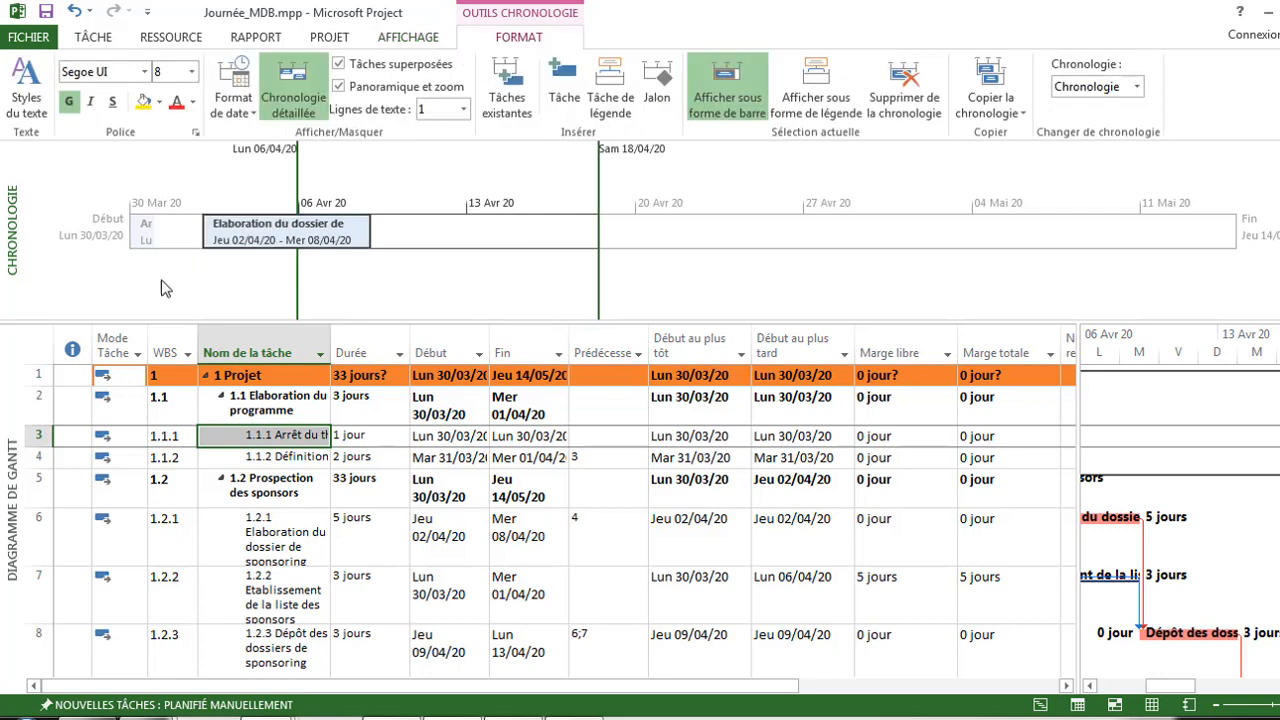
Step: Select all tasks in the table and add them to the timeline
click(43, 347)
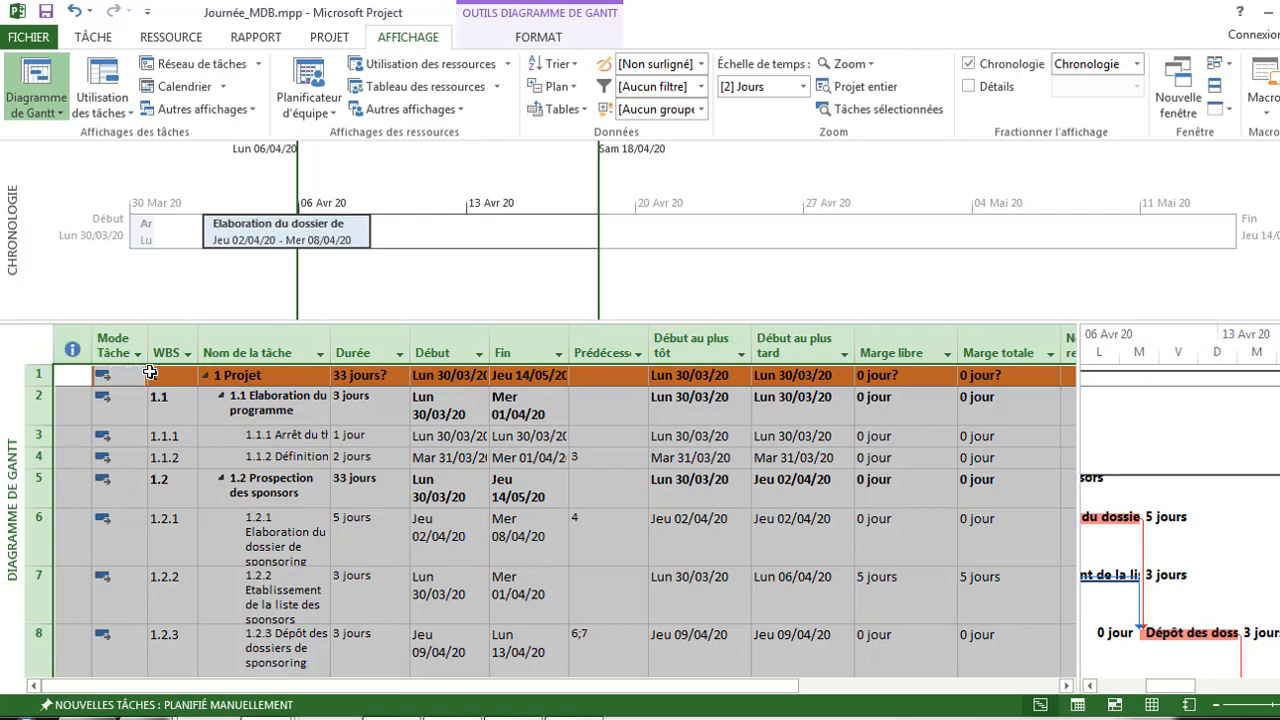
click(66, 375)
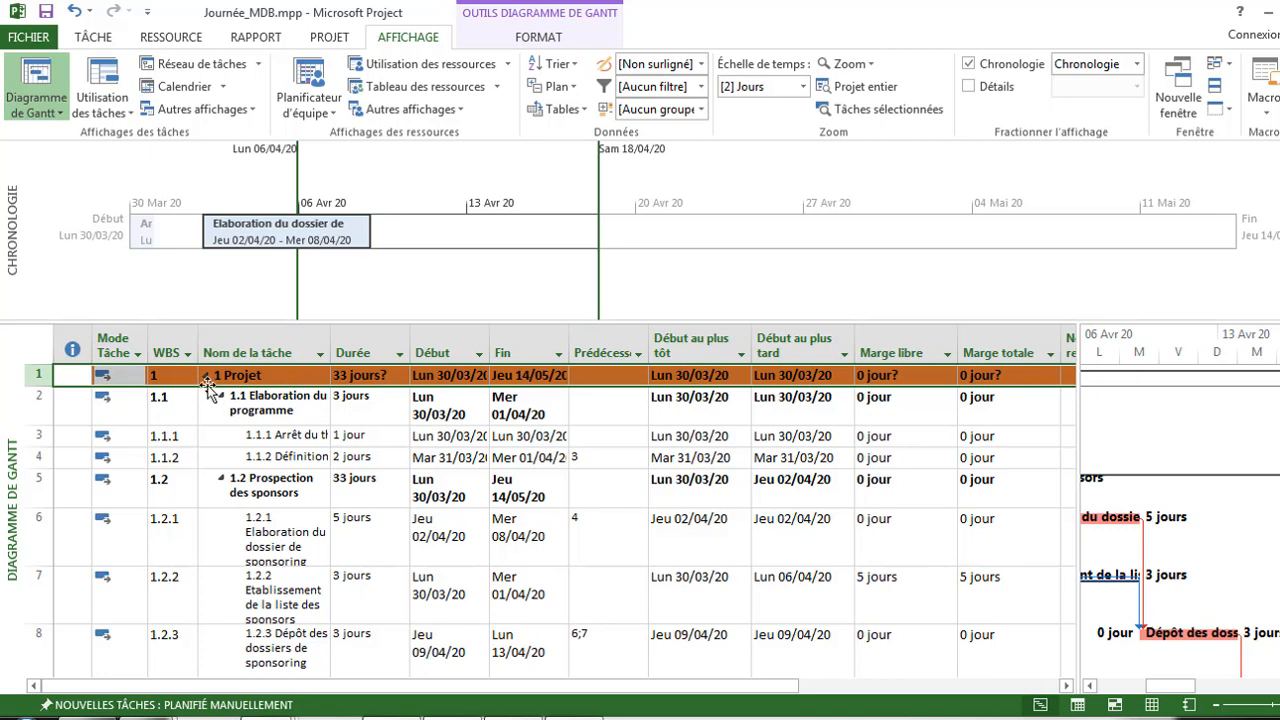
drag(210, 389, 391, 269)
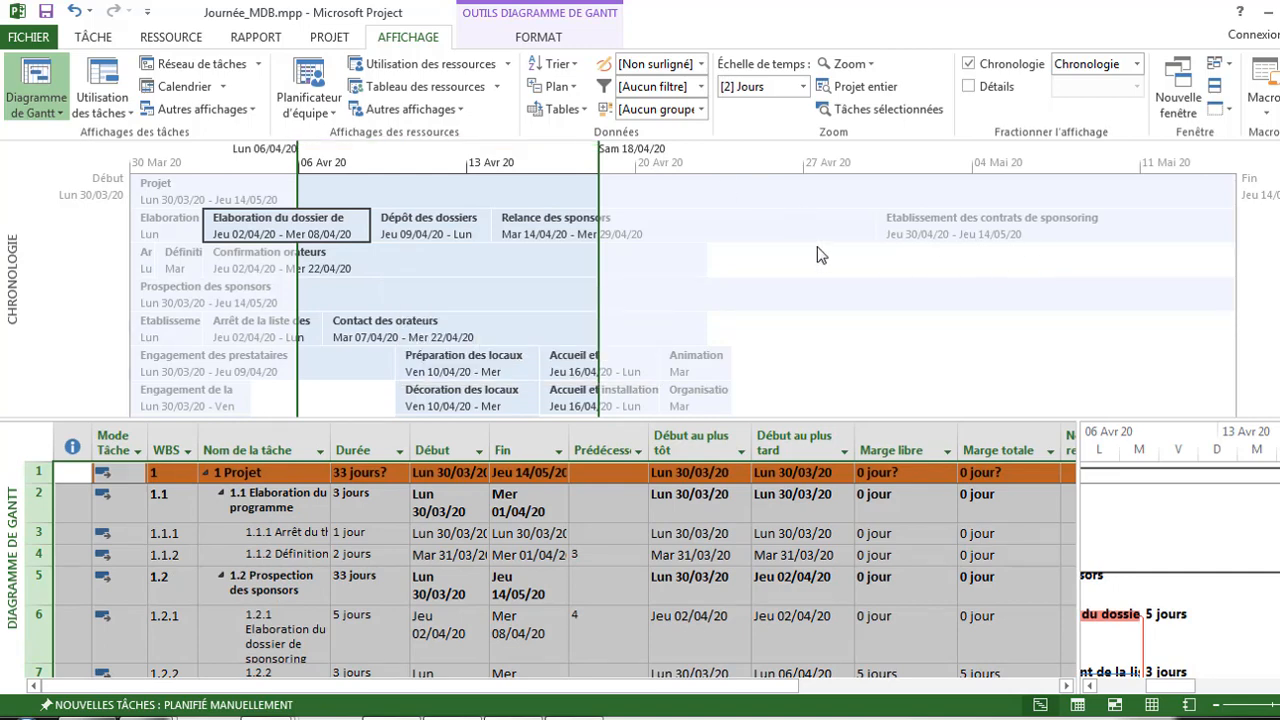
Step: Hide the Chronologie timeline and widen the Gantt chart area until it reaches the Prédécesseurs column
mouse_move(667, 229)
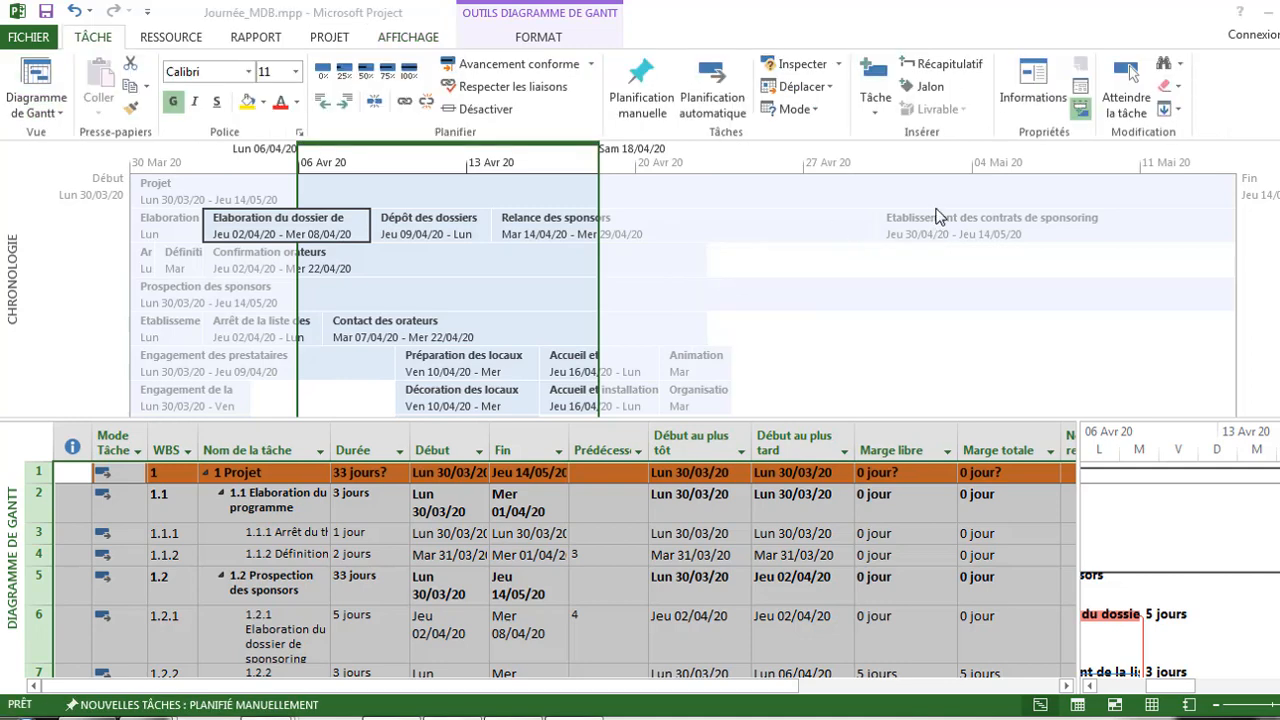
click(424, 44)
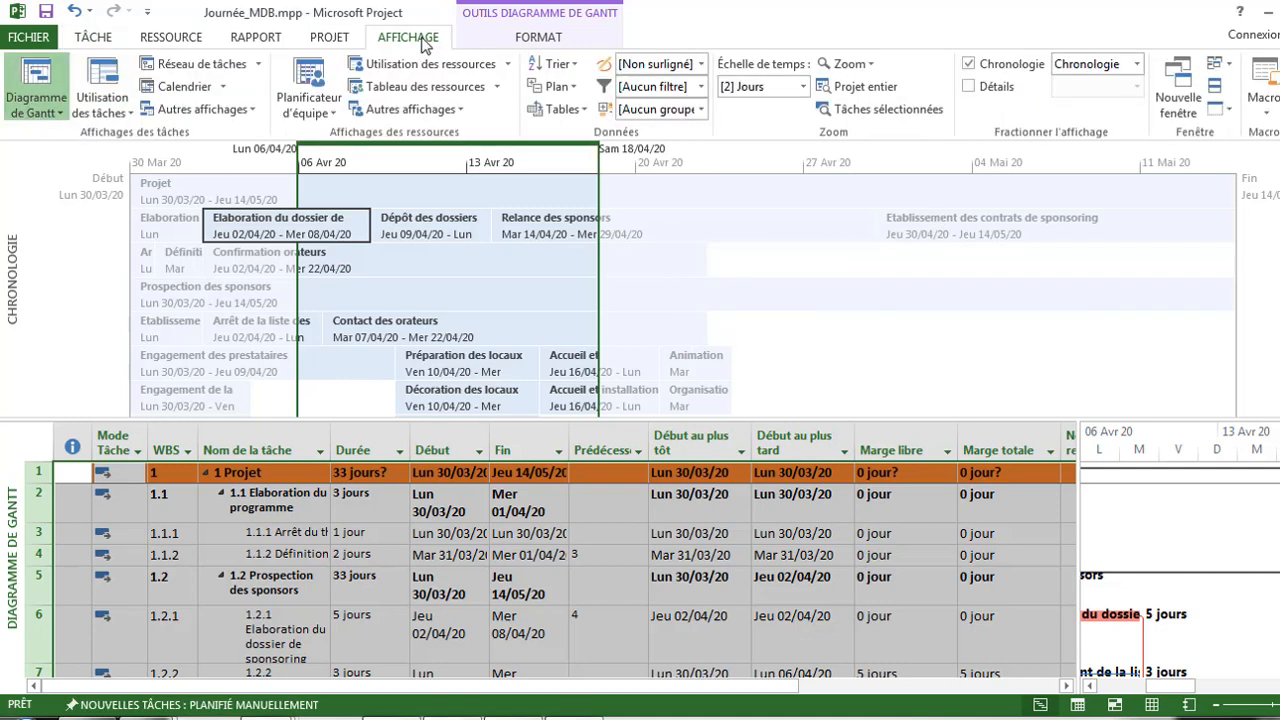
click(541, 36)
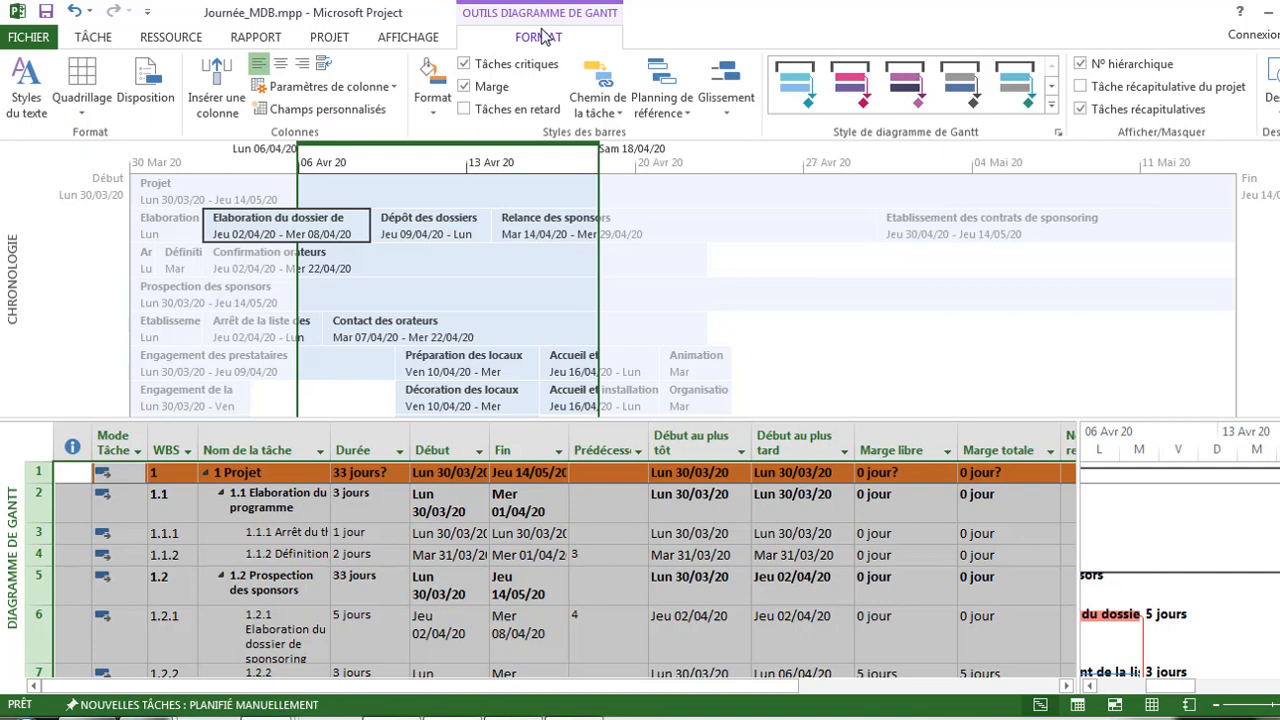
click(413, 44)
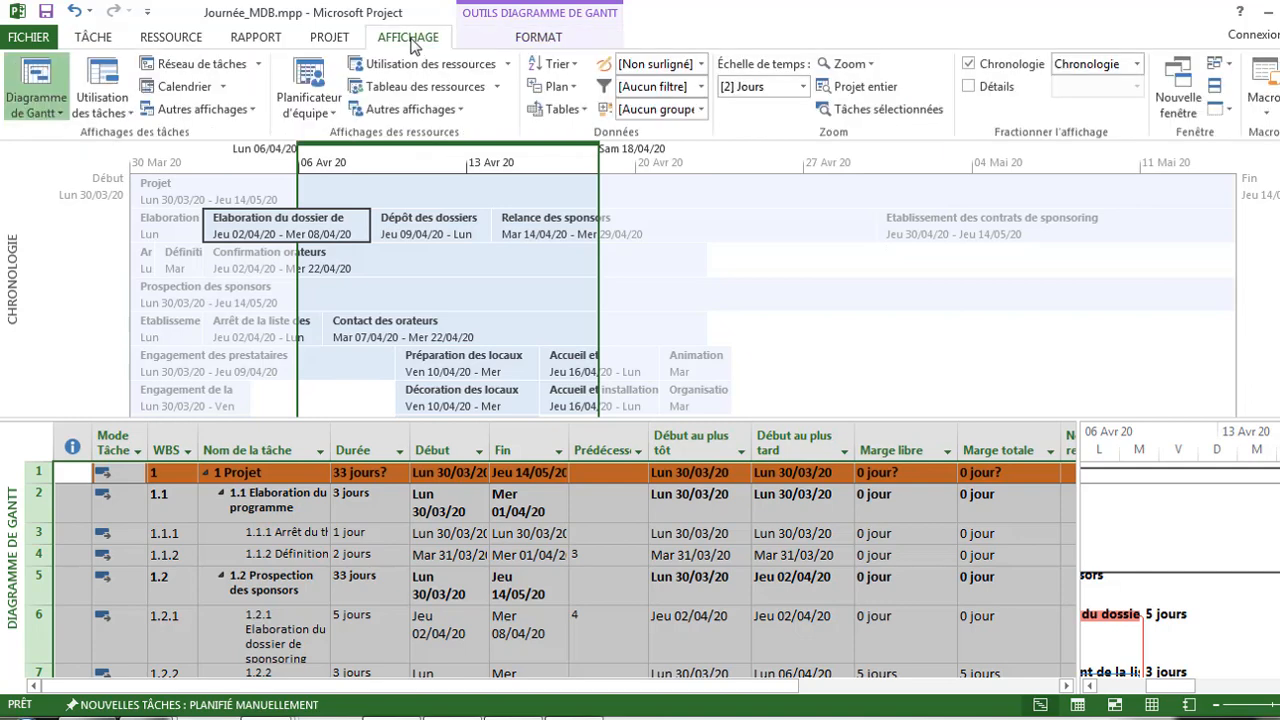
click(968, 64)
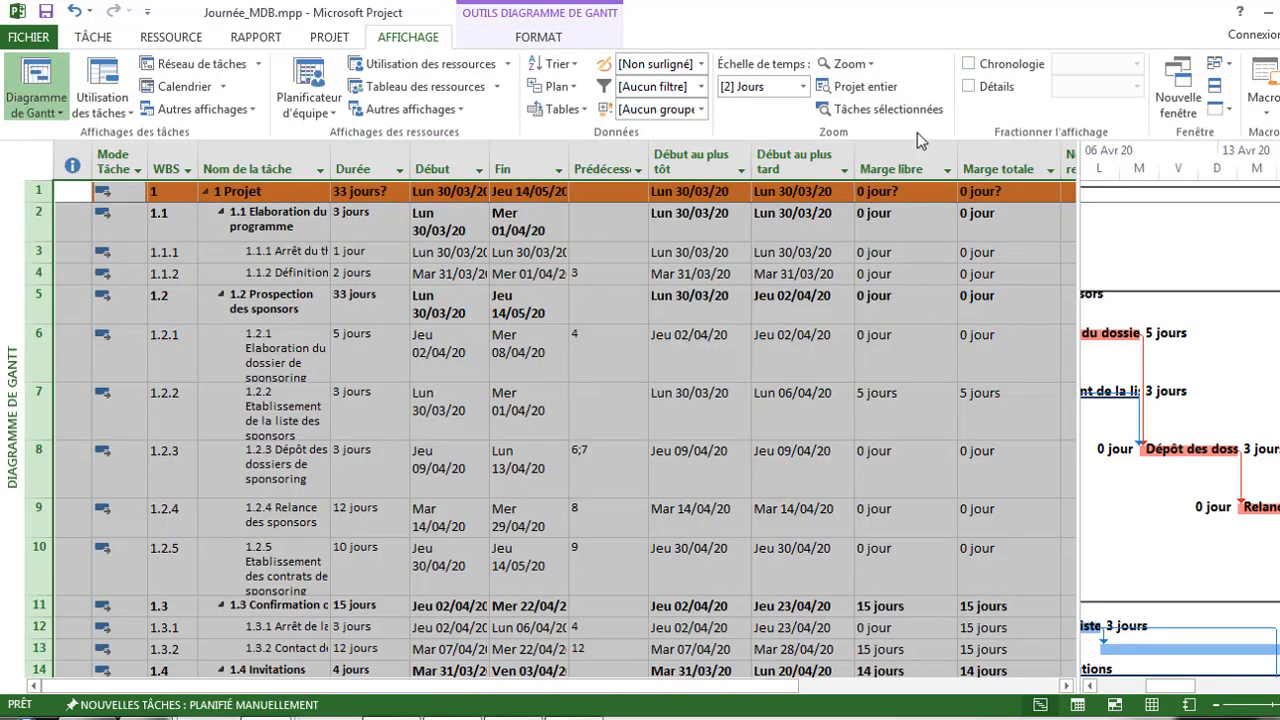
drag(1079, 287, 602, 287)
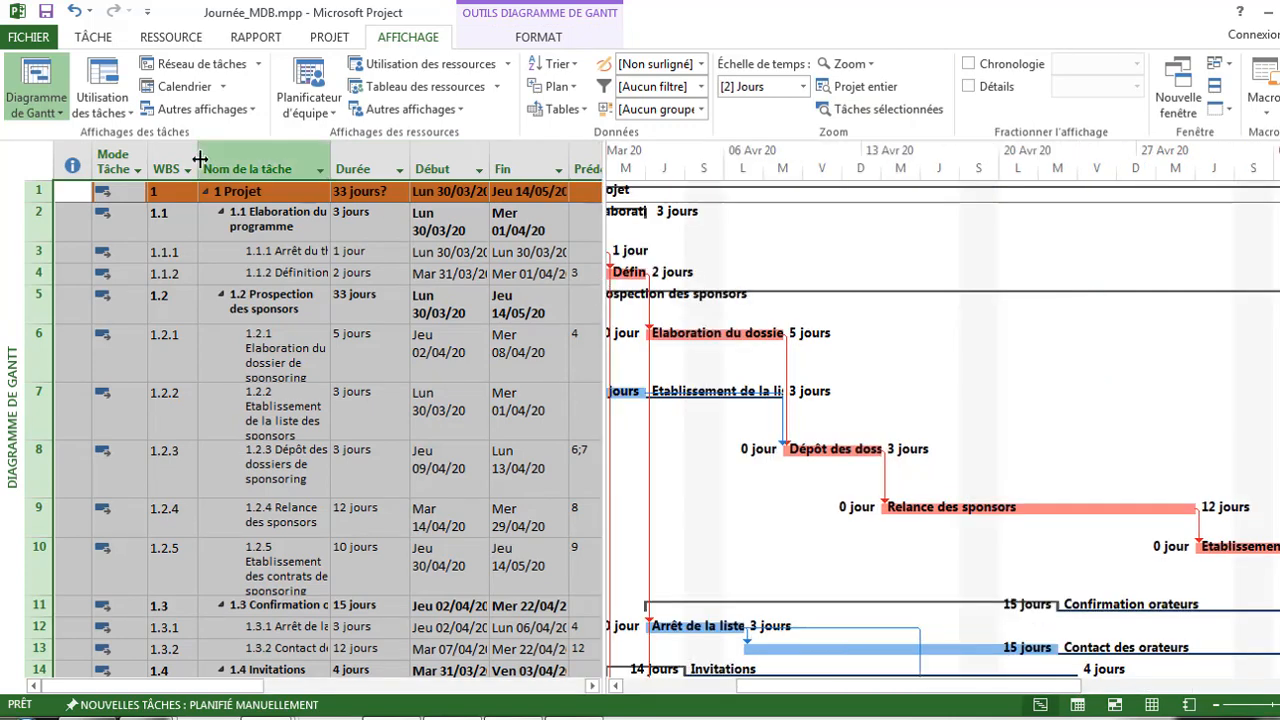
Step: Show the project in the Calendrier view, look at the Semaine layout, and return to the Mois layout
click(61, 114)
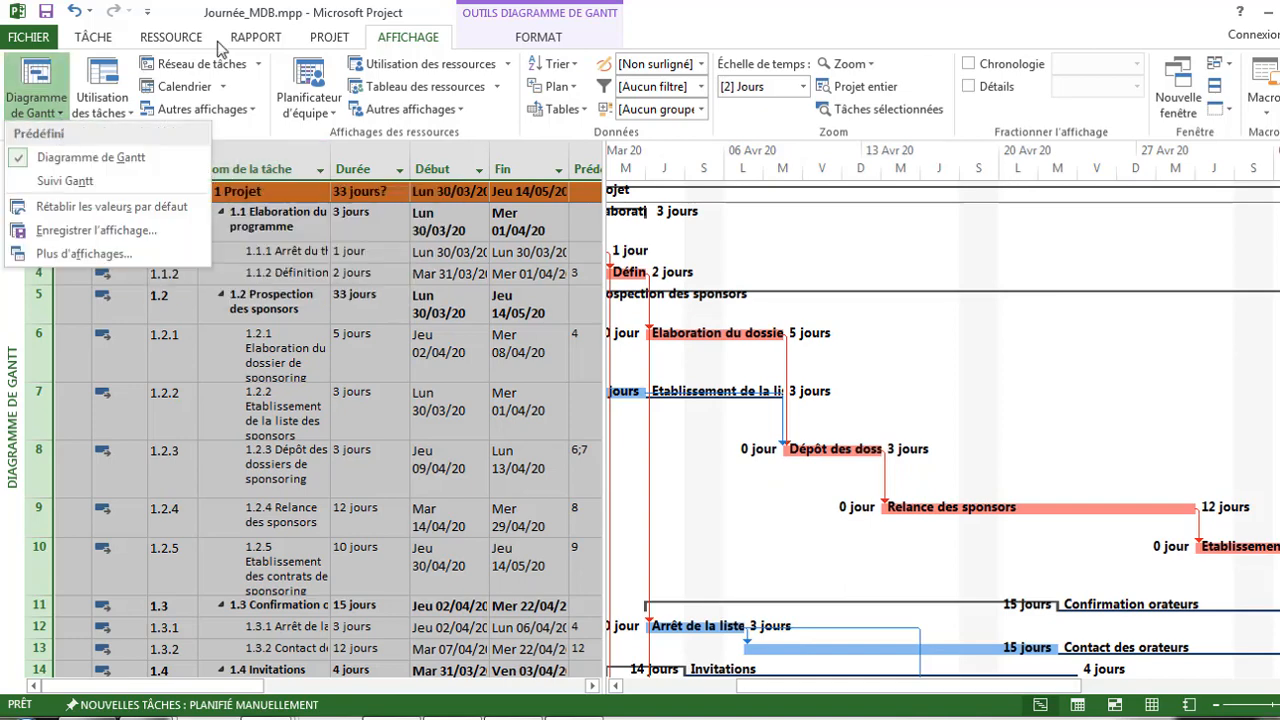
click(105, 39)
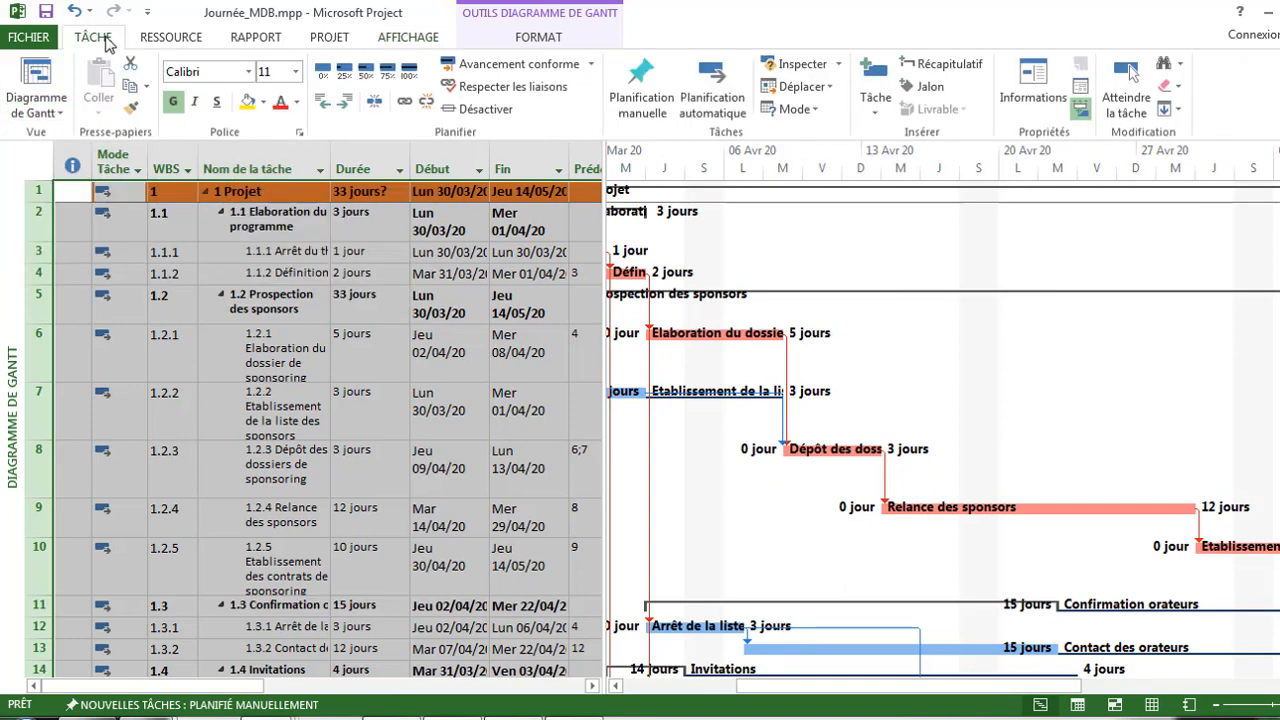
click(66, 120)
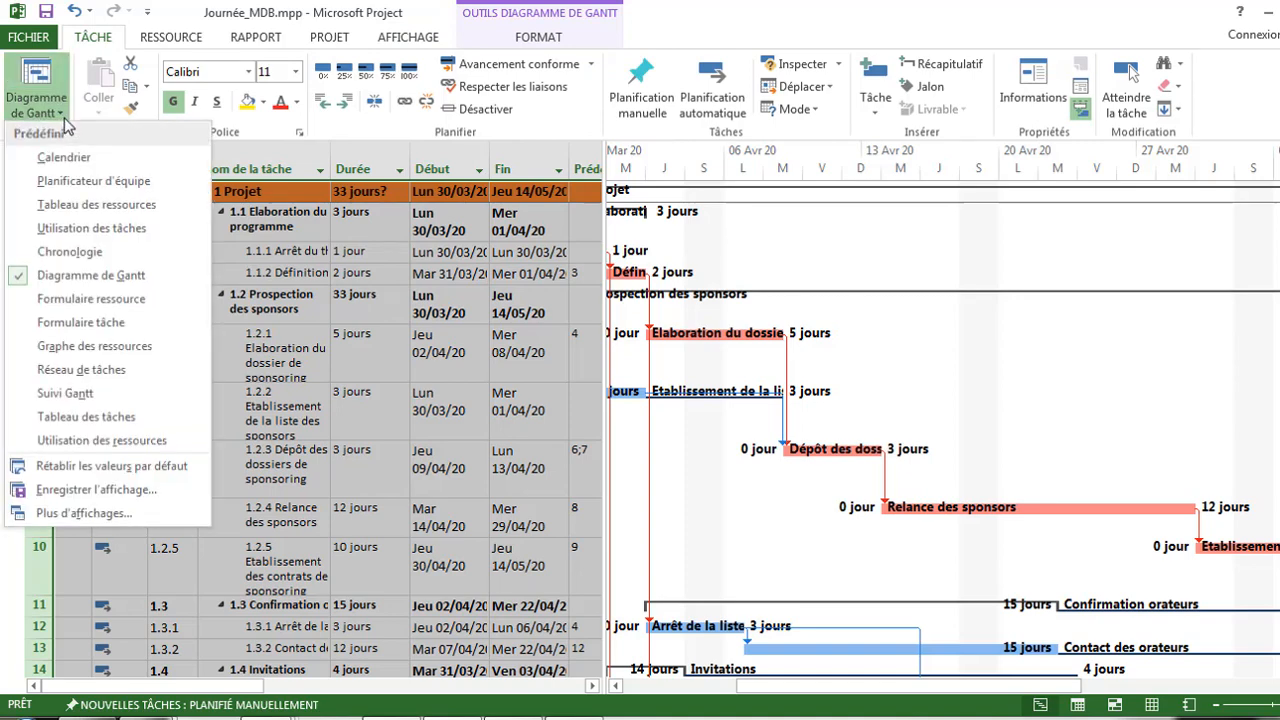
click(63, 157)
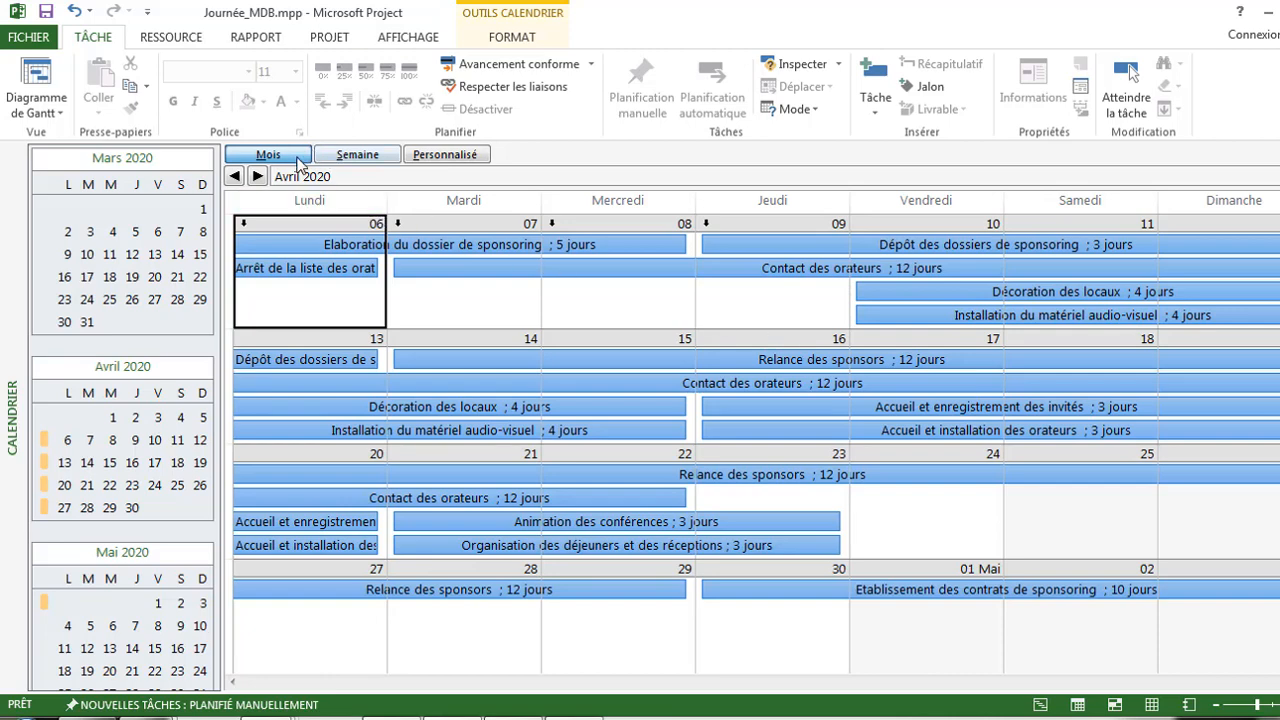
click(371, 158)
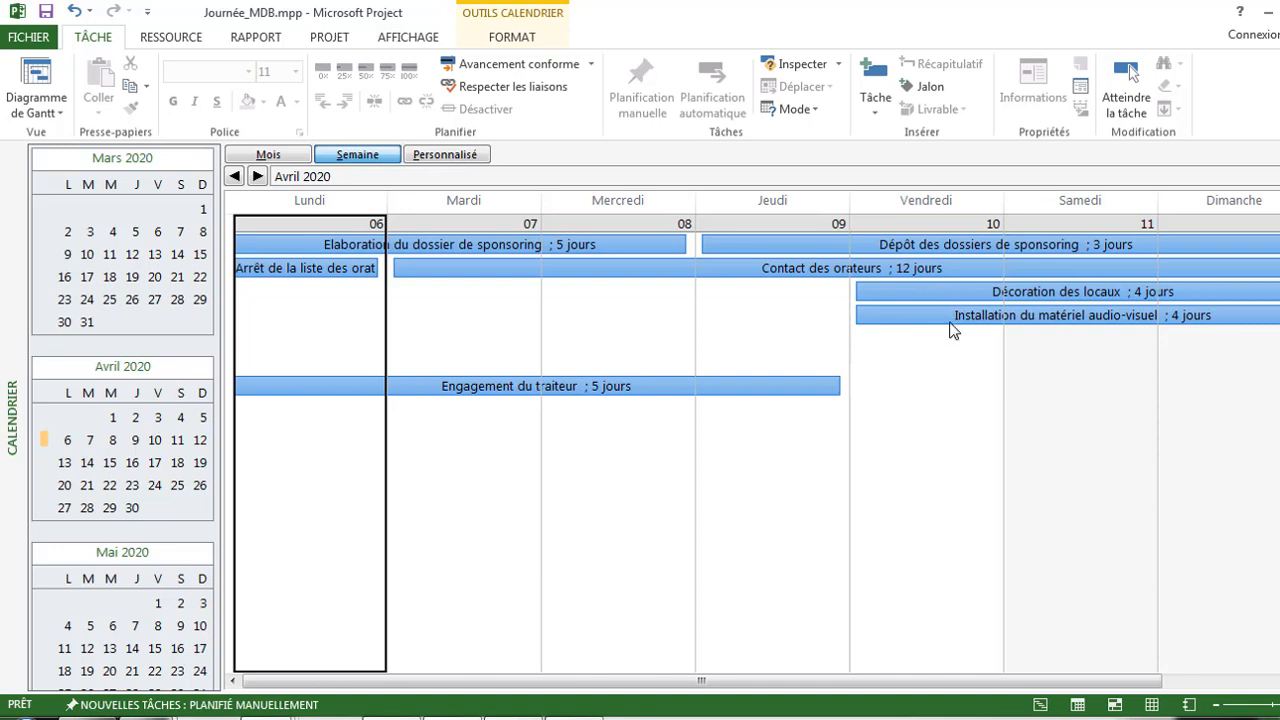
click(268, 156)
Step: Show all the project's tasks in the full Chronologie view
click(58, 114)
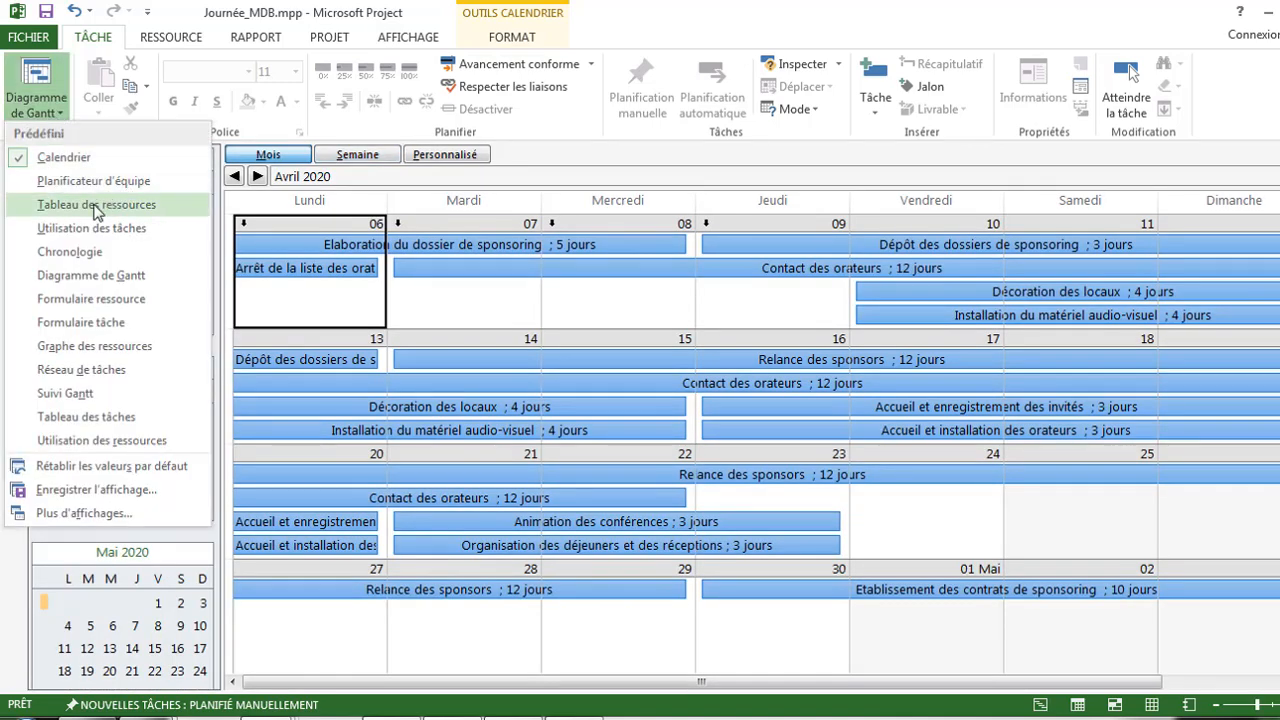
click(72, 248)
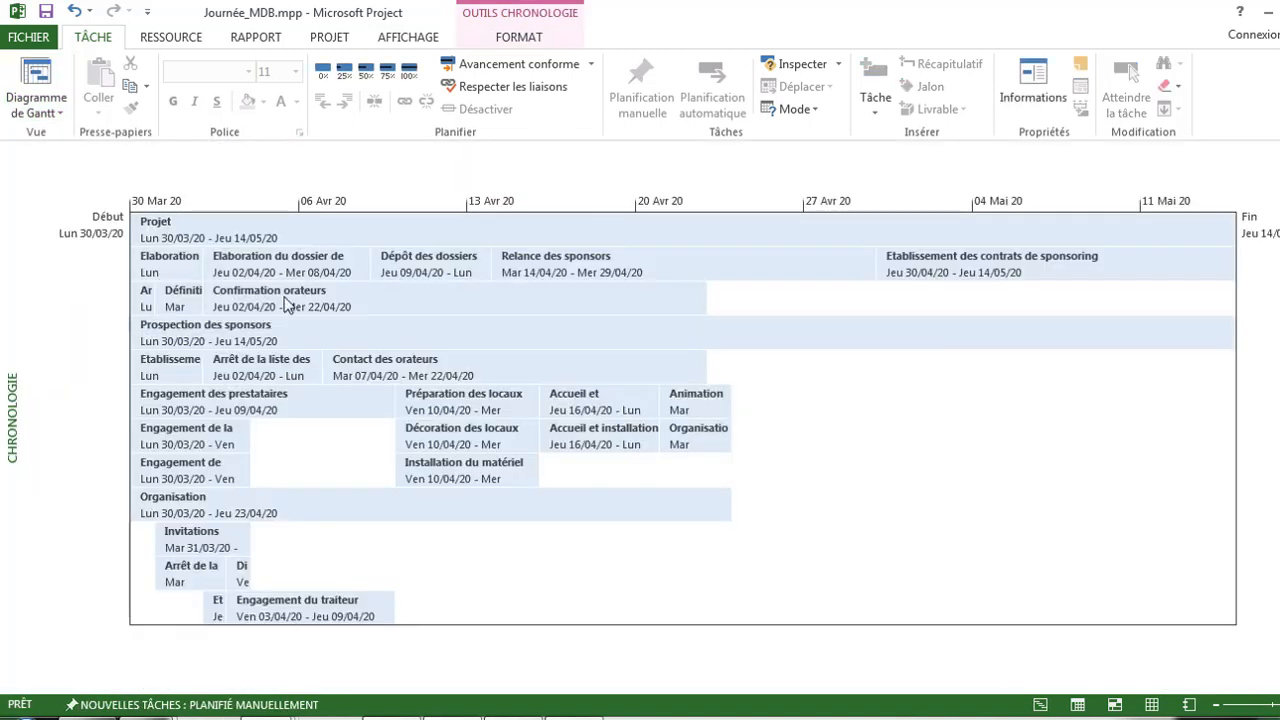
mouse_move(313, 322)
Step: Show the project in the Formulaire tâche view and browse the tasks one by one up to Dépôt des dossiers de sponsoring
click(50, 110)
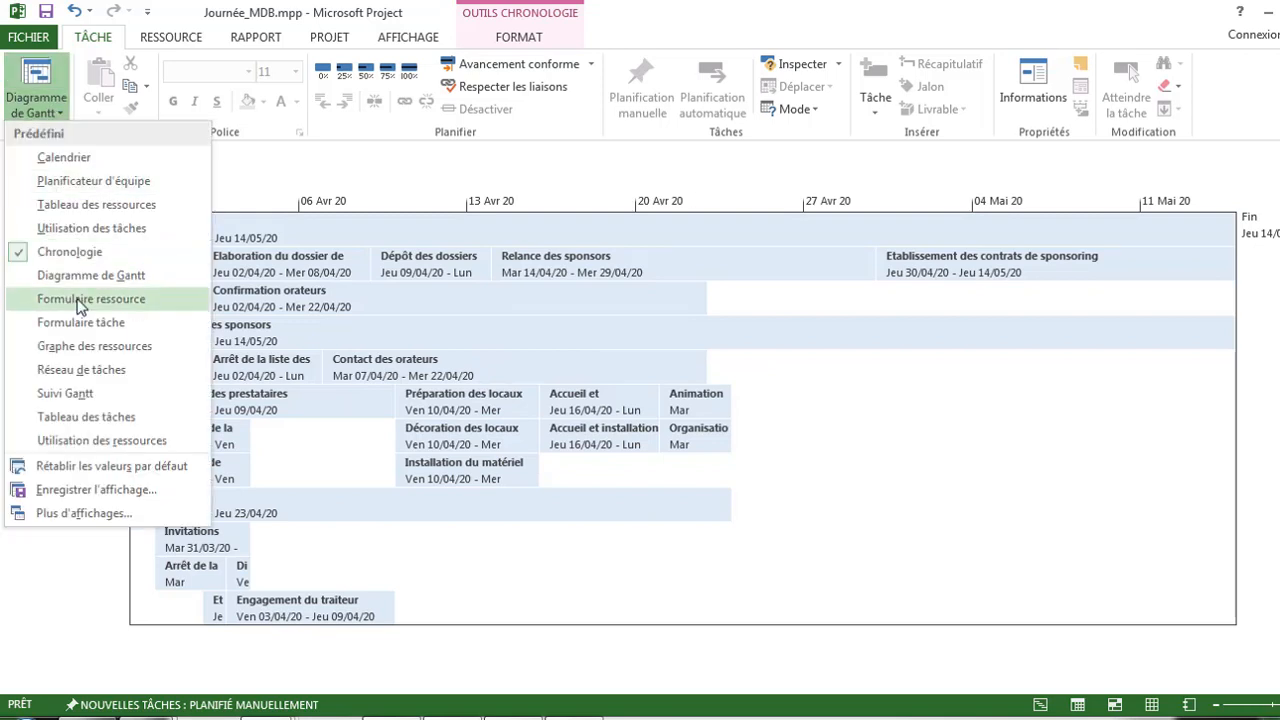
click(112, 322)
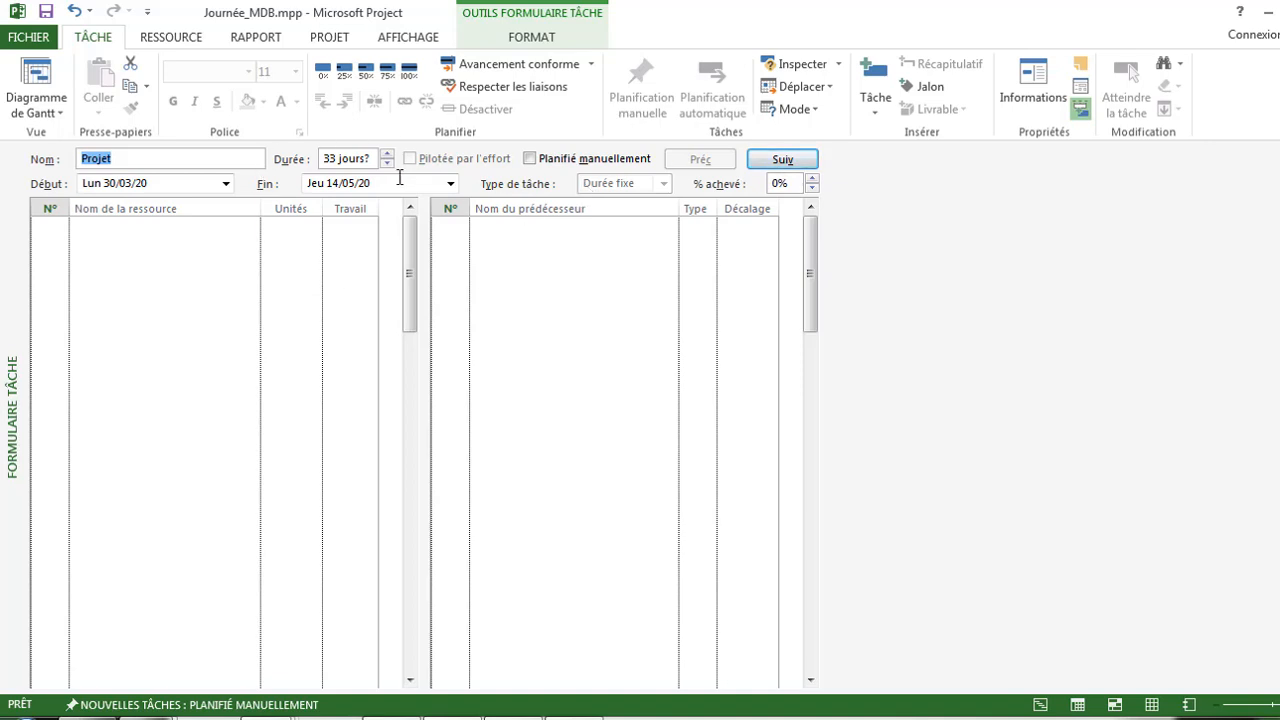
click(775, 162)
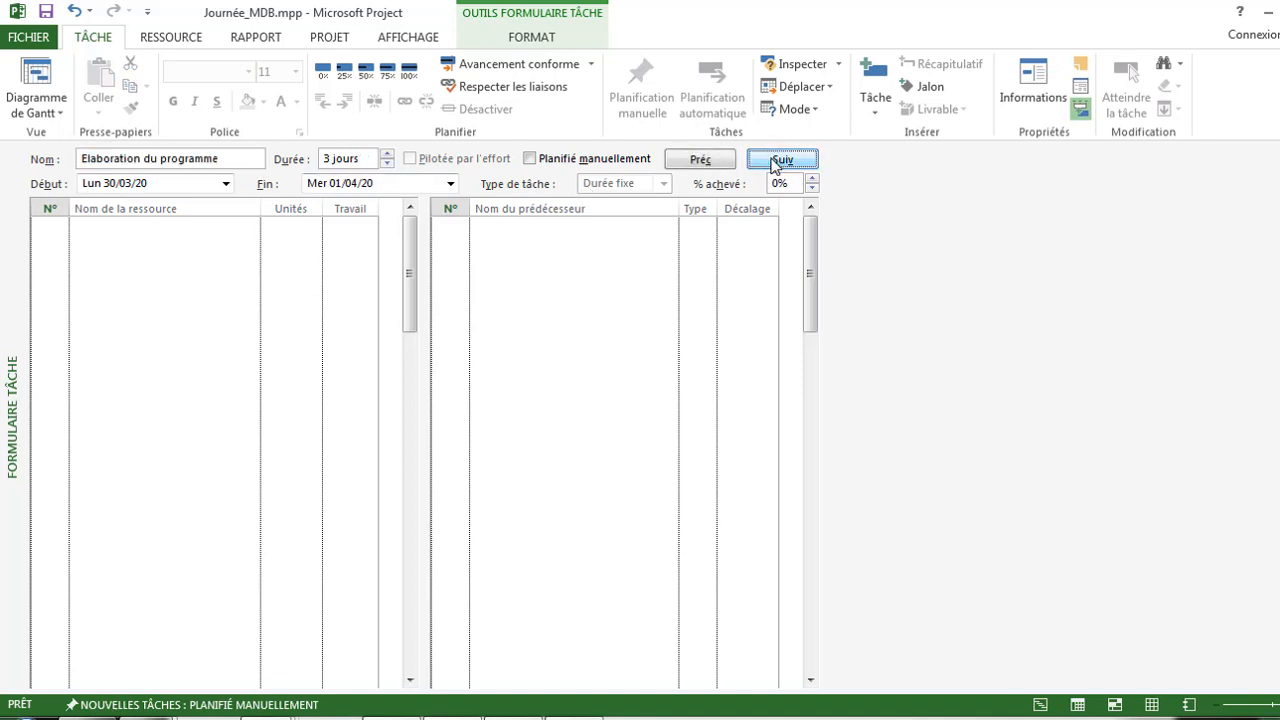
click(775, 162)
click(775, 162)
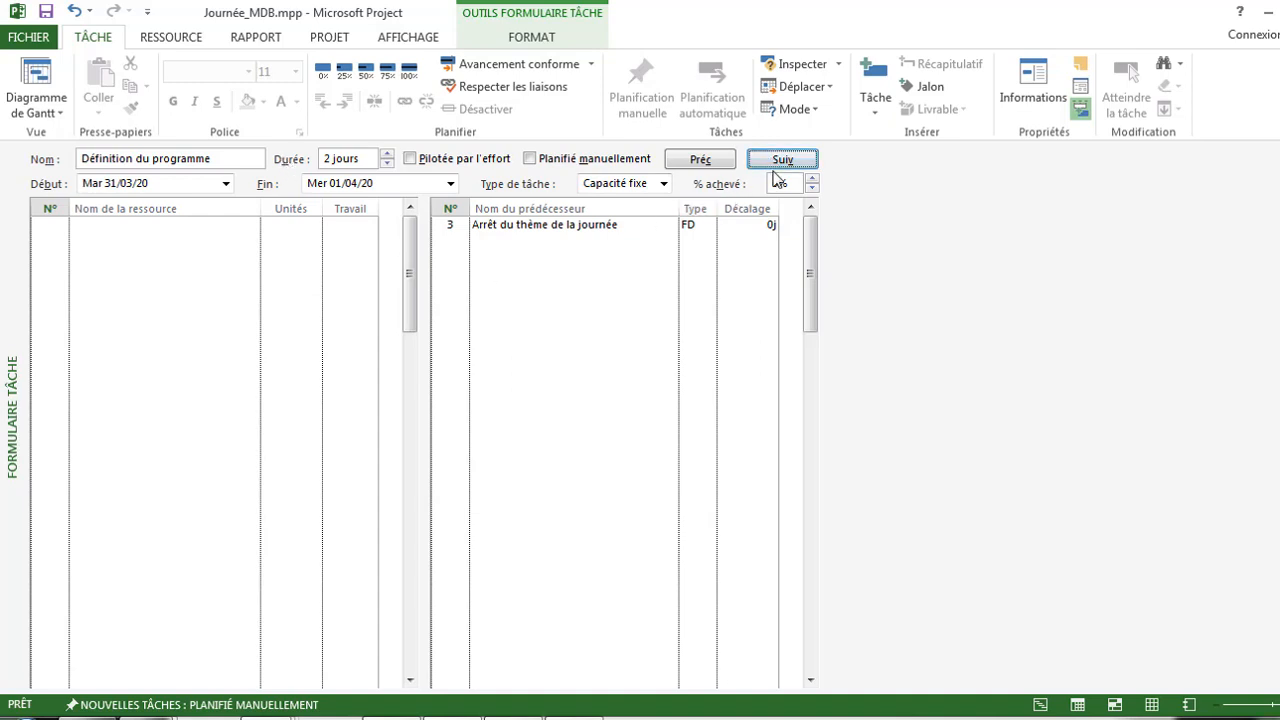
click(779, 166)
click(779, 166)
click(779, 166)
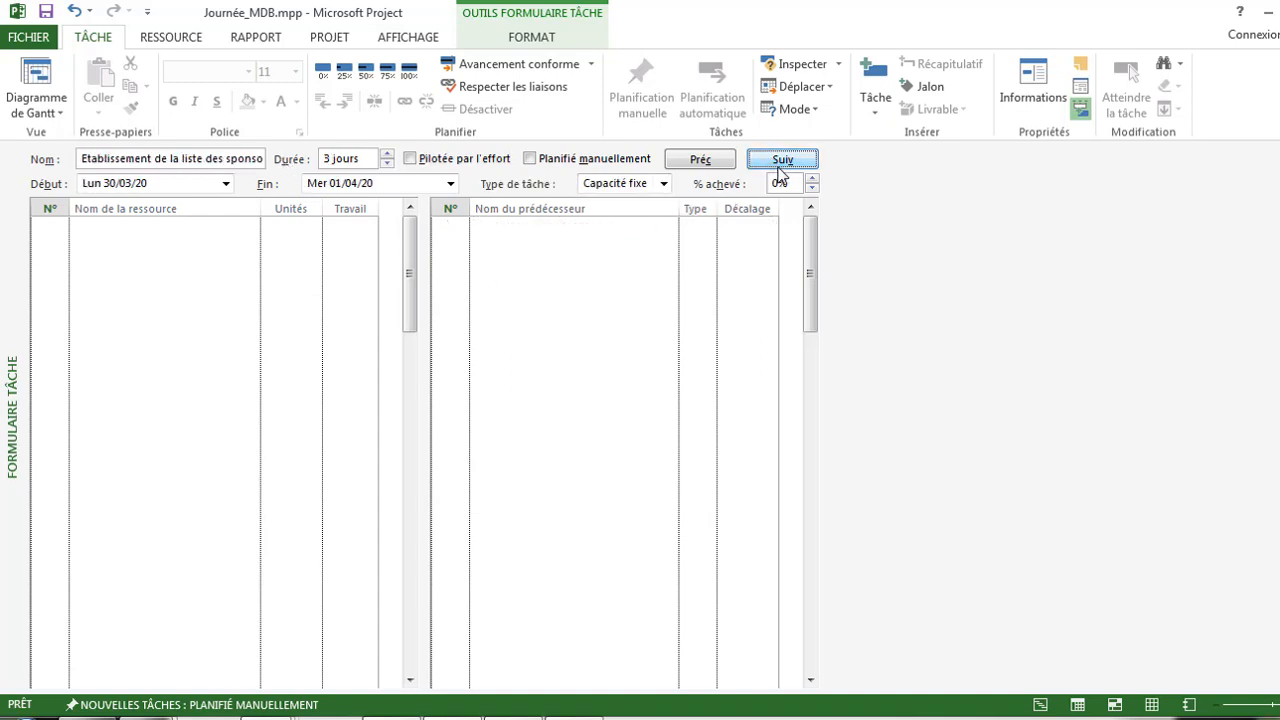
click(779, 166)
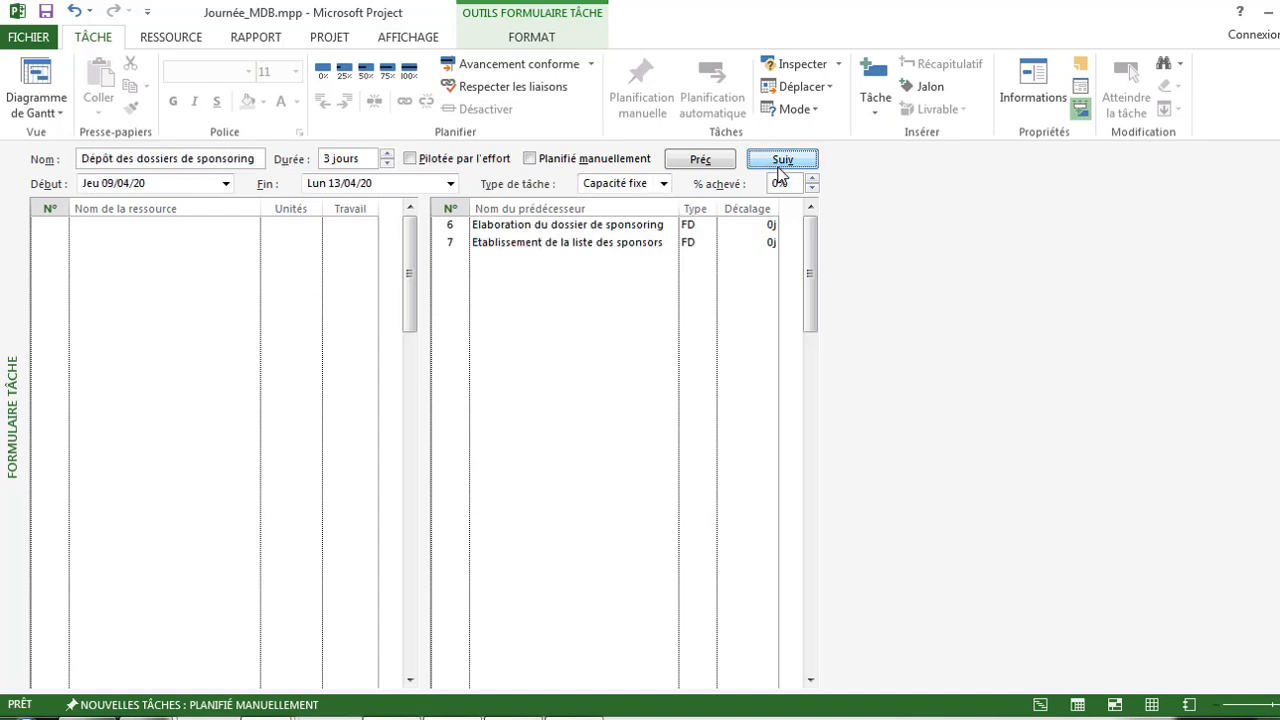
Step: Show the project in the Réseau de tâches view and set its zoom to Ensemble du projet
click(36, 105)
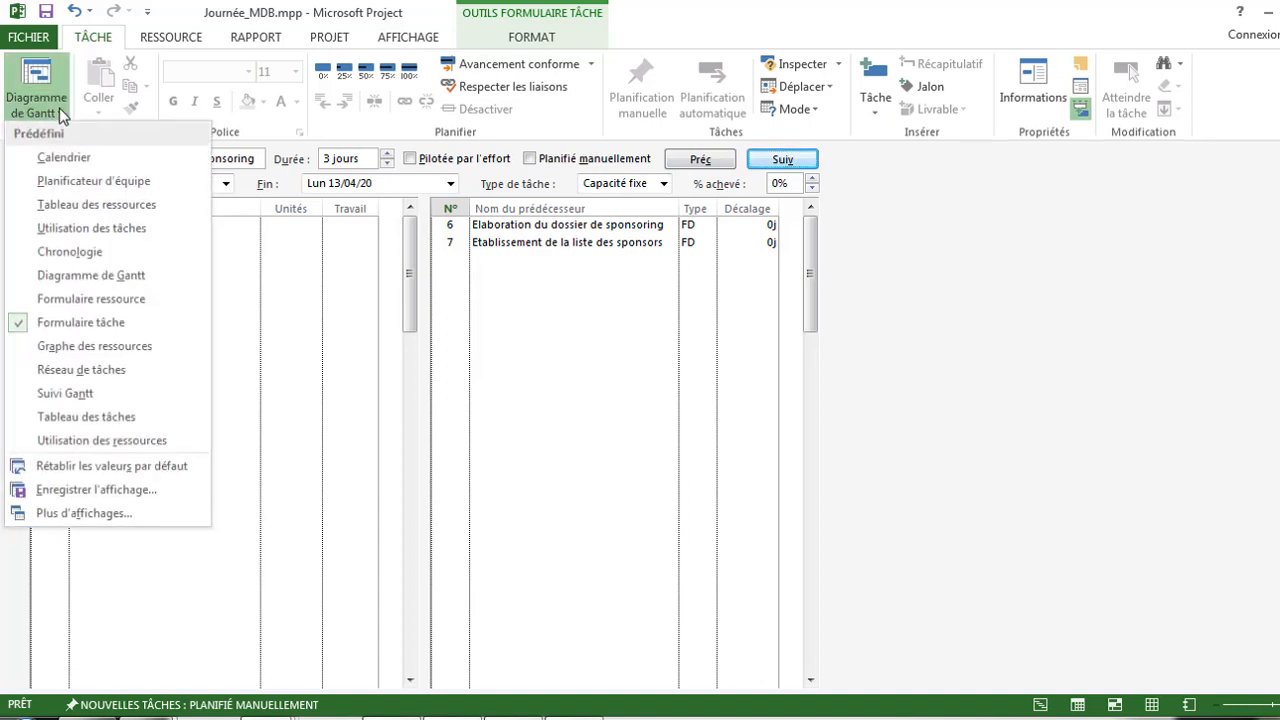
click(88, 372)
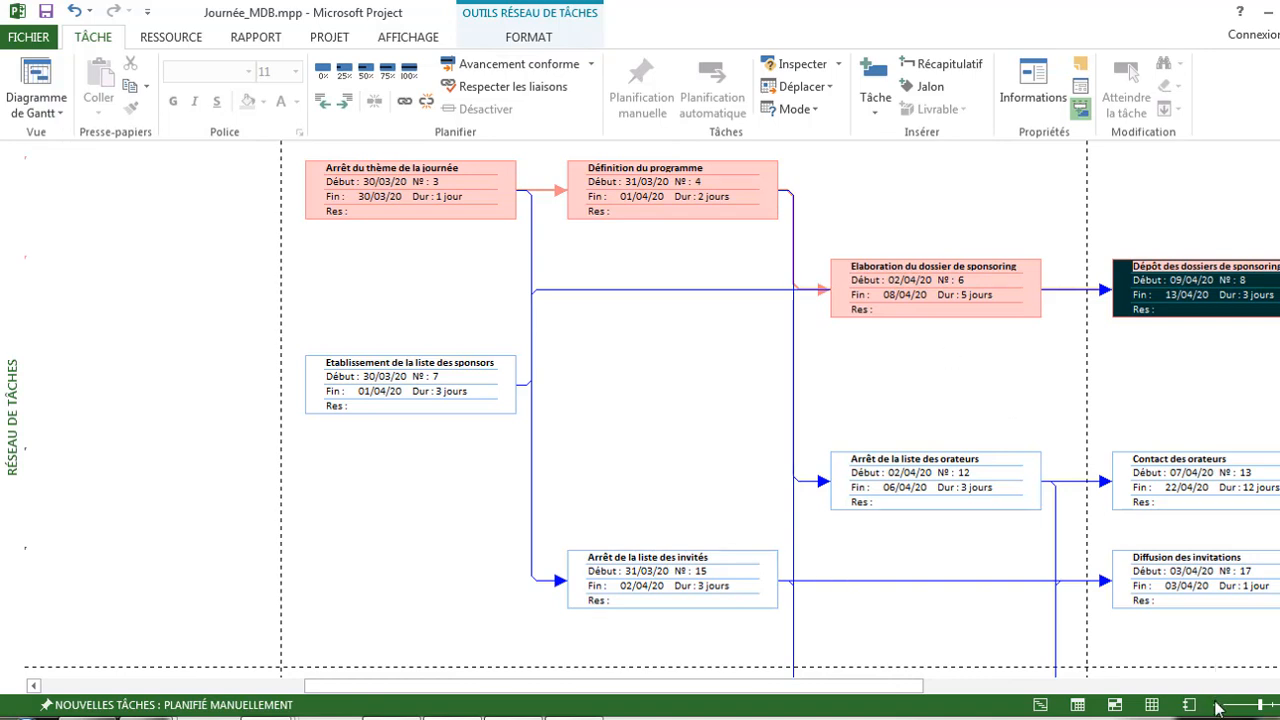
click(1217, 706)
click(1215, 705)
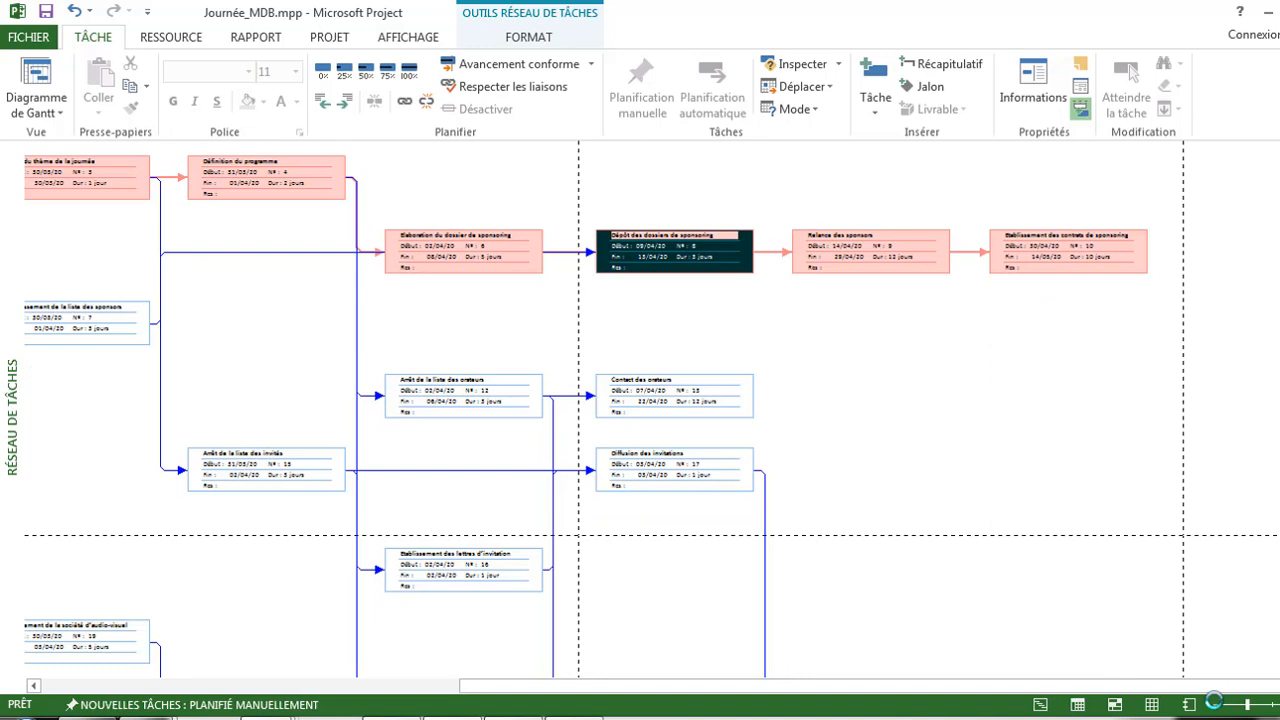
click(1278, 705)
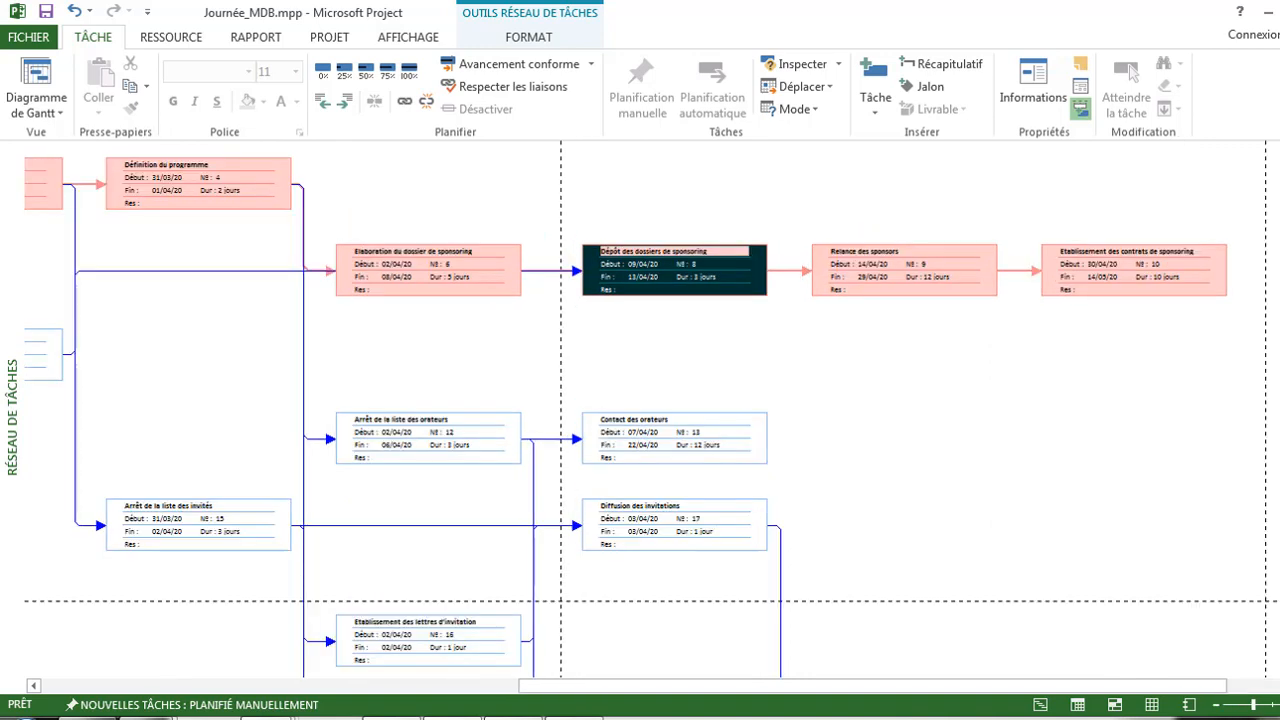
right_click(649, 349)
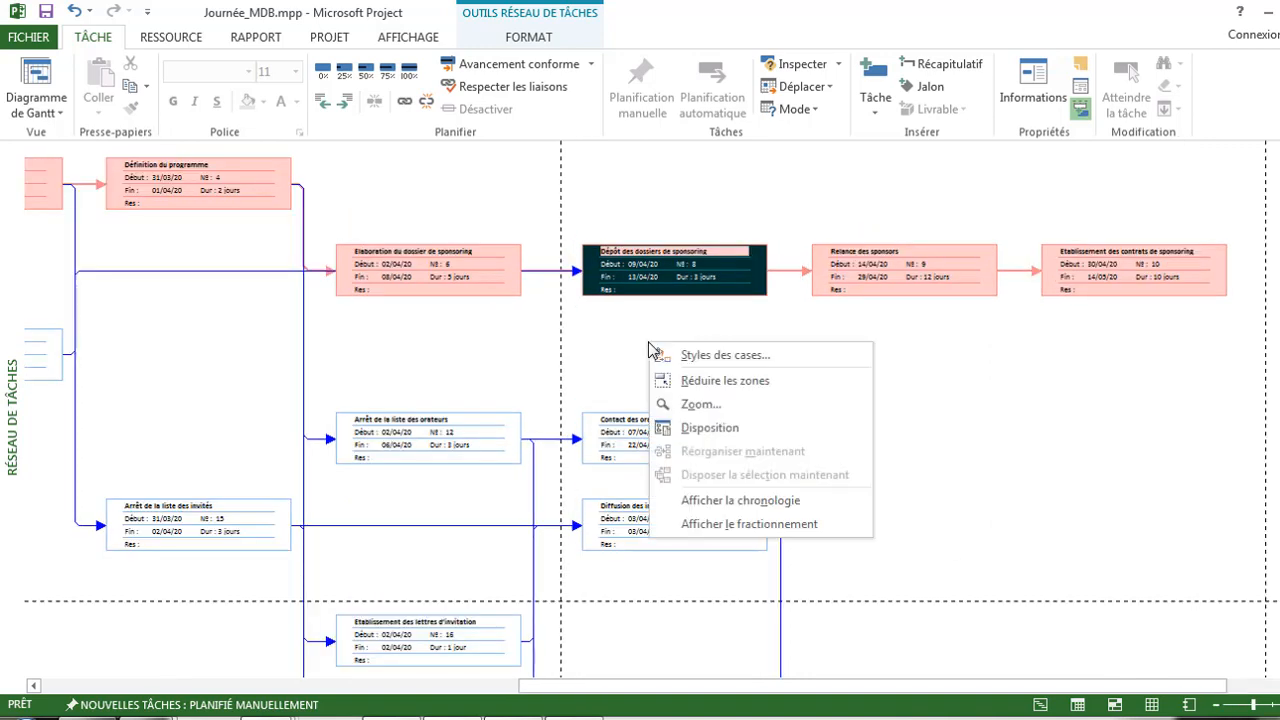
click(709, 405)
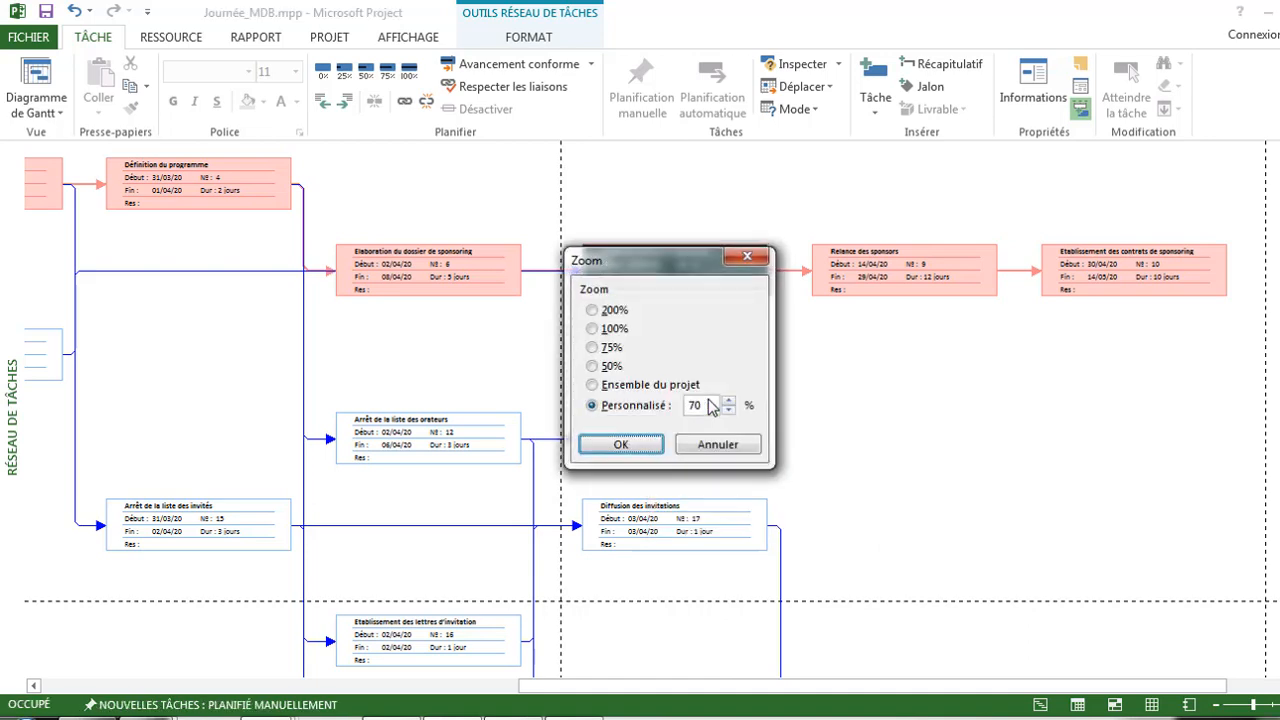
click(648, 386)
click(622, 445)
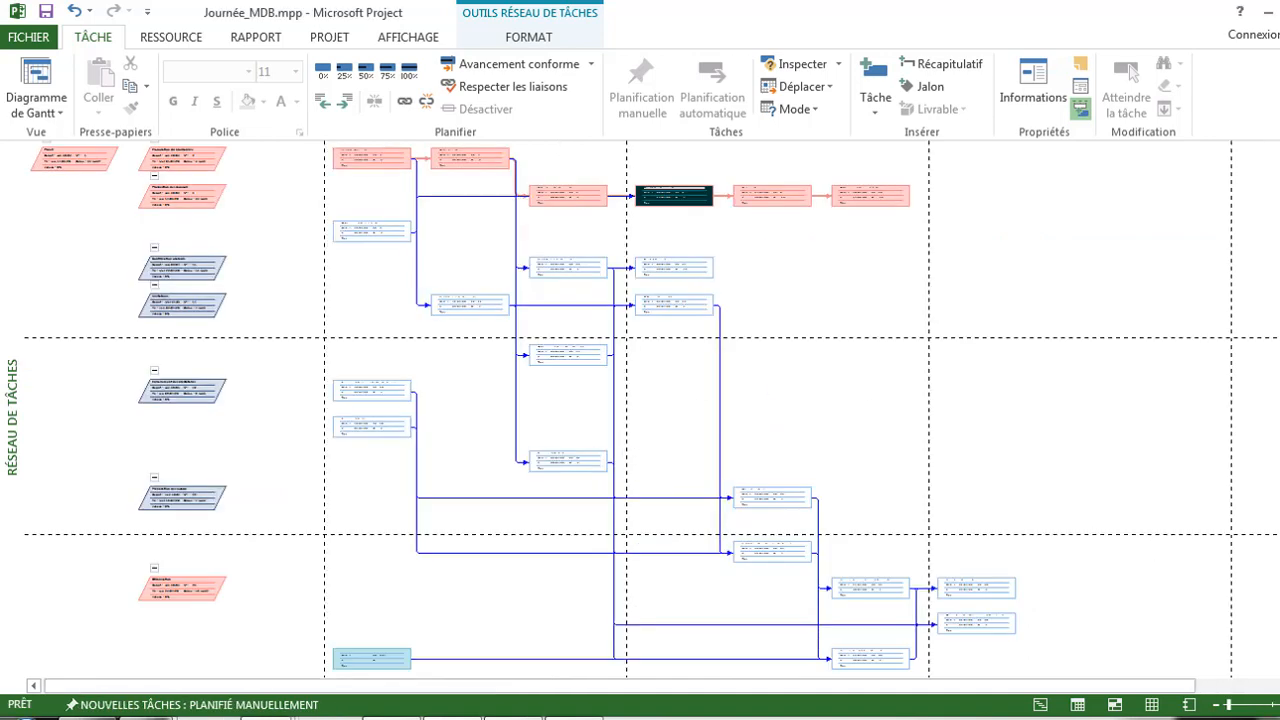
Step: Enlarge the task network around Dépôt des dossiers de sponsoring enough to read the details in the task boxes
click(1279, 705)
click(1279, 705)
click(1279, 705)
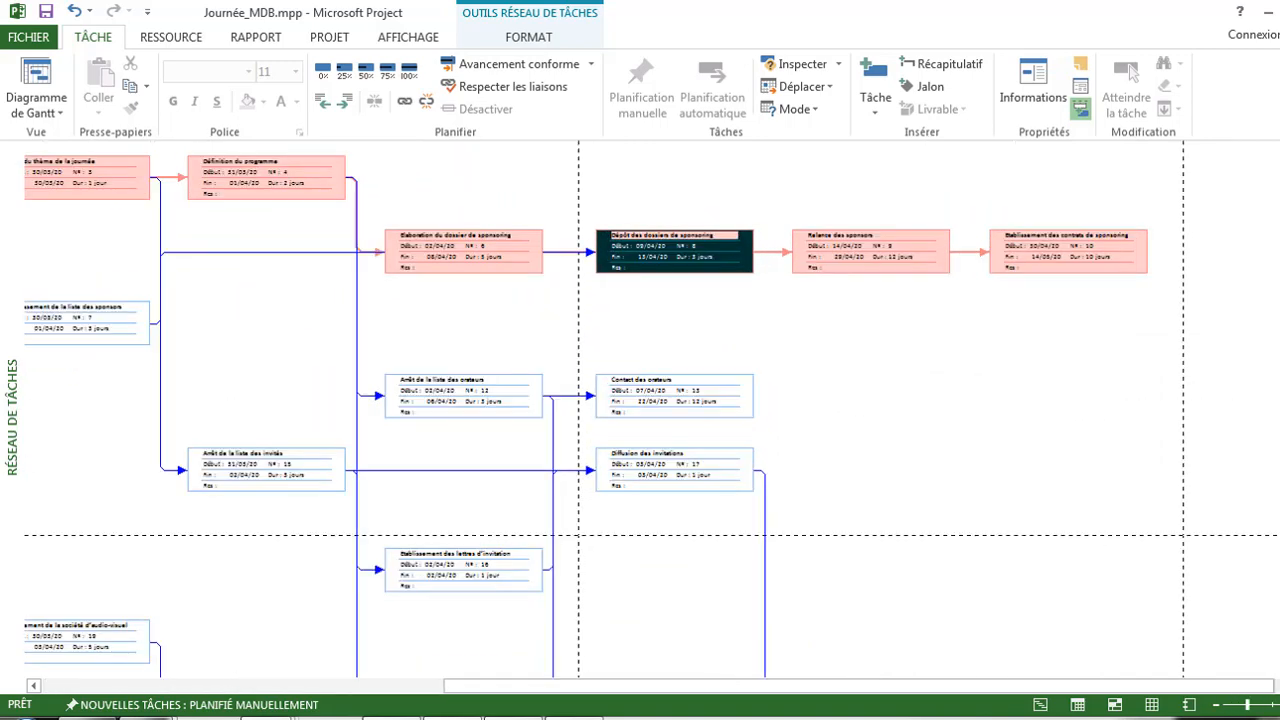
click(1279, 705)
click(1279, 705)
click(1279, 705)
click(1279, 705)
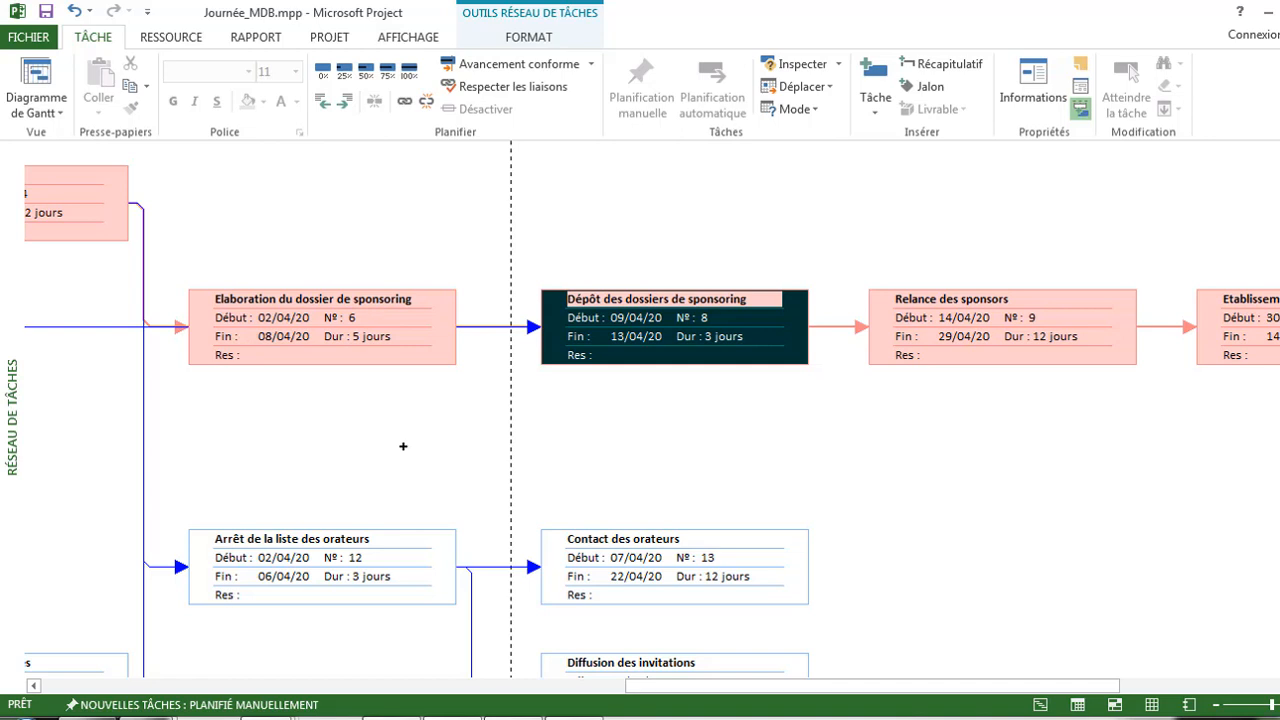
Step: Return the project to the Diagramme de Gantt view
click(36, 110)
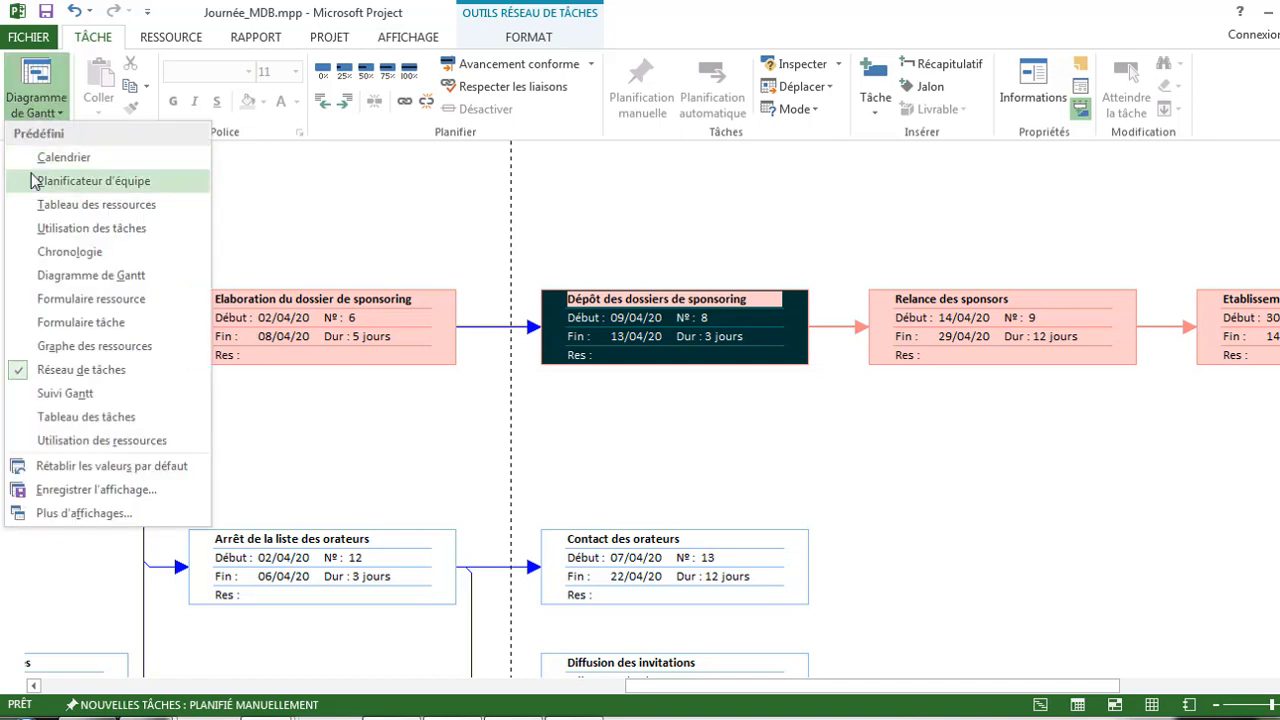
click(127, 276)
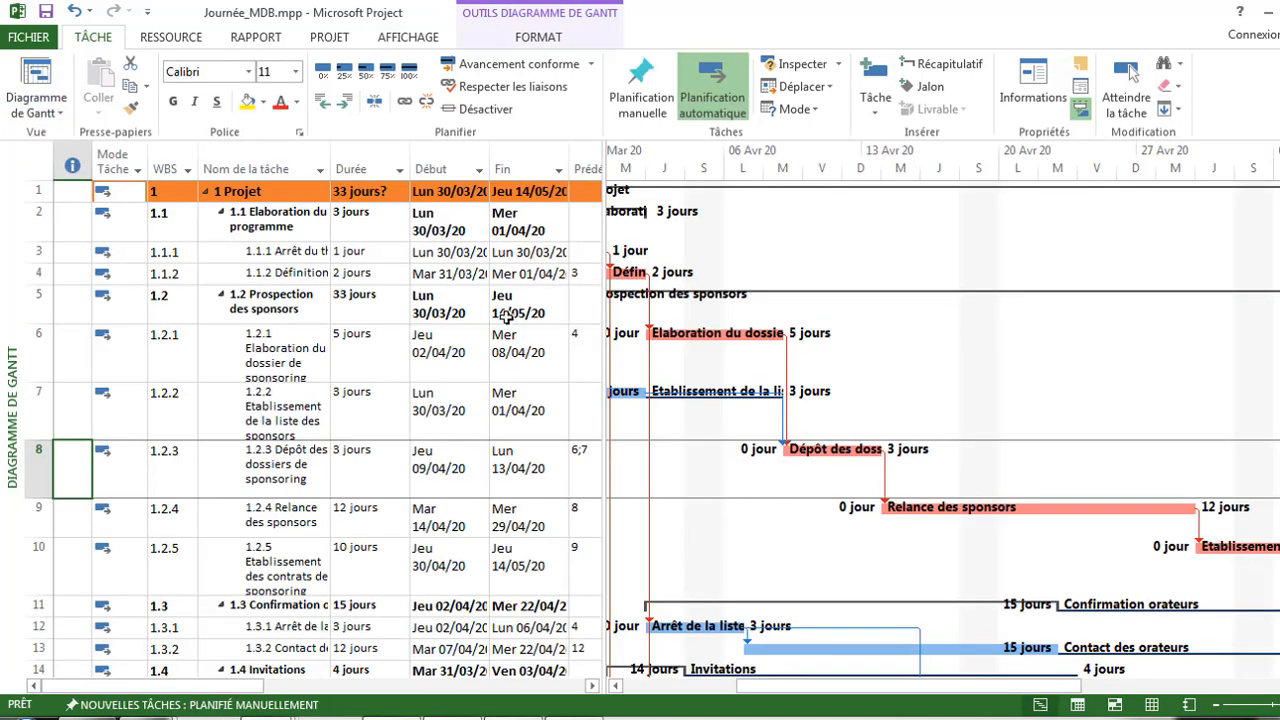